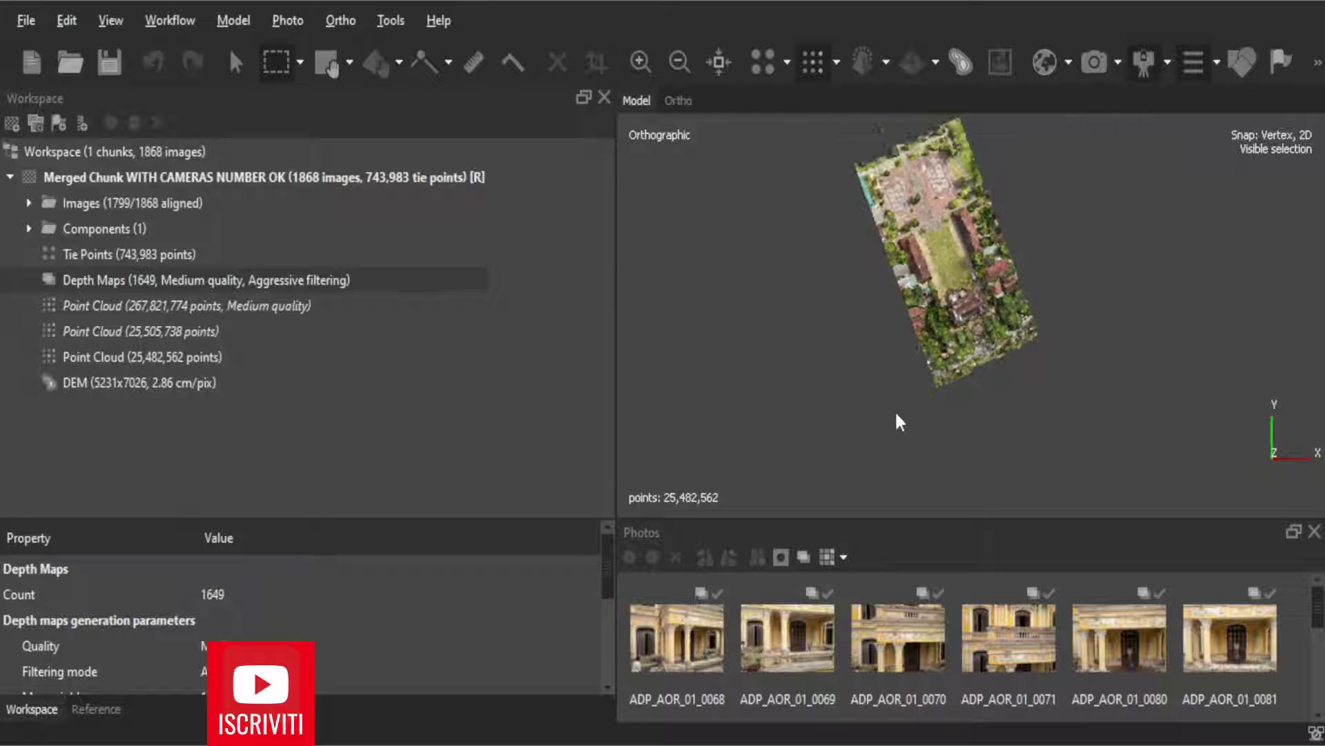
# - Switch the region tool to Resize Region and zoom in on the point cloud
pyautogui.click(349, 63)
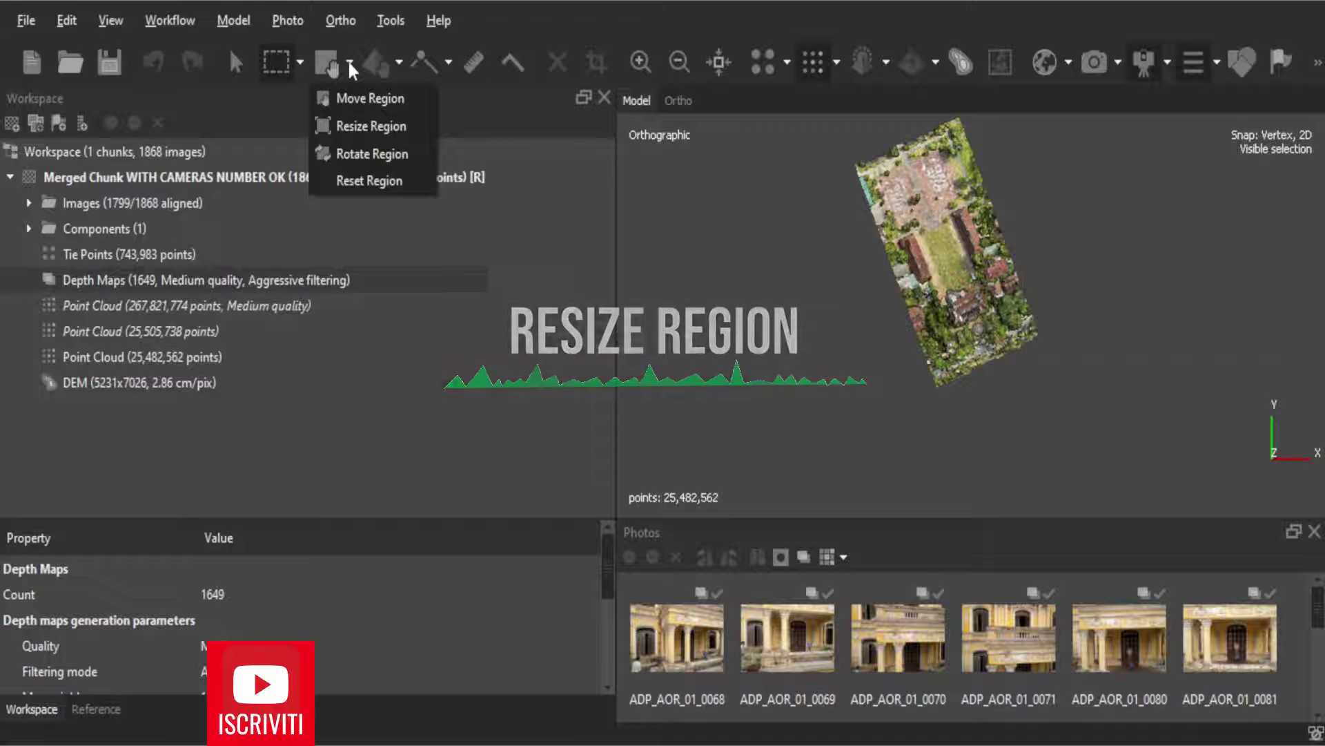
pyautogui.click(356, 127)
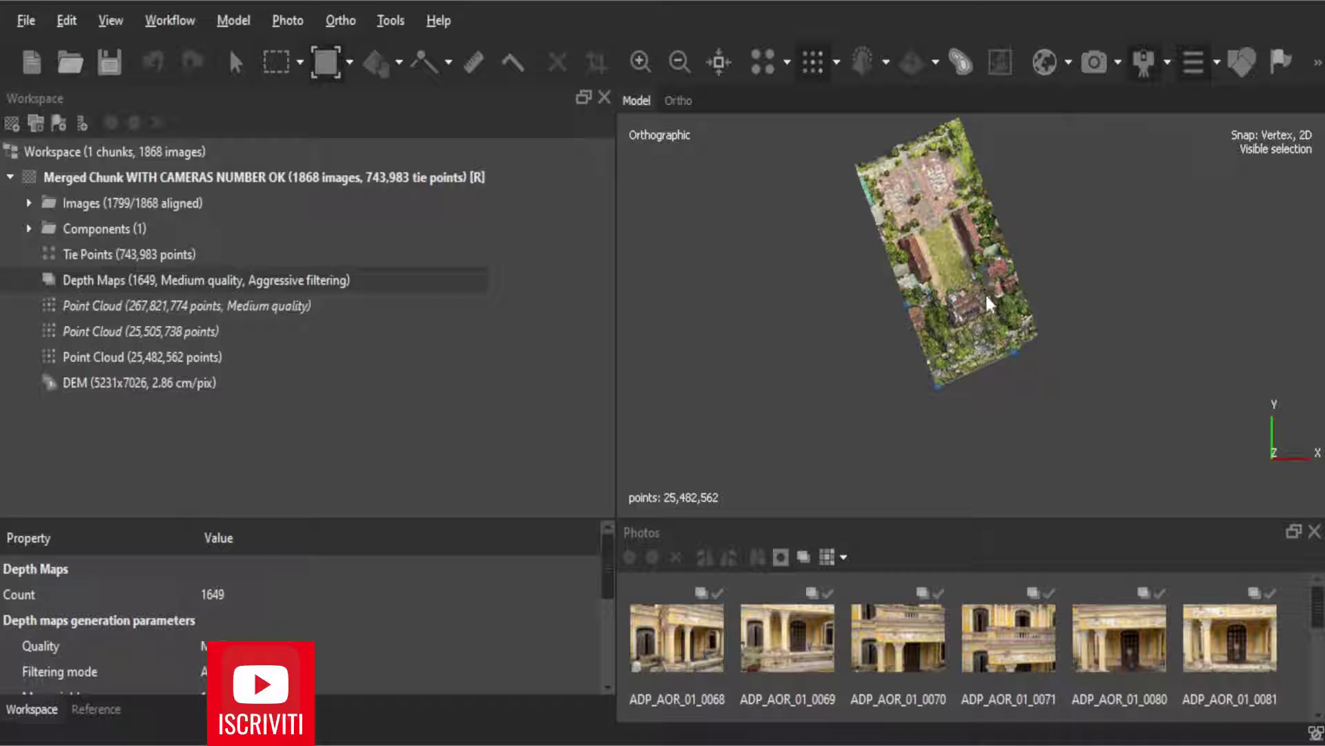
pyautogui.scroll(2, 985, 292)
pyautogui.scroll(2, 983, 271)
pyautogui.scroll(2, 997, 180)
pyautogui.scroll(2, 1004, 160)
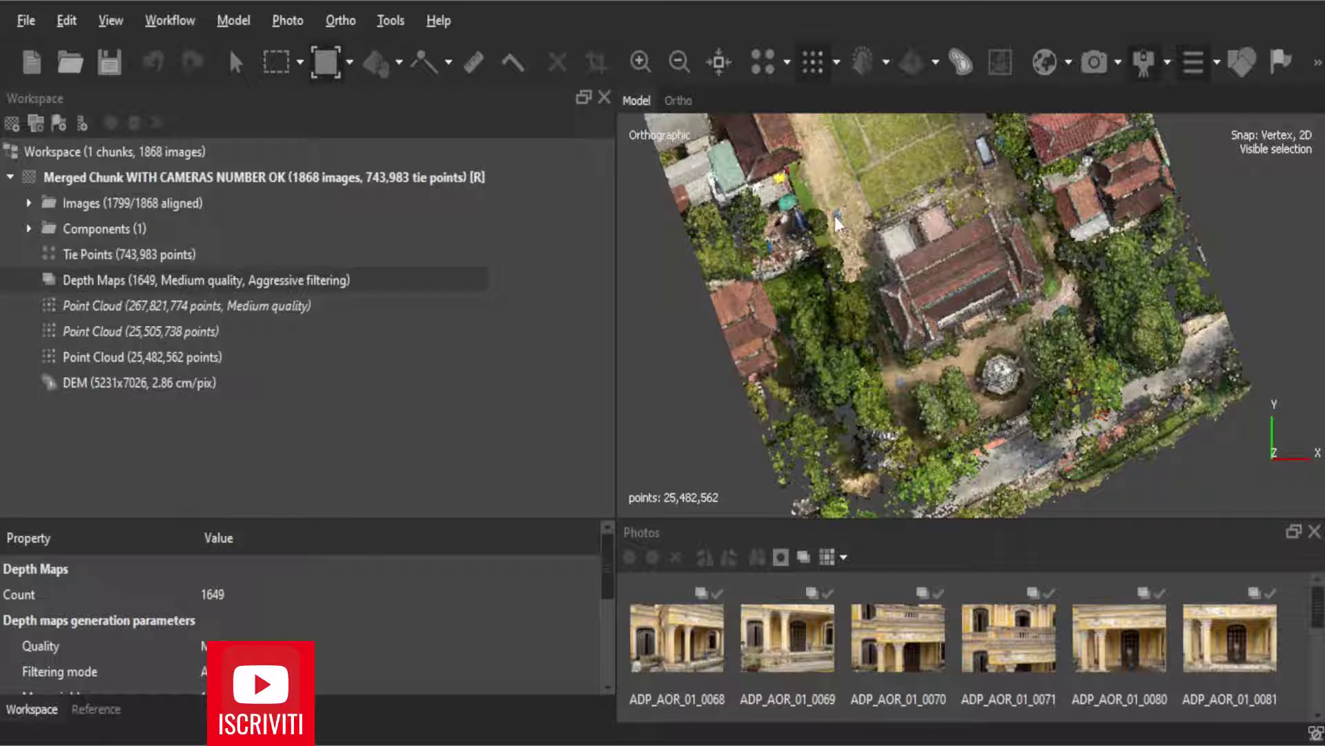
pyautogui.scroll(3, 932, 245)
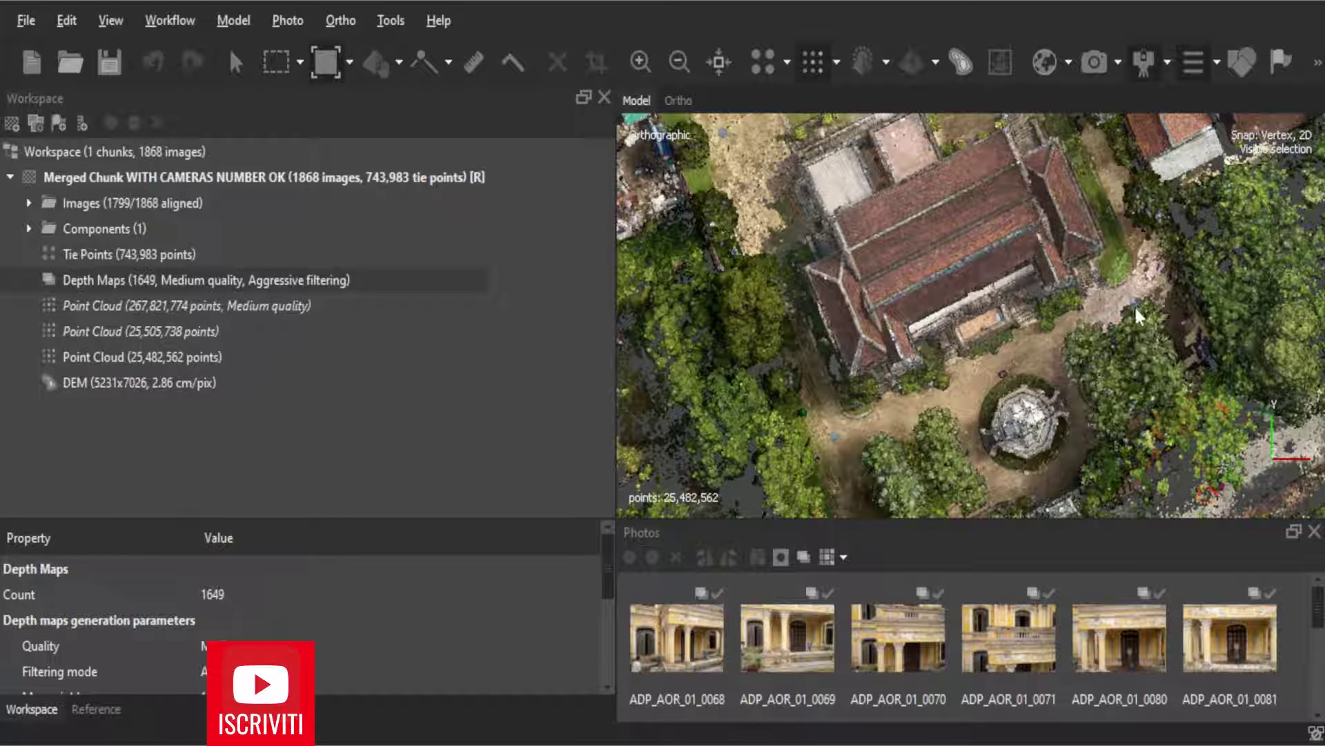
pyautogui.scroll(-2, 1132, 293)
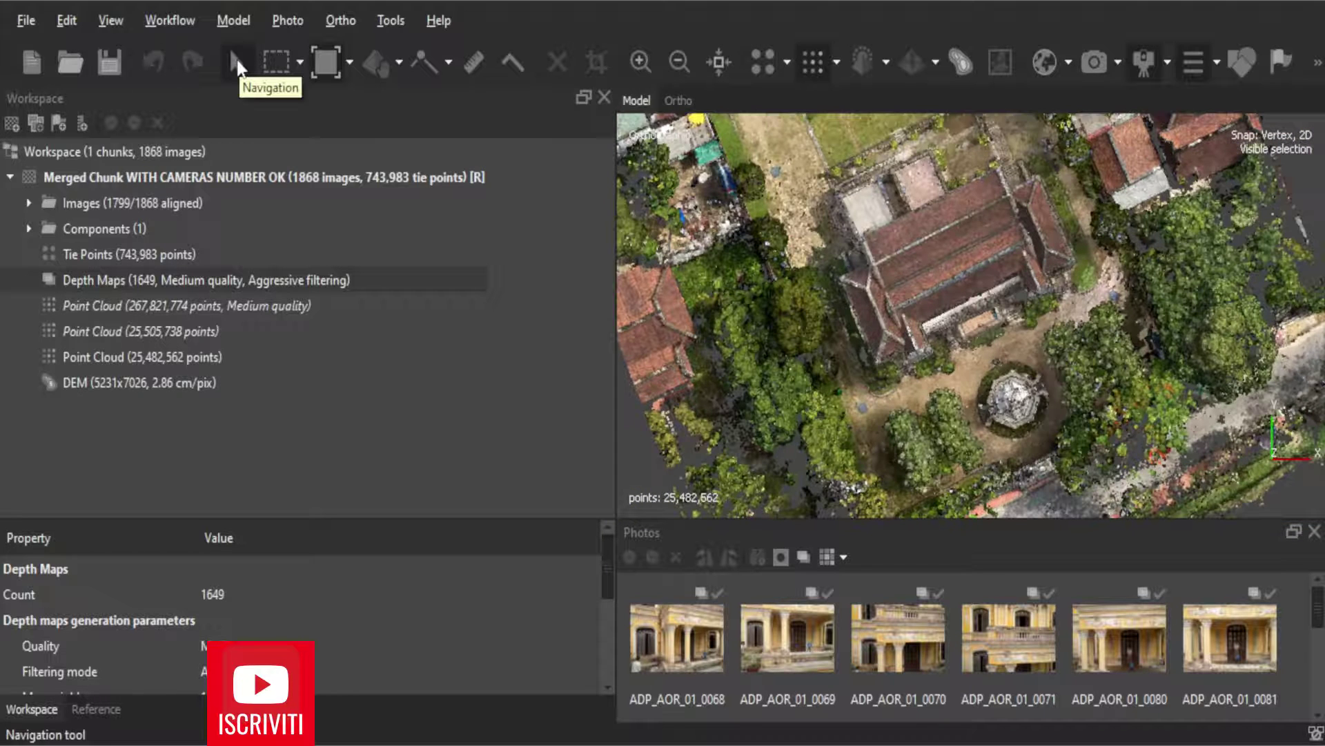
# - Switch the point cloud to the side view (3) and zoom in
pyautogui.press('3')
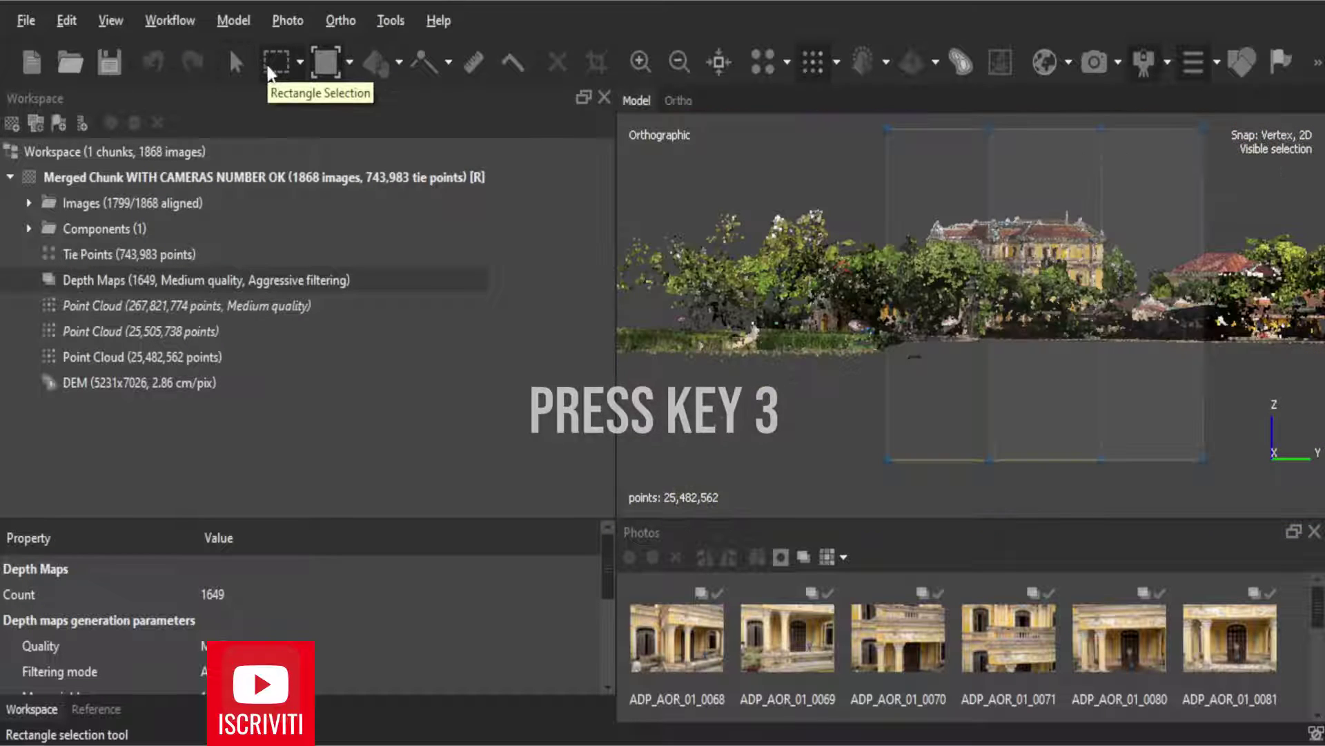
pyautogui.scroll(2, 1019, 218)
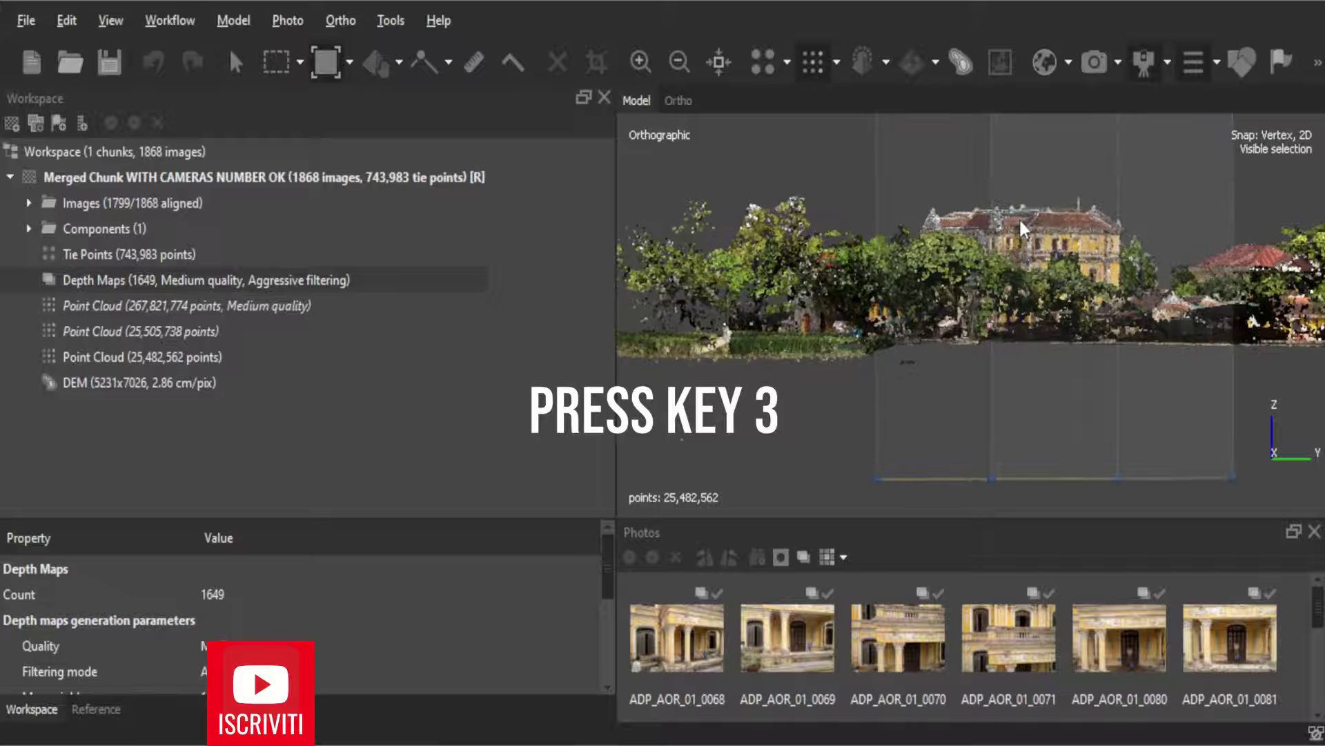
pyautogui.scroll(3, 1019, 214)
pyautogui.scroll(1, 964, 198)
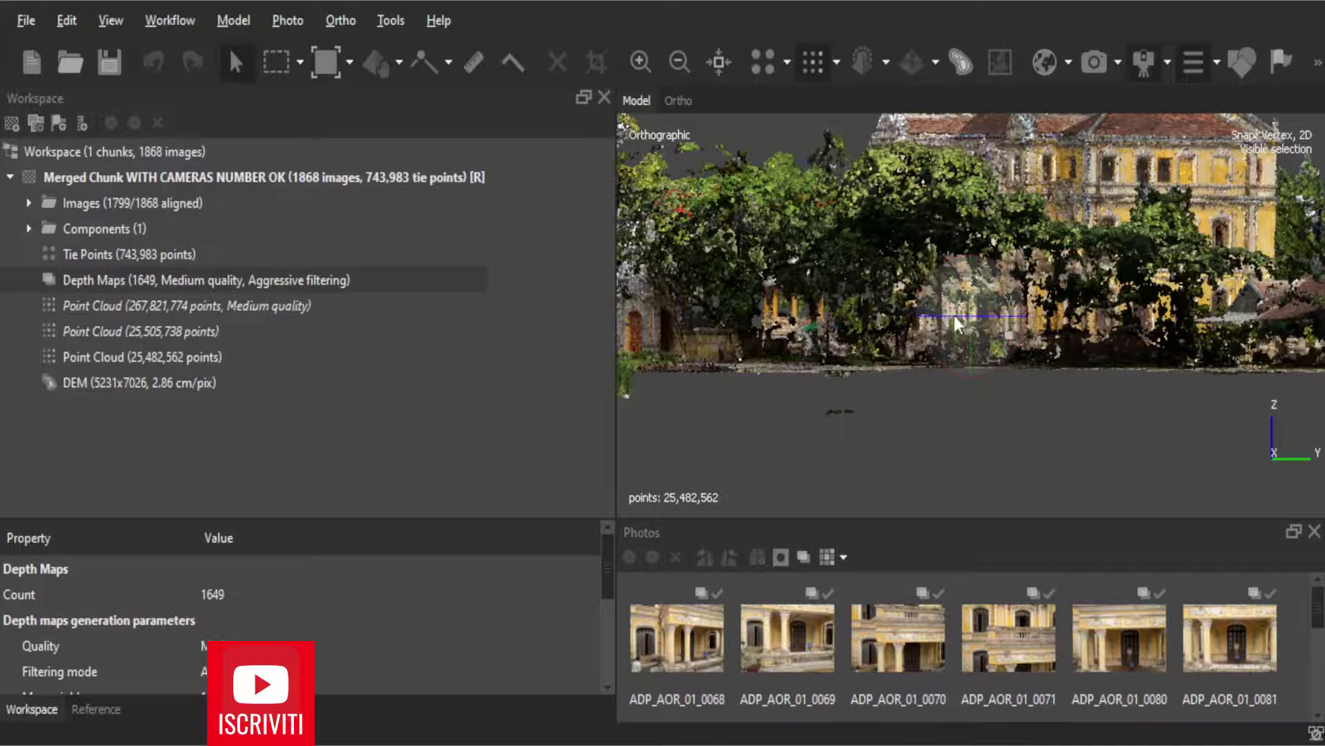
# - Rotate to the palace front and zoom in close on the colonnade
pyautogui.moveTo(949, 315); pyautogui.dragTo(1013, 311)
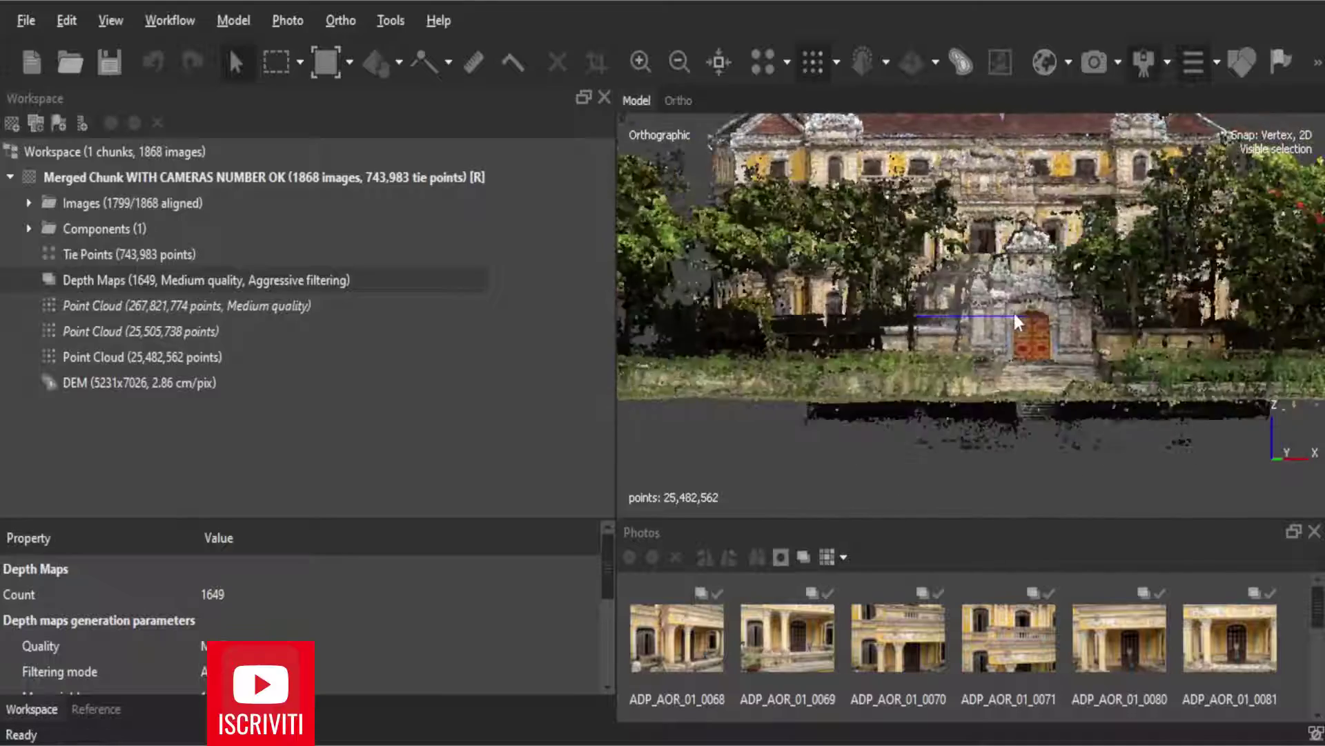
pyautogui.scroll(2, 1013, 311)
pyautogui.scroll(2, 978, 216)
pyautogui.scroll(3, 979, 215)
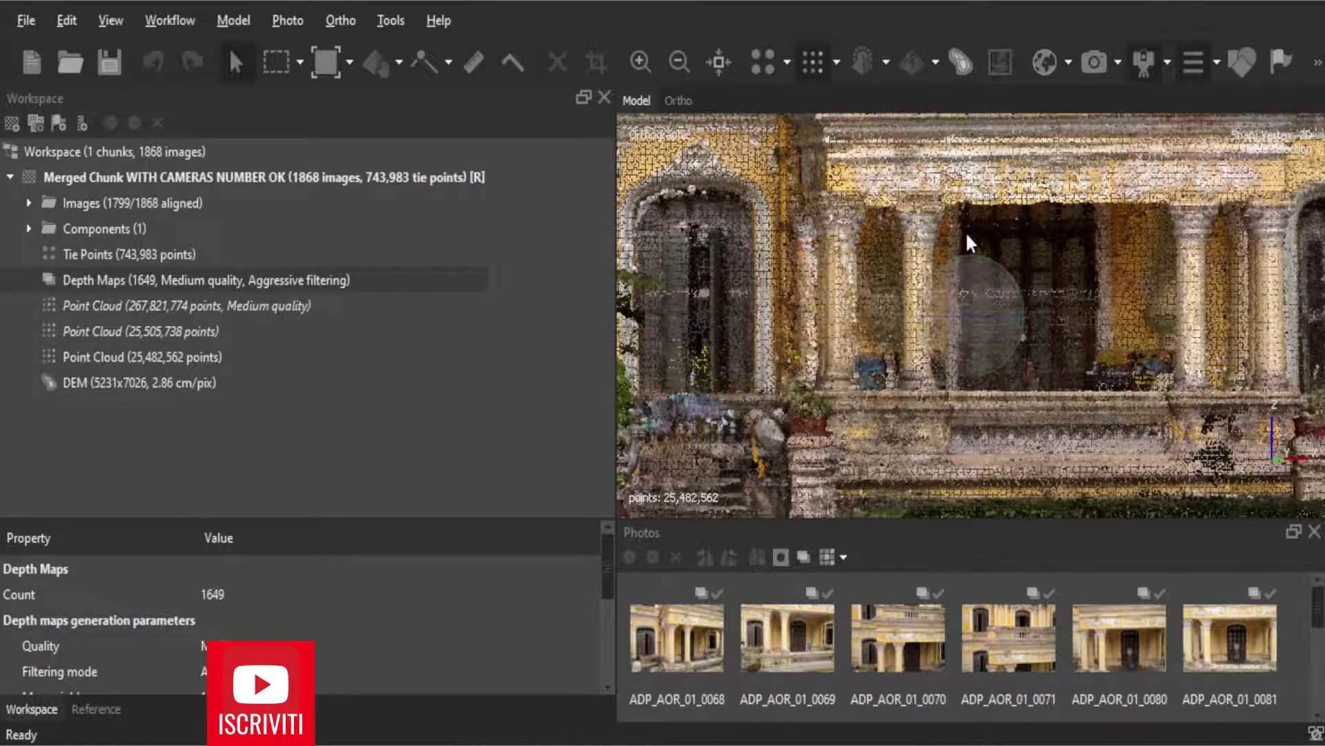
pyautogui.scroll(1, 966, 231)
pyautogui.scroll(1, 967, 268)
pyautogui.scroll(1, 979, 315)
pyautogui.scroll(1, 904, 353)
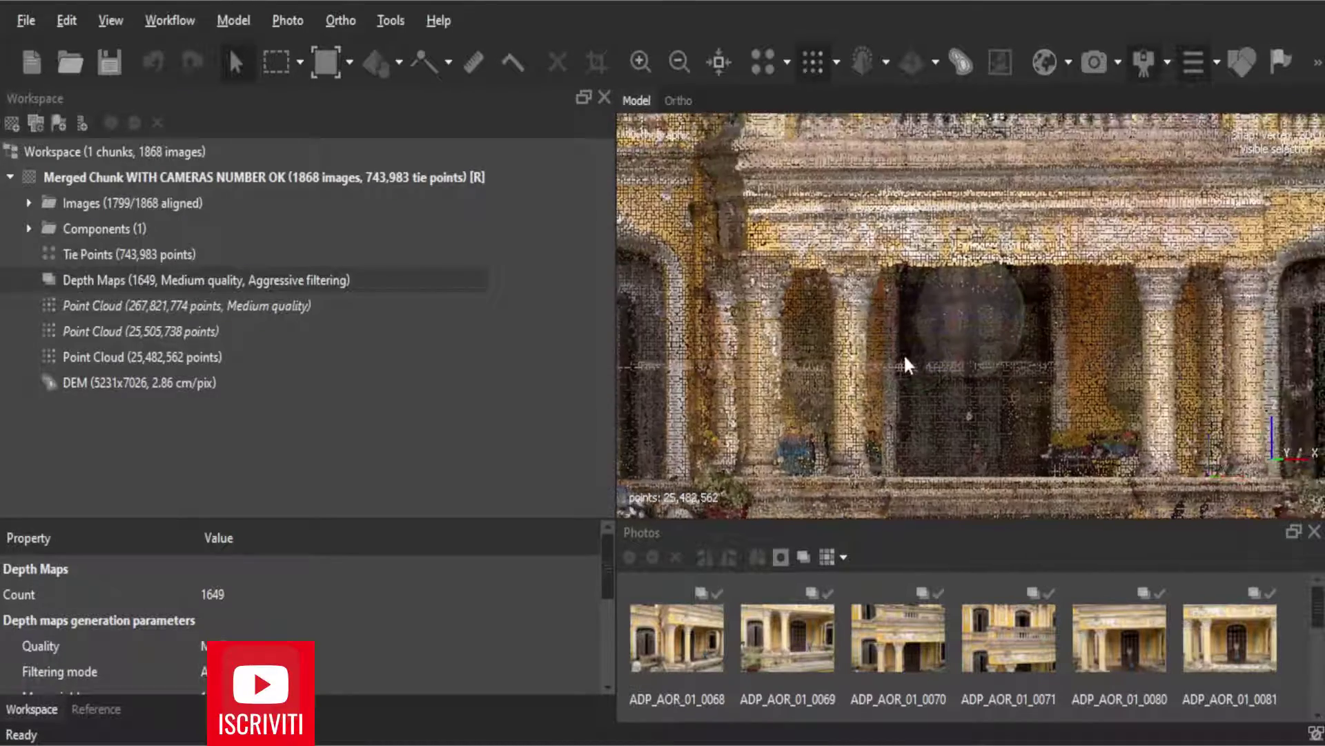
pyautogui.moveTo(904, 354)
pyautogui.mouseDown()
pyautogui.moveTo(970, 340)
pyautogui.moveTo(990, 318)
pyautogui.mouseUp()
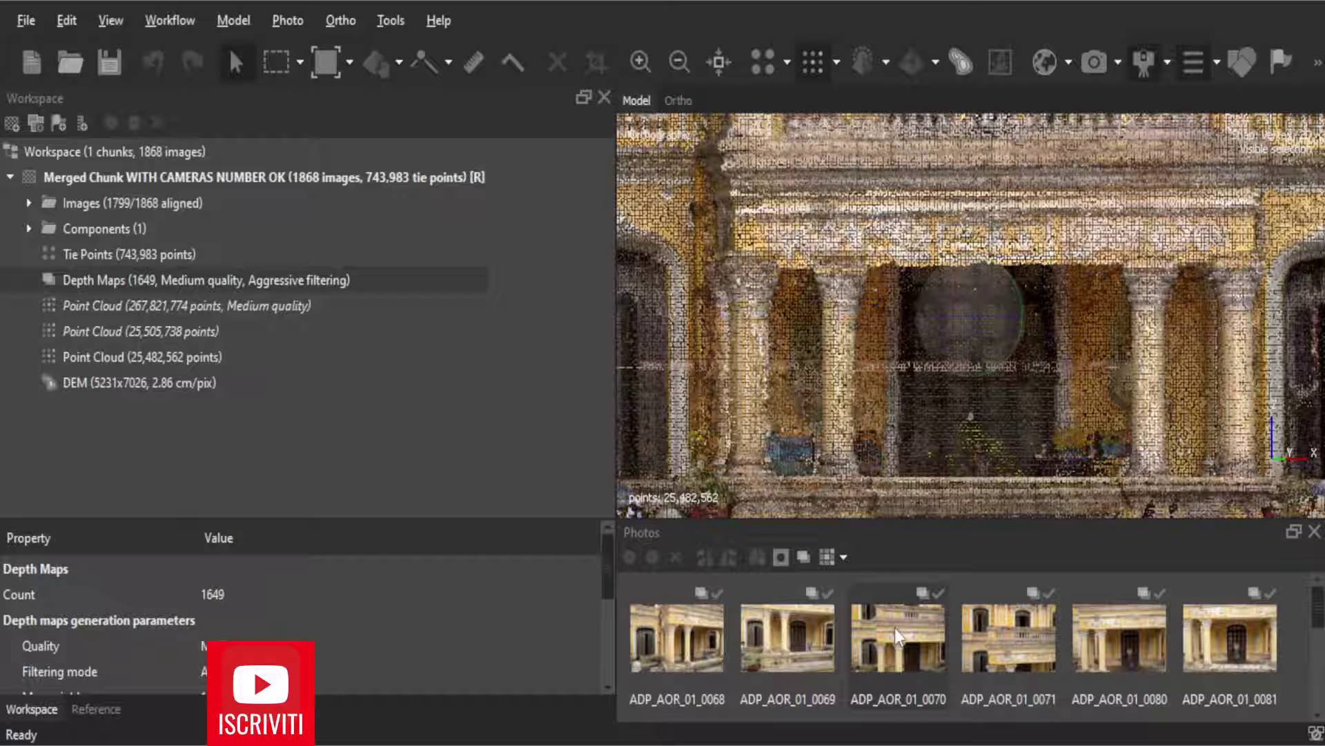
# - Open photo ADP_AOR_01_0070 from the Photos pane and zoom in
pyautogui.doubleClick(866, 628)
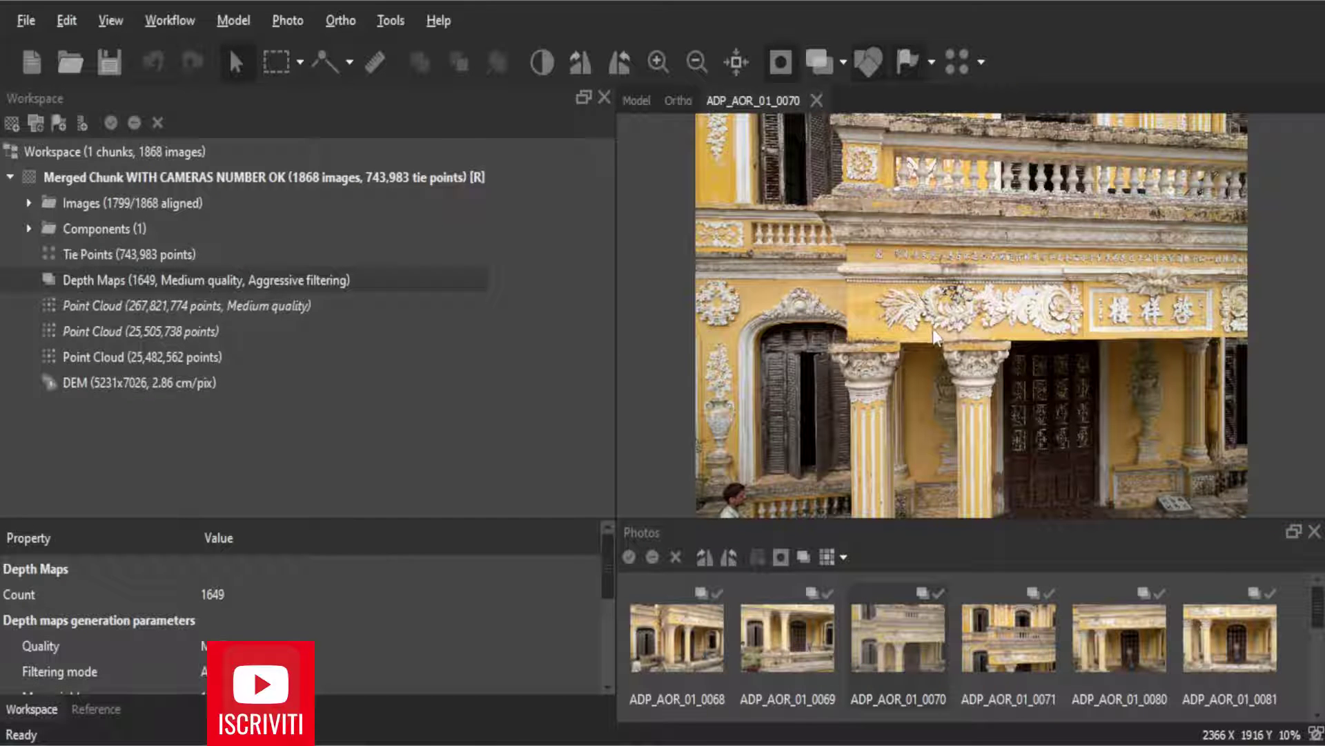
pyautogui.scroll(1, 918, 331)
pyautogui.scroll(1, 885, 323)
pyautogui.scroll(1, 843, 359)
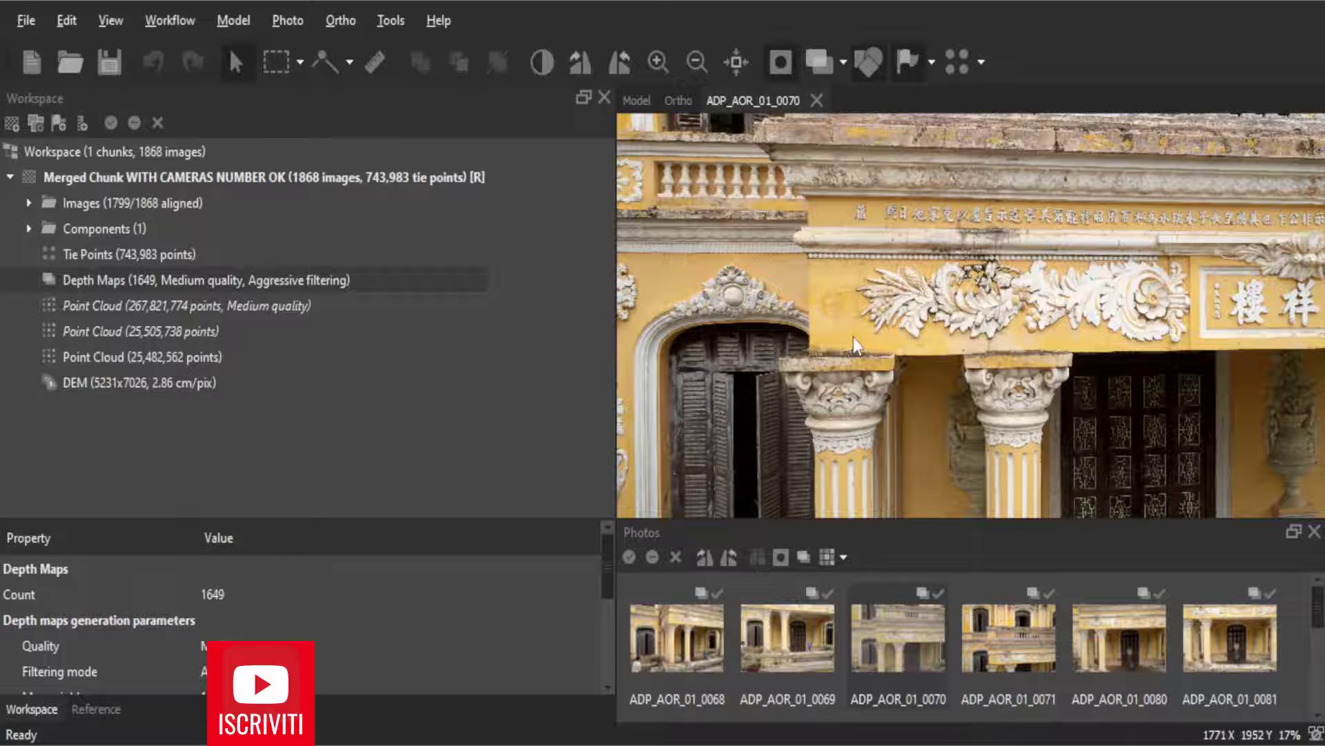
pyautogui.scroll(1, 854, 337)
pyautogui.scroll(1, 723, 389)
pyautogui.scroll(1, 736, 387)
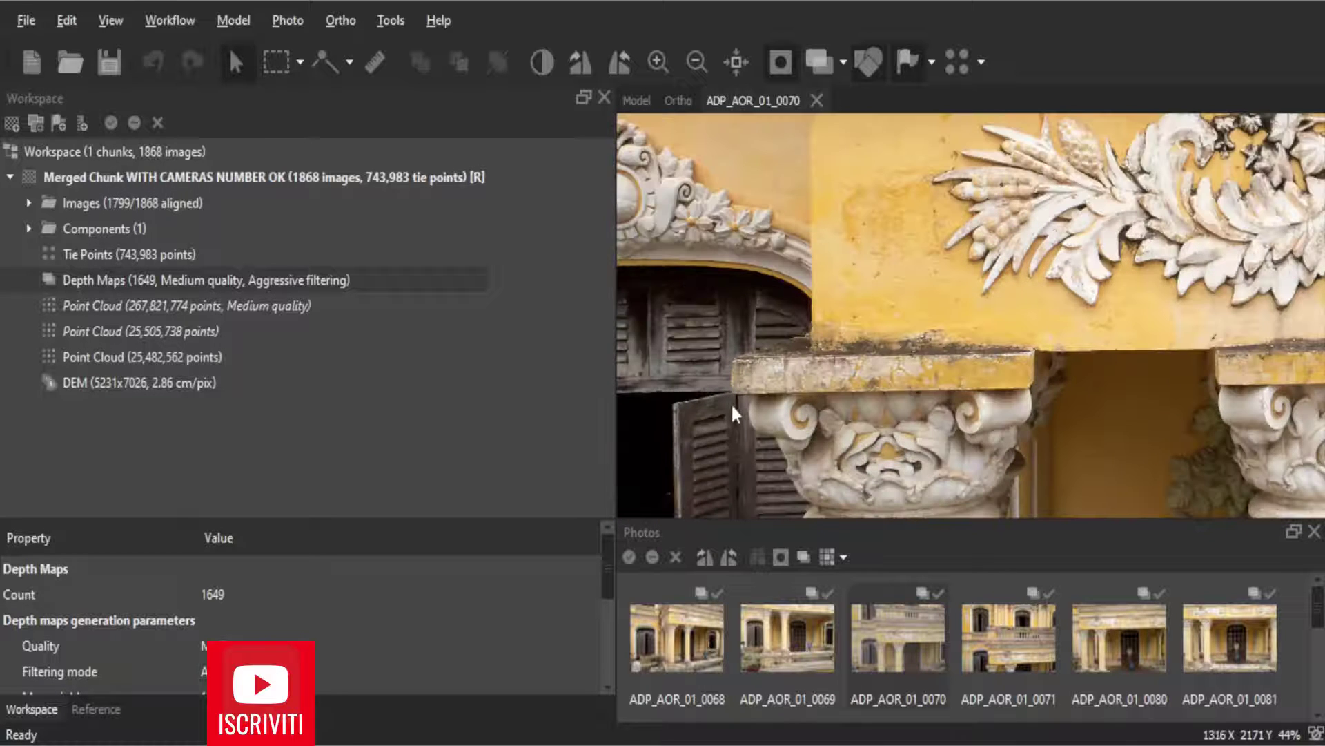
pyautogui.scroll(1, 732, 412)
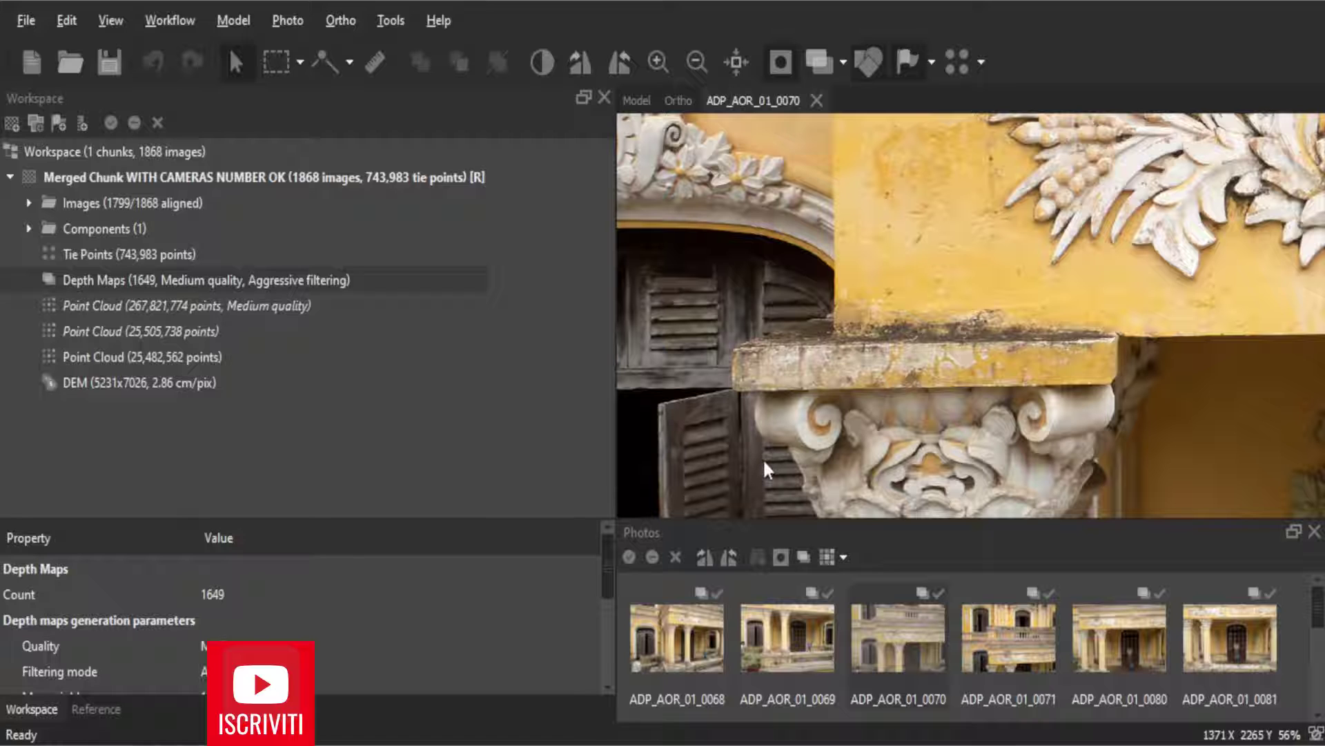
# - Step back to photo ADP_AOR_01_0068 and zoom onto the cornice above a column capital
pyautogui.press('pageup')
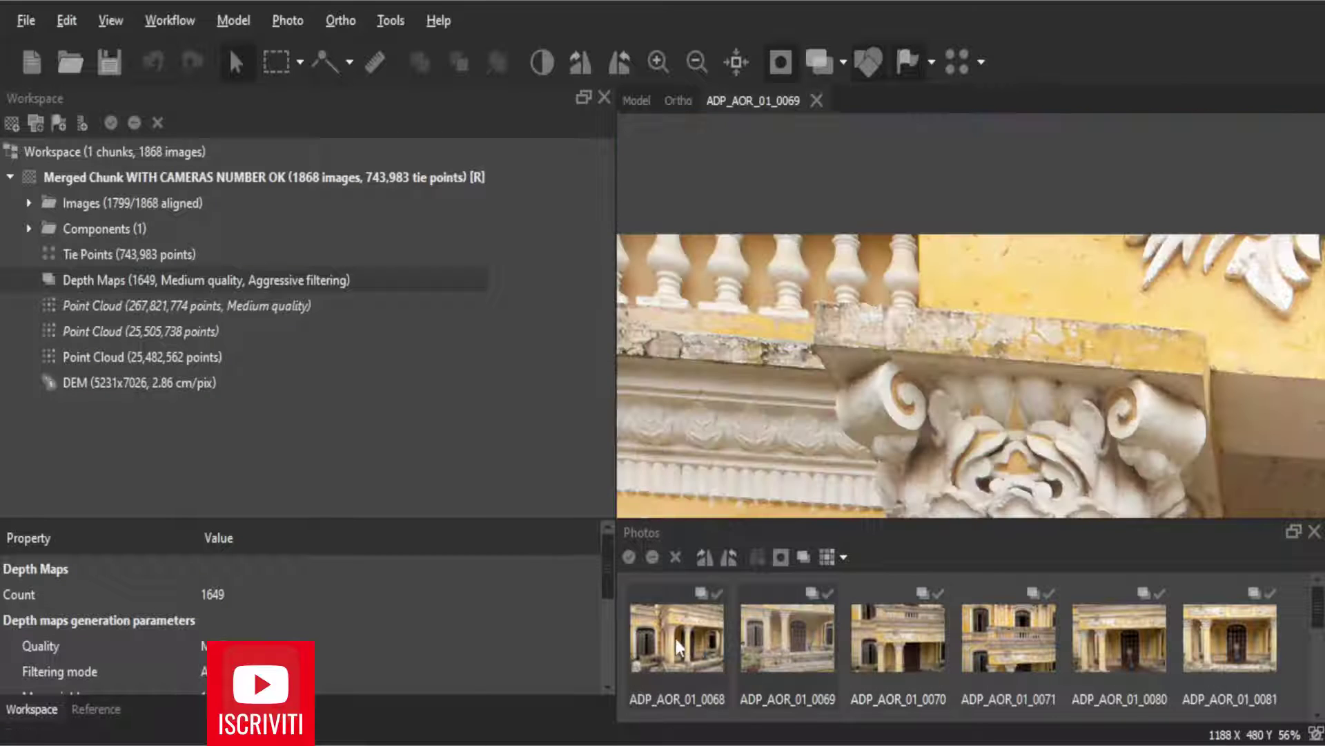
pyautogui.press('pageup')
pyautogui.scroll(-1, 792, 421)
pyautogui.scroll(-1, 850, 381)
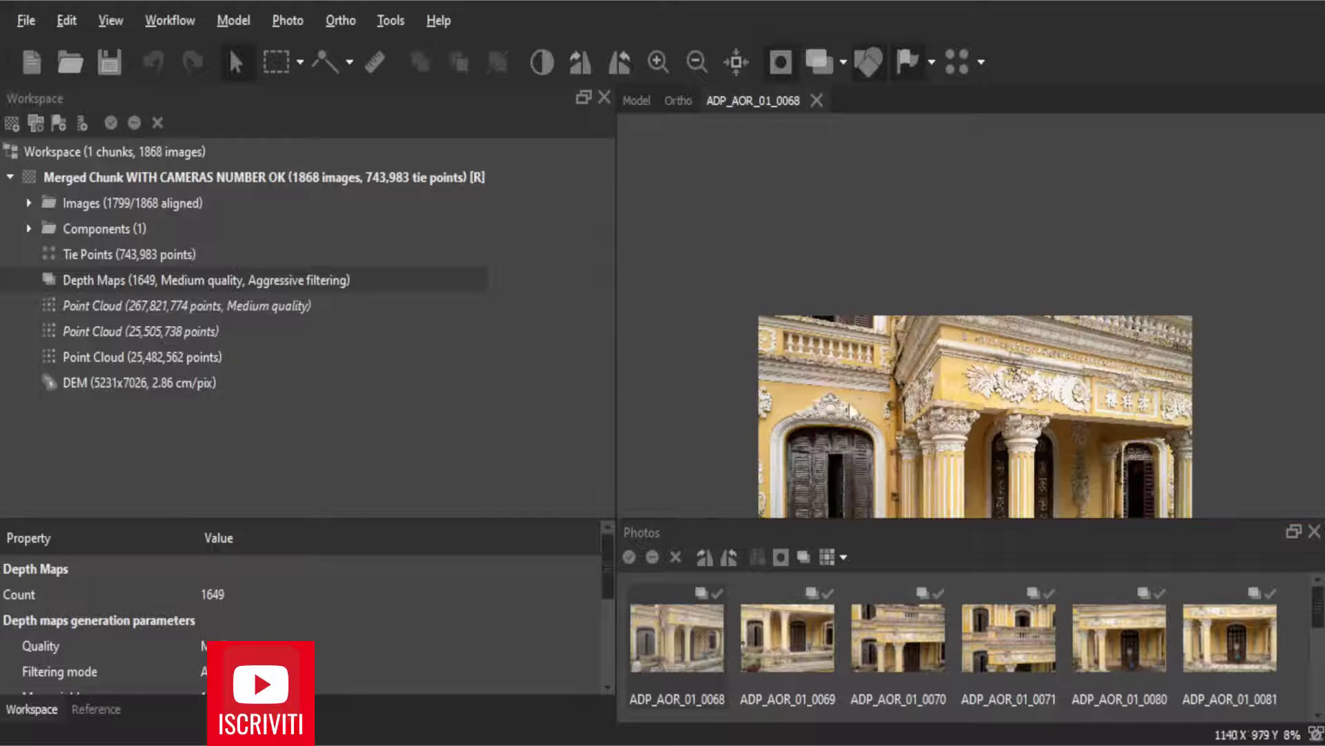
pyautogui.scroll(-1, 990, 416)
pyautogui.scroll(-1, 926, 400)
pyautogui.scroll(1, 925, 400)
pyautogui.scroll(1, 916, 398)
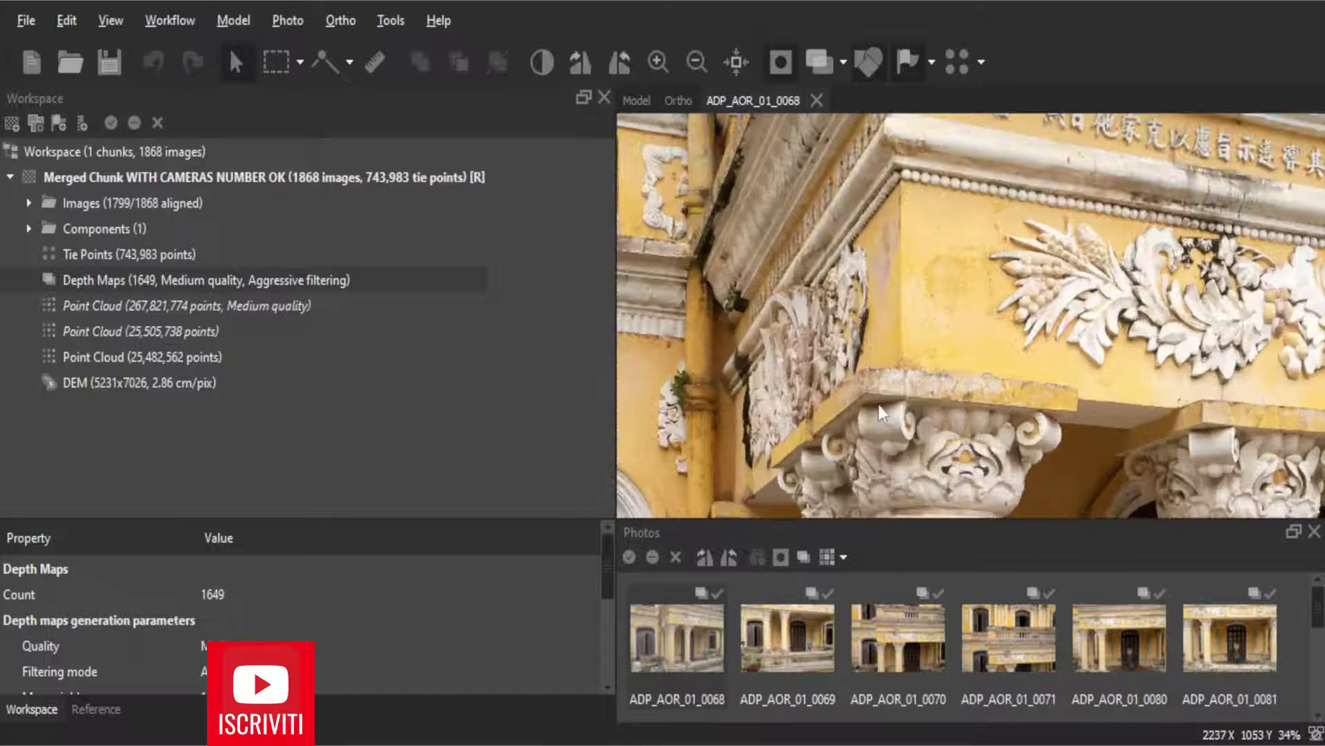
pyautogui.scroll(1, 862, 412)
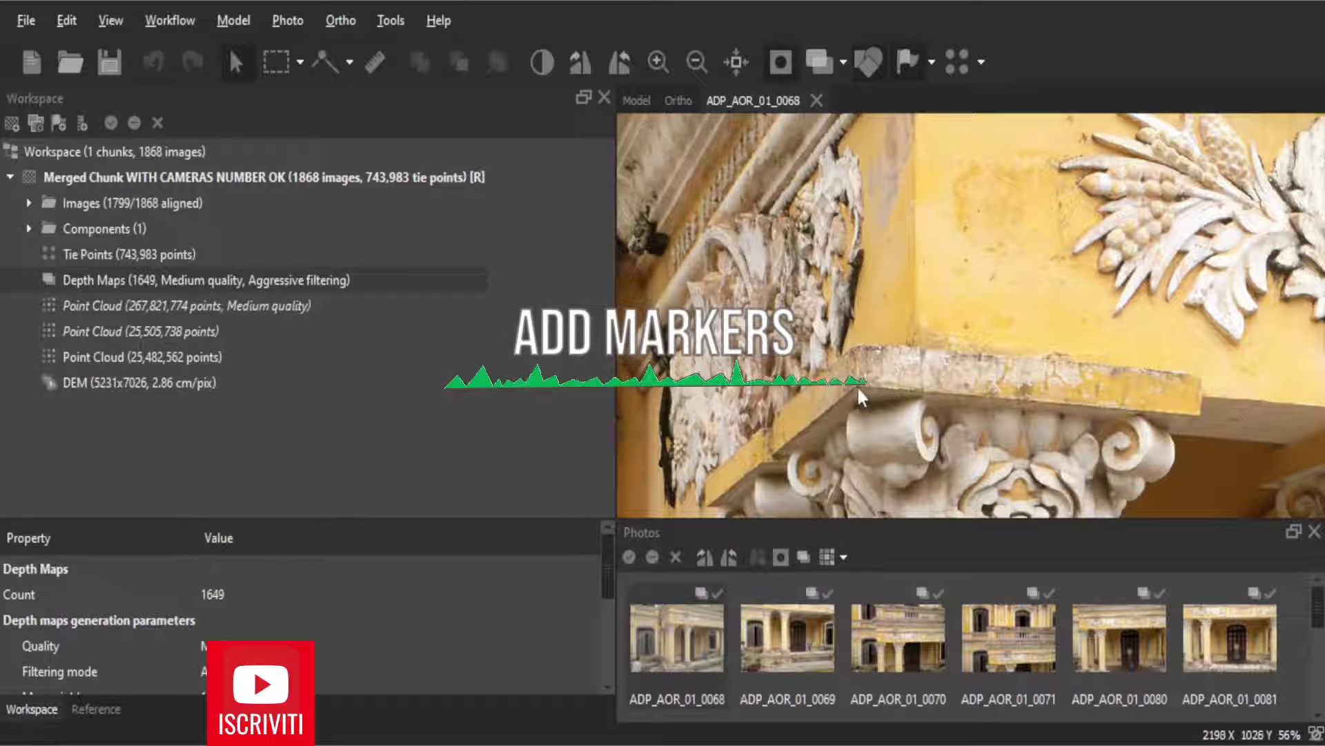
pyautogui.scroll(1, 856, 387)
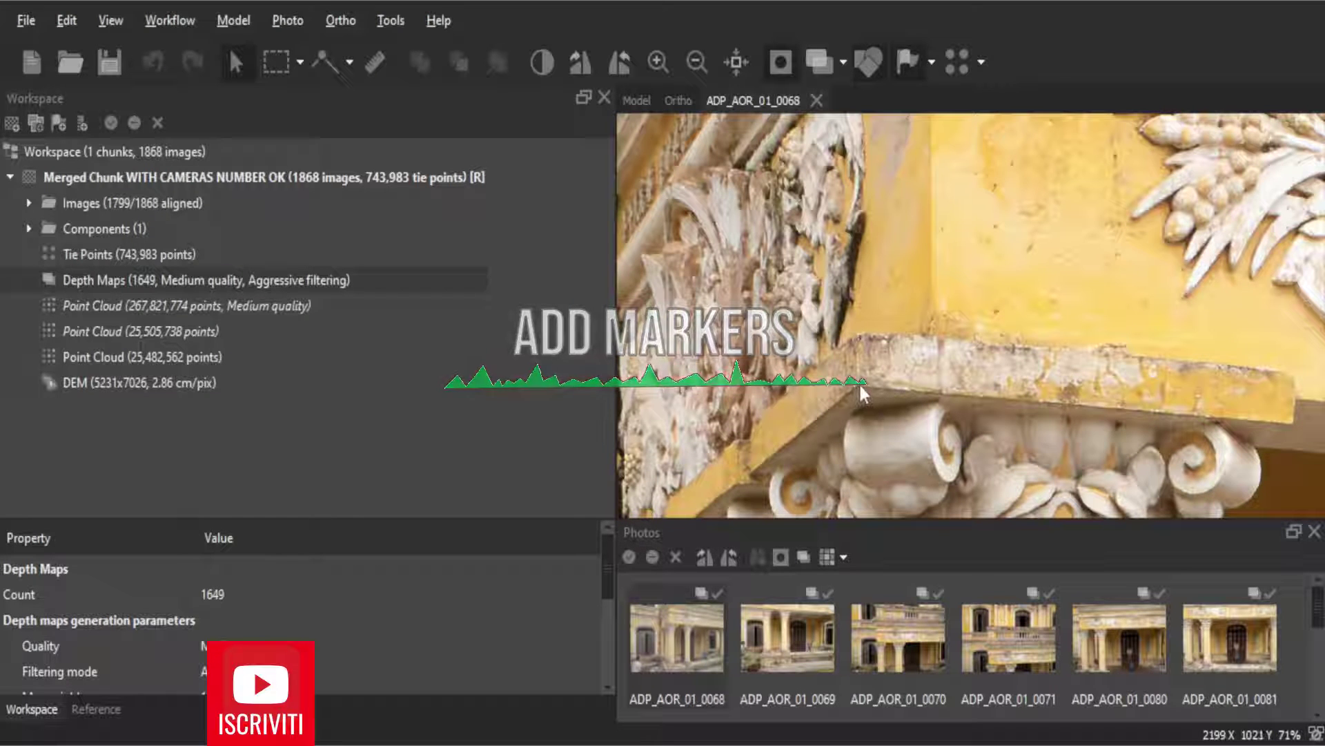
# - Add marker point 1 on the cornice corner and view its coordinates in the Reference pane
pyautogui.rightClick(863, 392)
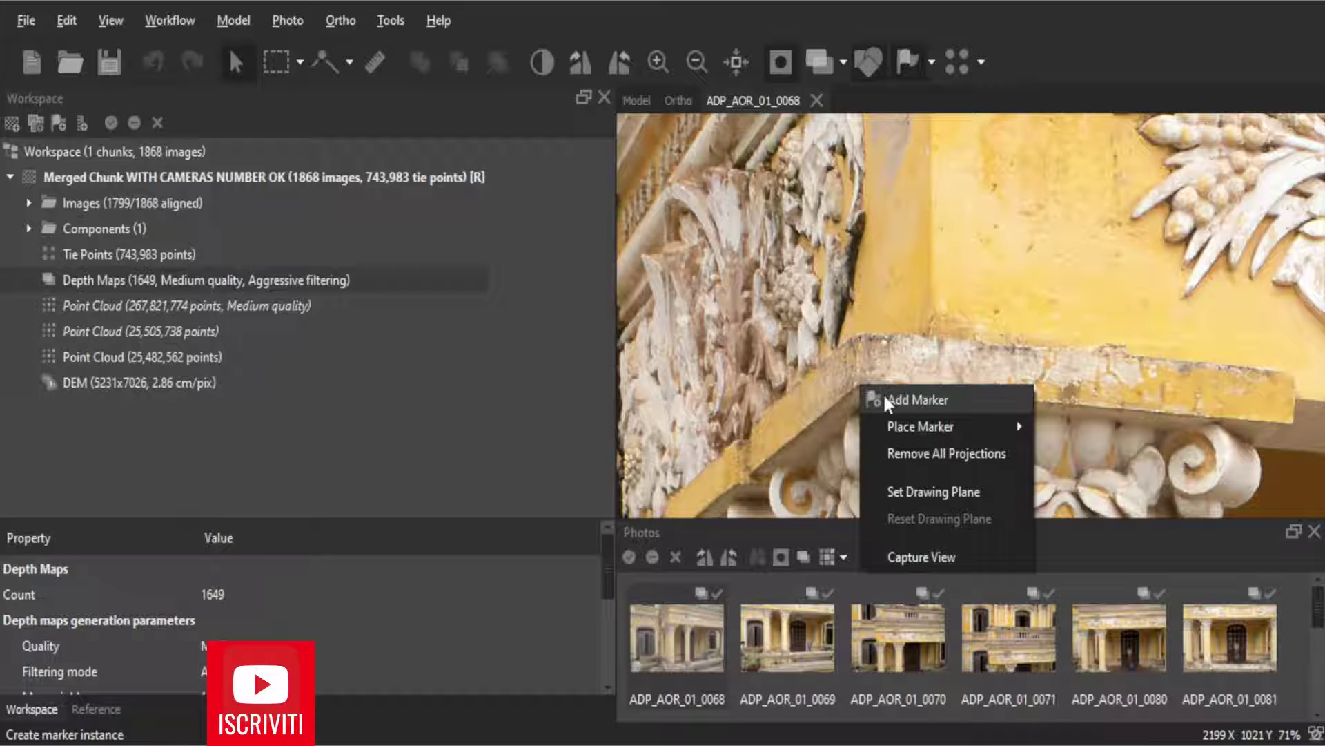
pyautogui.click(951, 399)
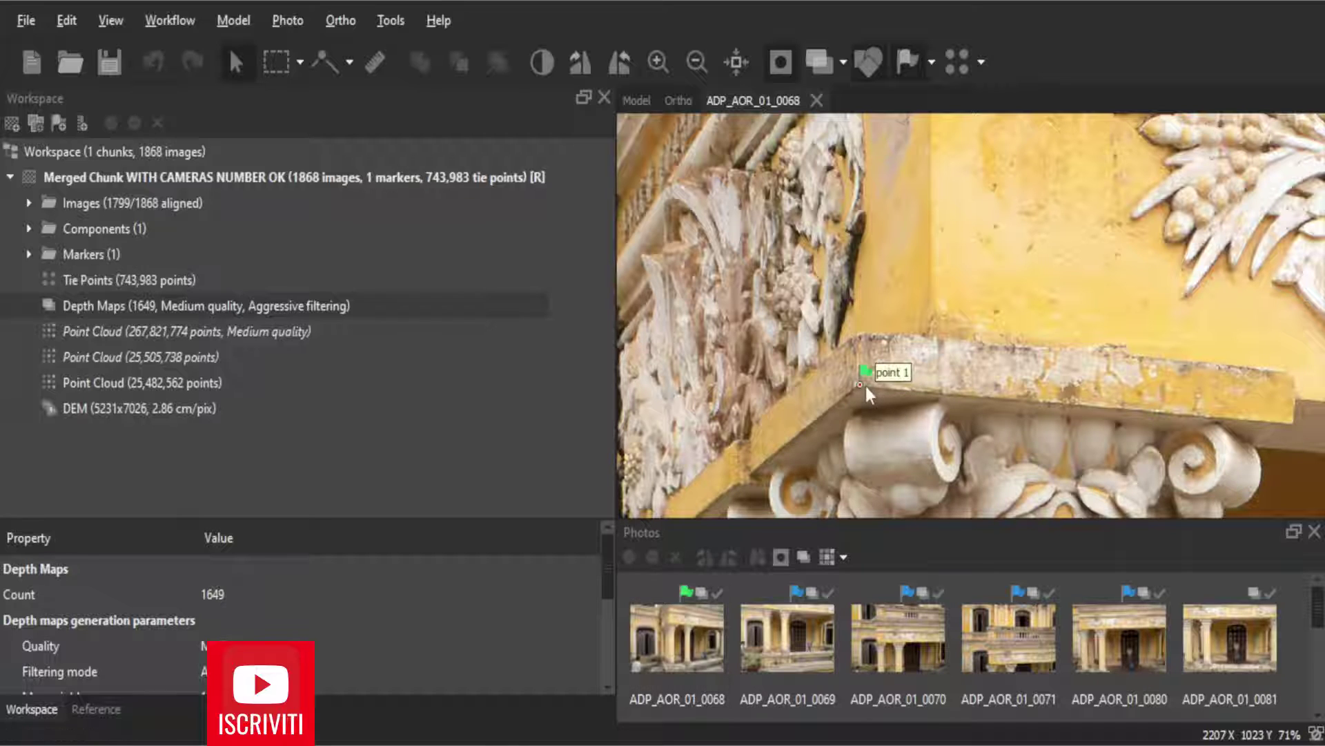
pyautogui.click(97, 710)
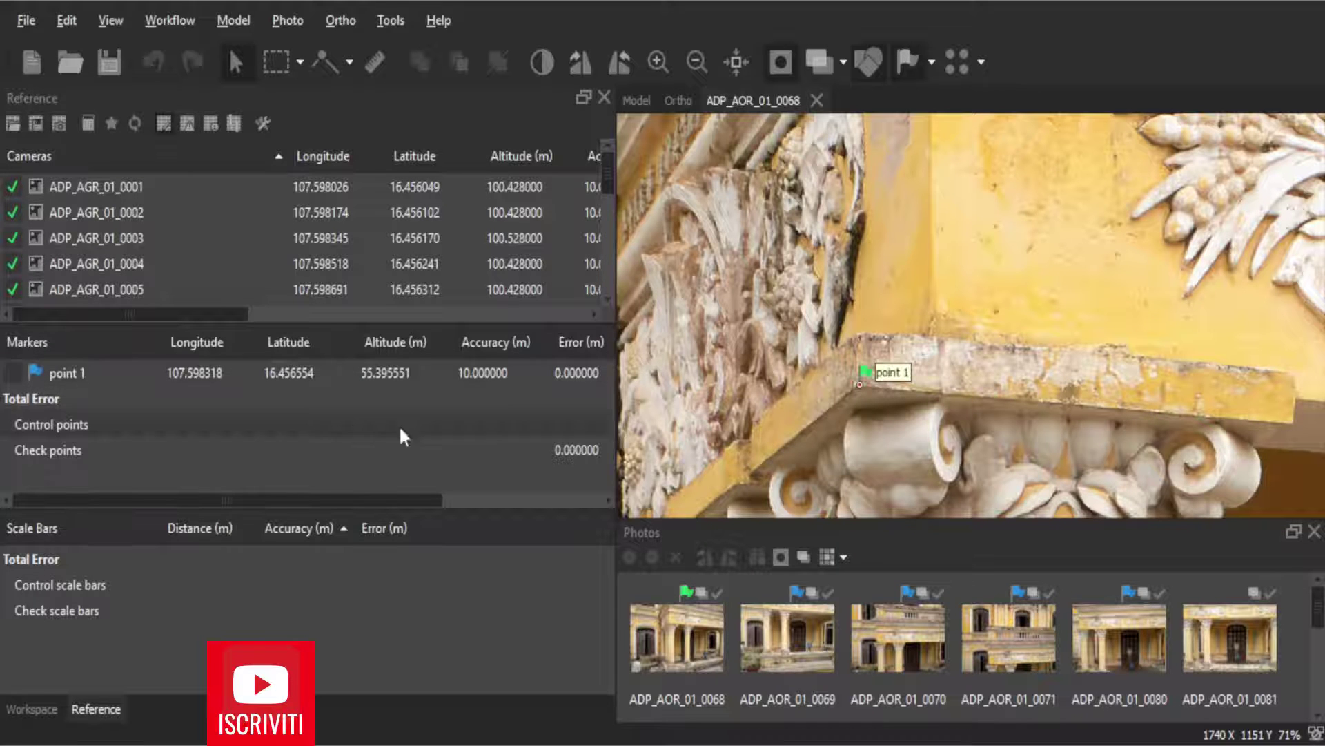
pyautogui.scroll(3, 1229, 461)
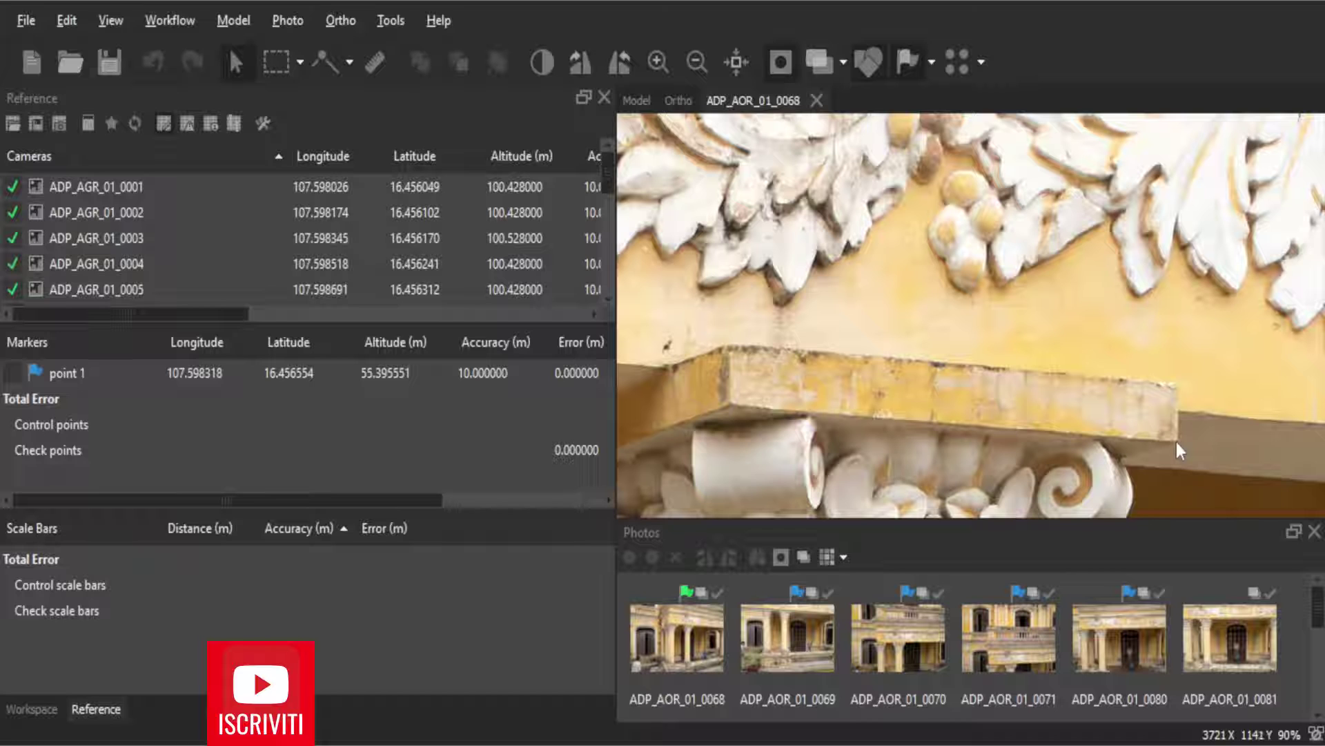
# - Add marker point 2 at the cornice's right end and point 3 on the ledge corner
pyautogui.rightClick(1177, 450)
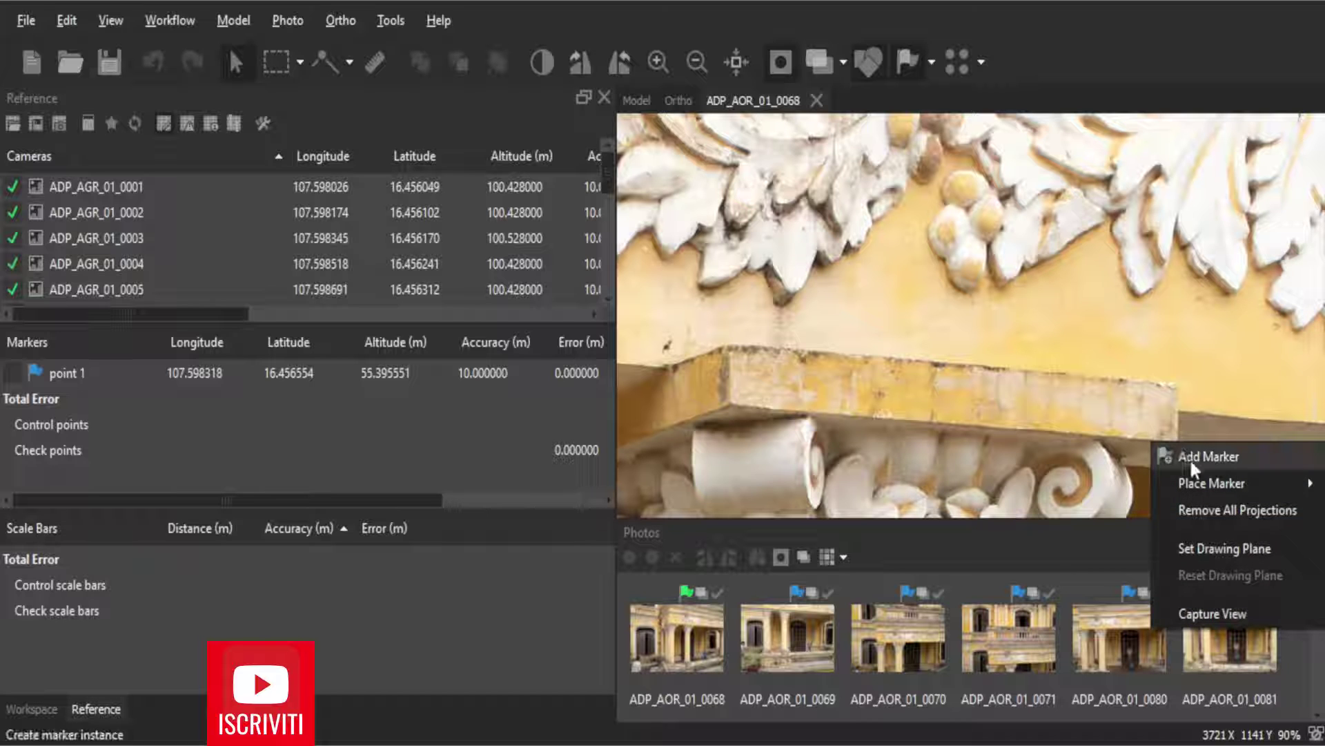
pyautogui.click(1190, 458)
pyautogui.scroll(-5, 1191, 461)
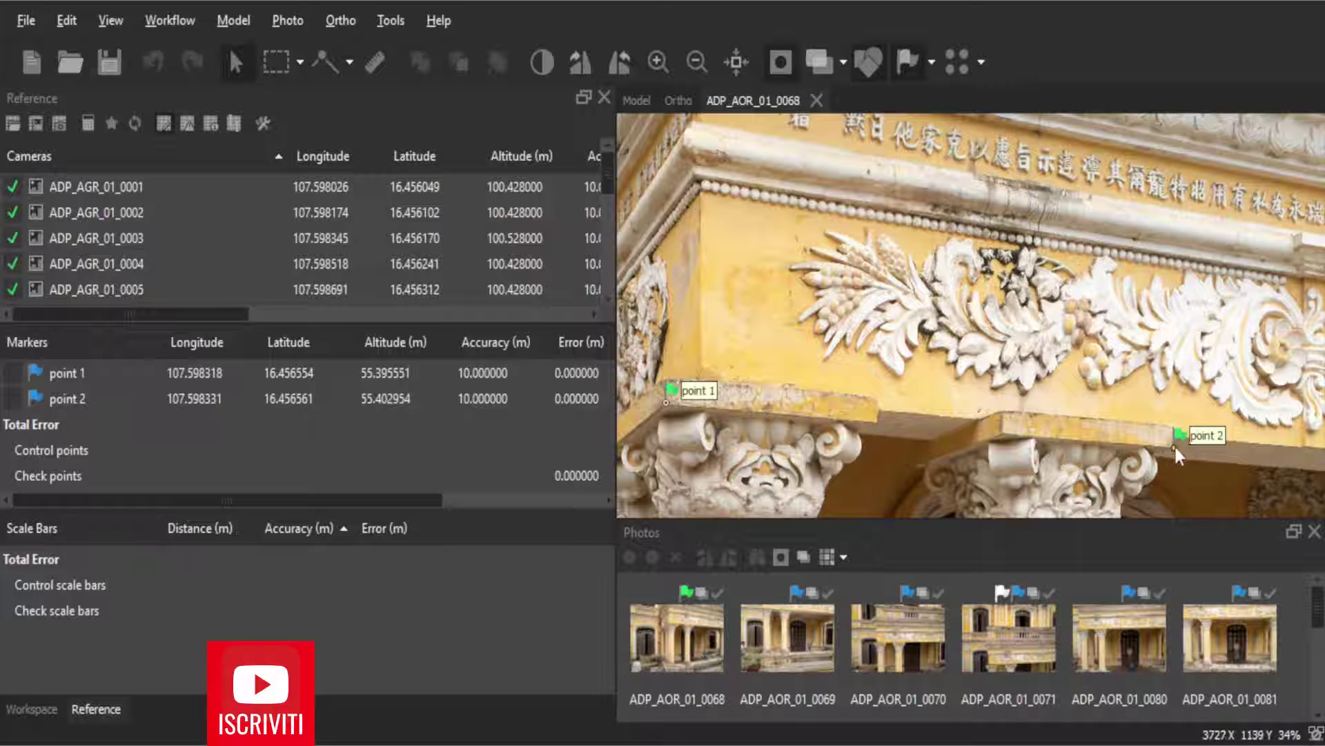
pyautogui.scroll(2, 640, 385)
pyautogui.scroll(2, 642, 384)
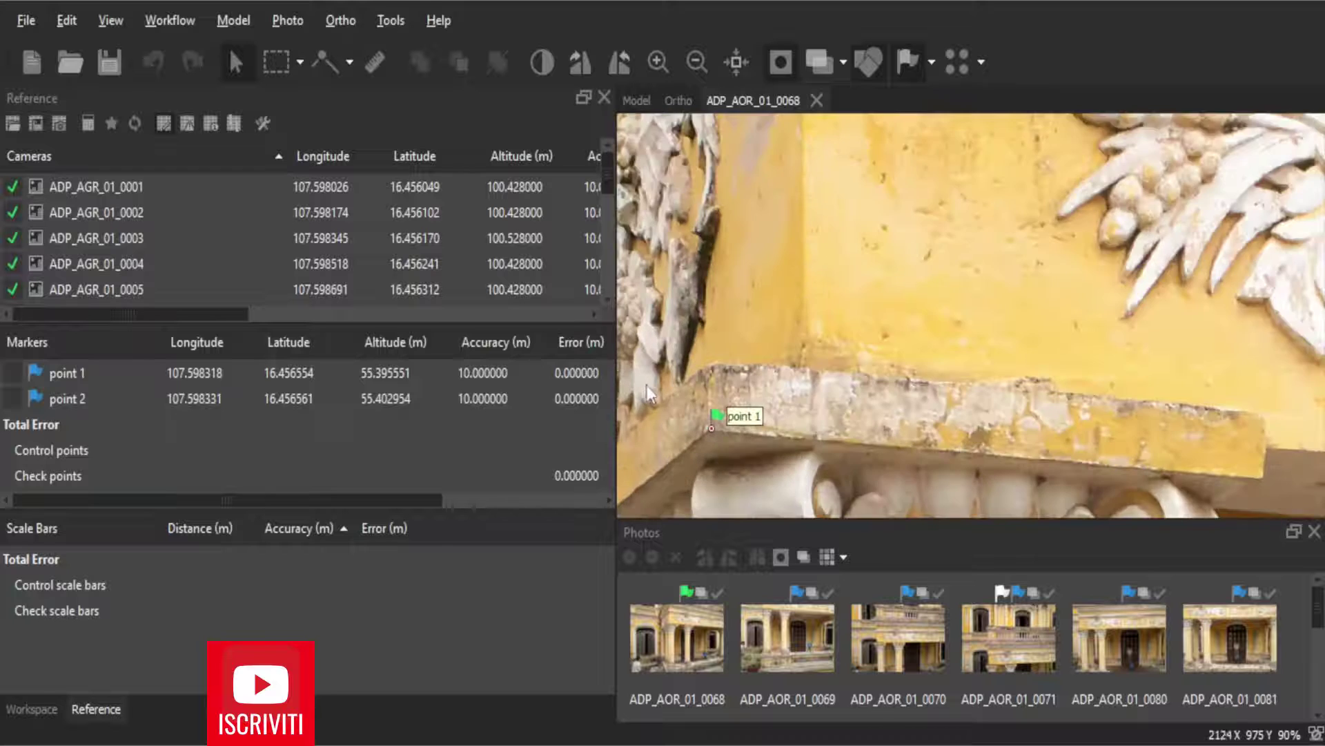
pyautogui.scroll(2, 663, 387)
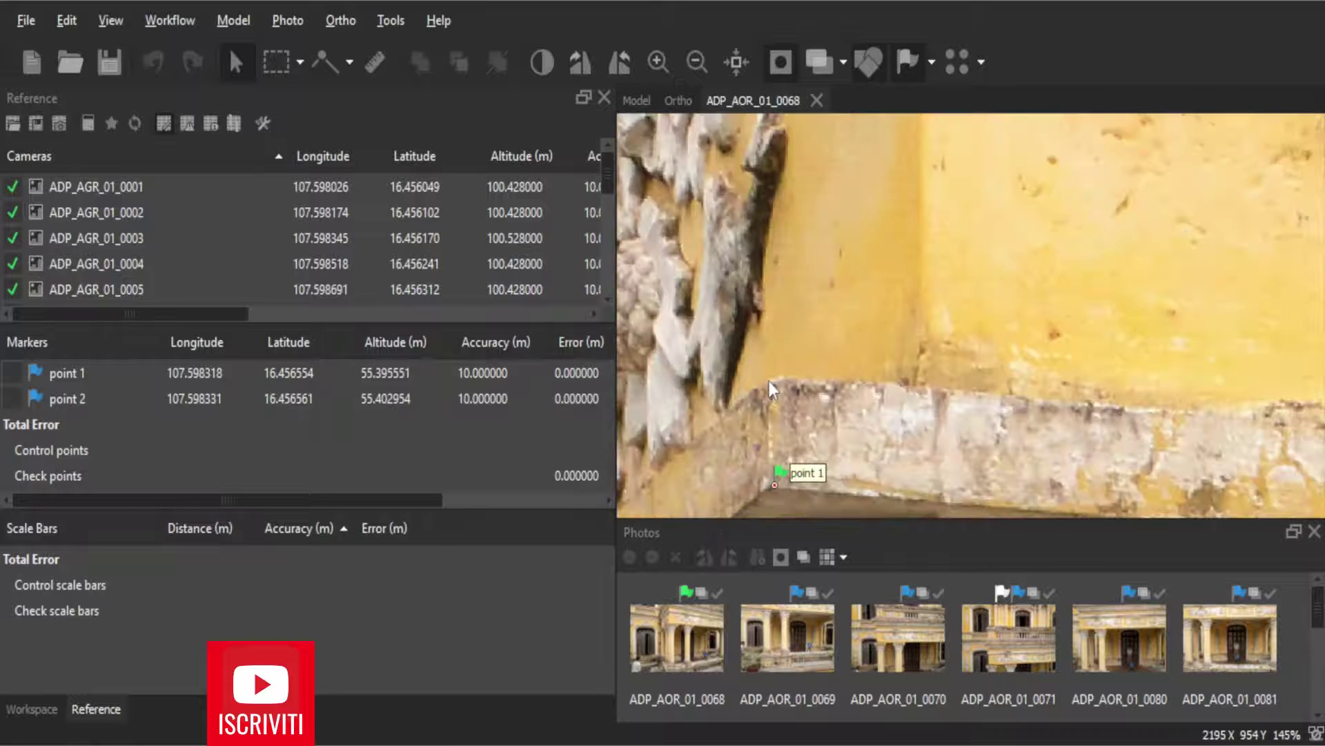
pyautogui.rightClick(769, 381)
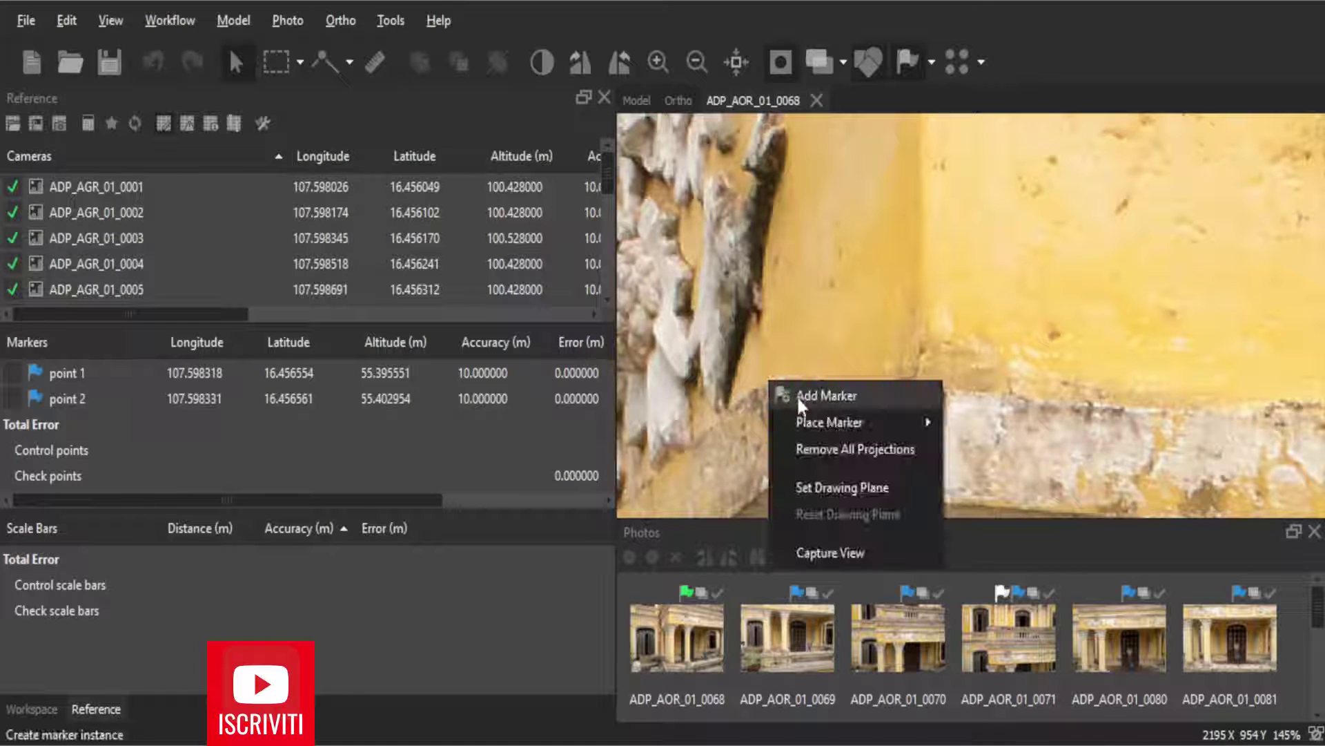
pyautogui.click(780, 413)
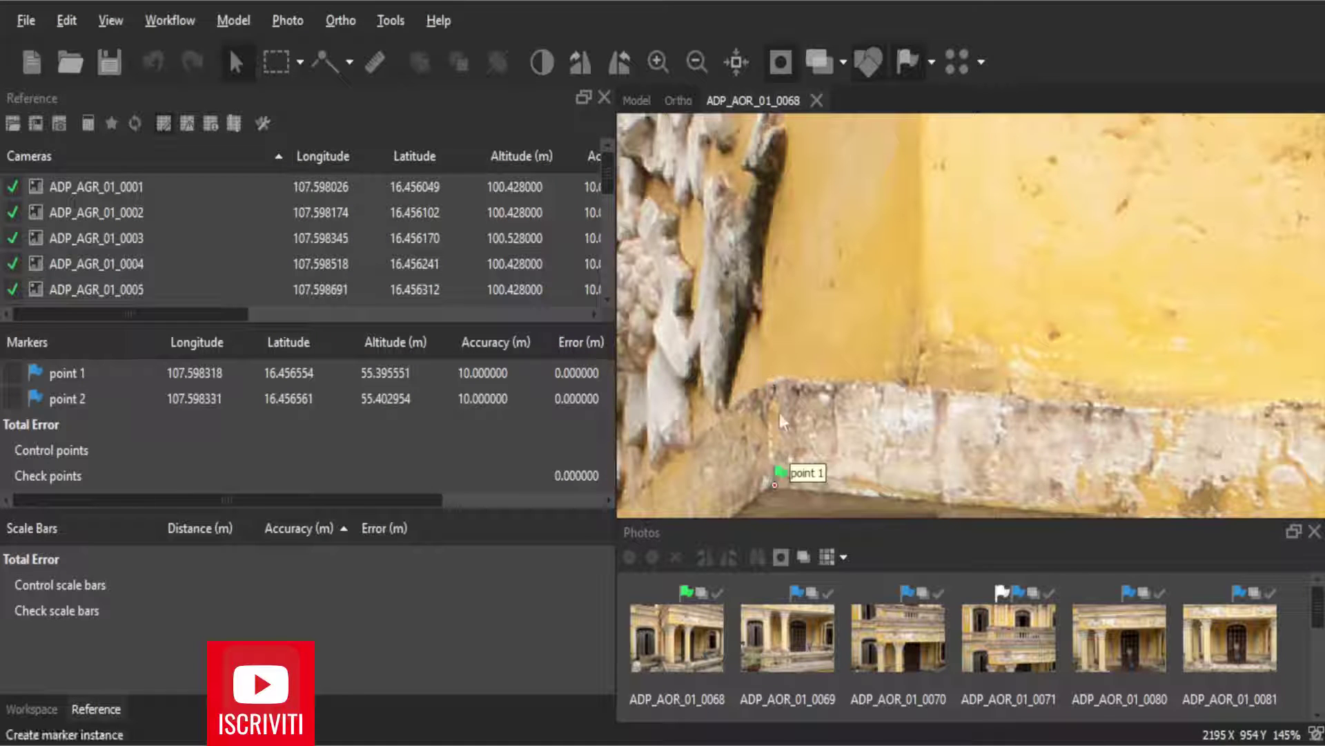
# - In photo ADP_AOR_01_0069, drag point 3 onto the ledge corner
pyautogui.doubleClick(781, 633)
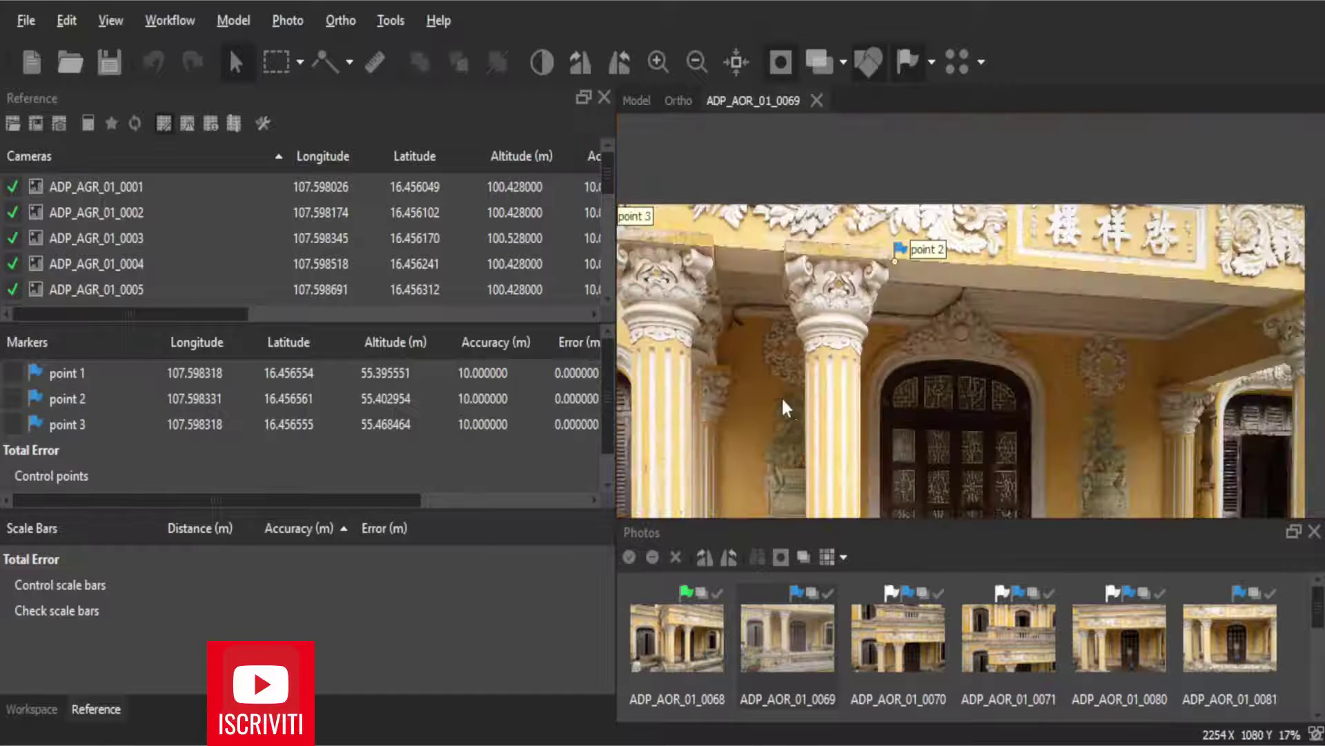
pyautogui.scroll(3, 781, 396)
pyautogui.scroll(2, 729, 313)
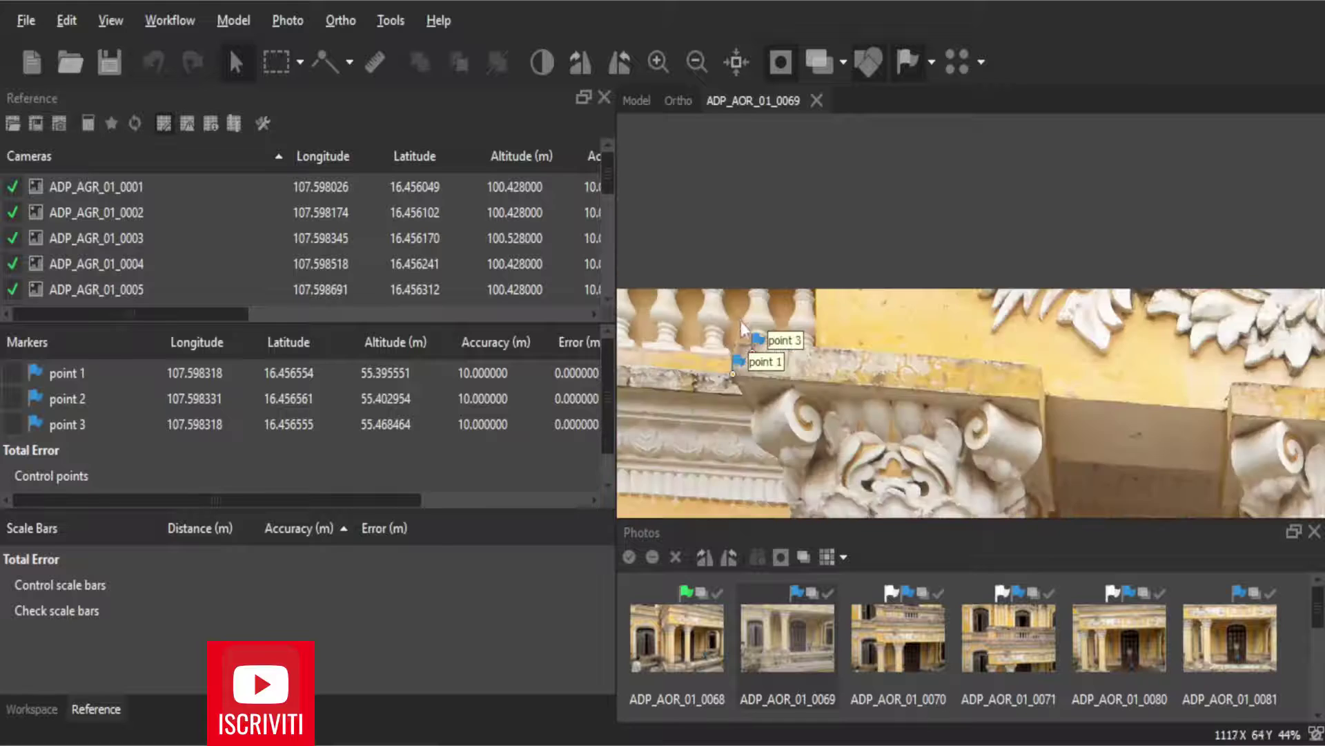
pyautogui.scroll(3, 740, 321)
pyautogui.scroll(3, 752, 382)
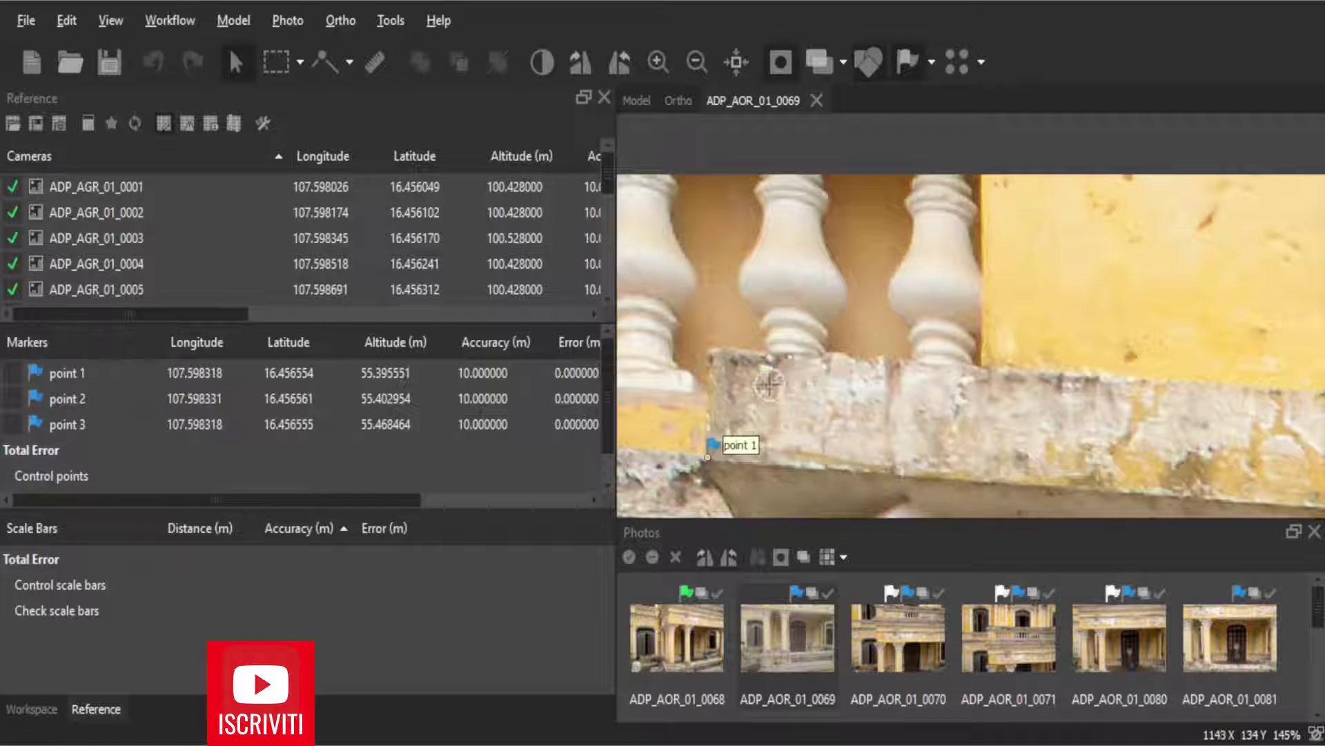
pyautogui.moveTo(771, 384); pyautogui.dragTo(711, 350)
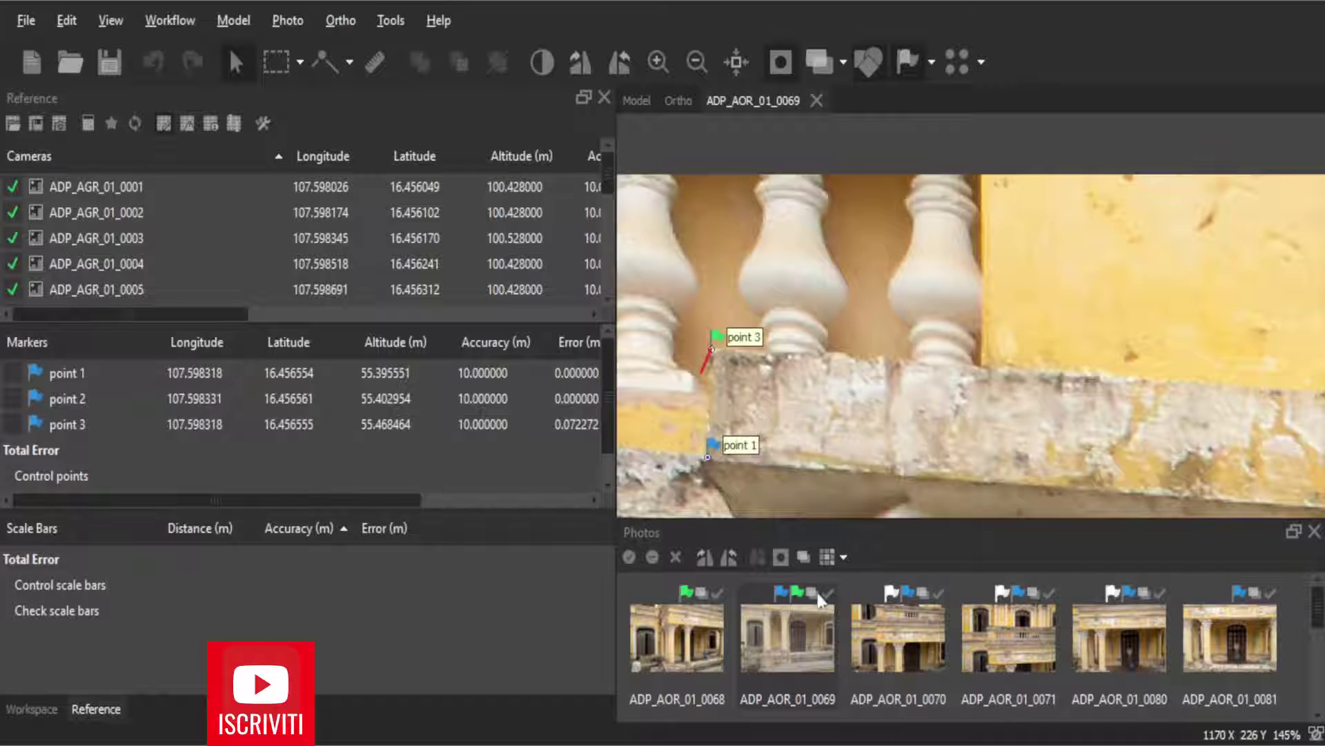
# - Return to photo ADP_AOR_01_0068 and zoom to compare the ledge corner
pyautogui.doubleClick(690, 623)
pyautogui.scroll(-5, 896, 405)
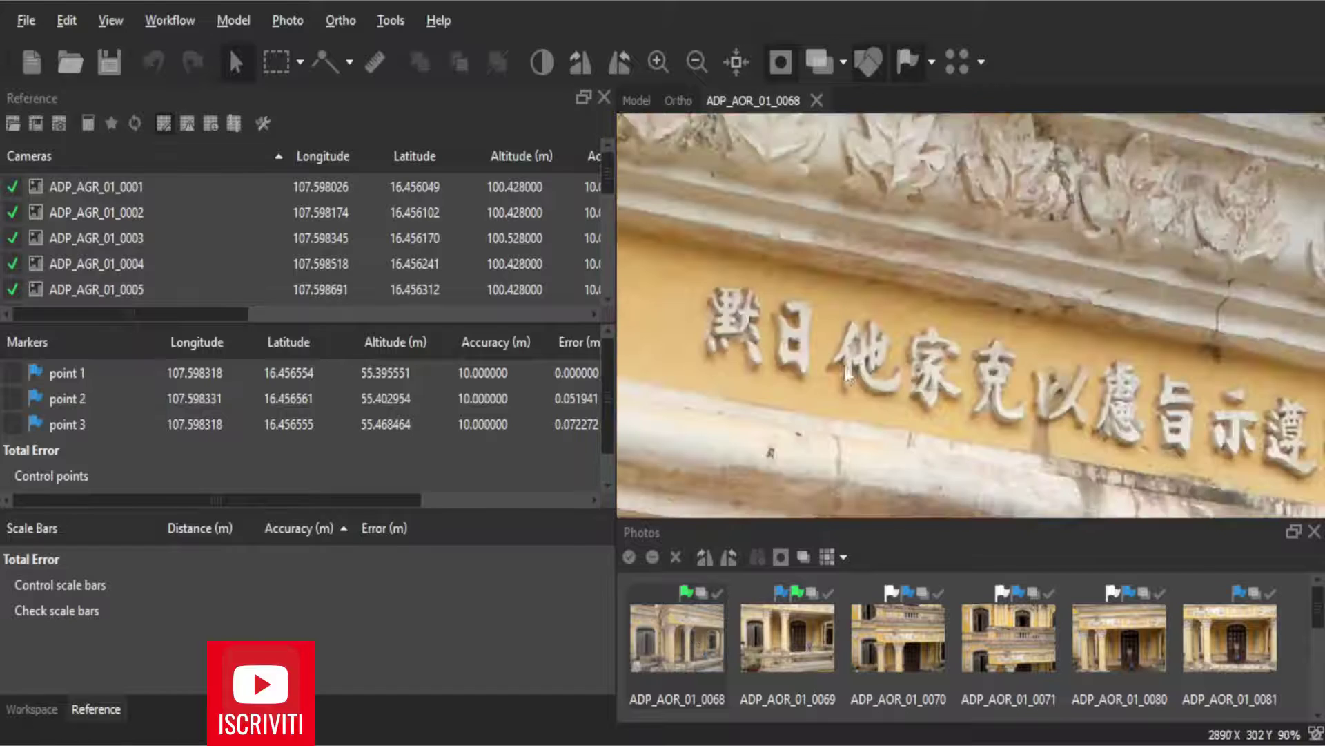
pyautogui.scroll(-5, 896, 405)
pyautogui.scroll(-3, 896, 404)
pyautogui.scroll(5, 797, 429)
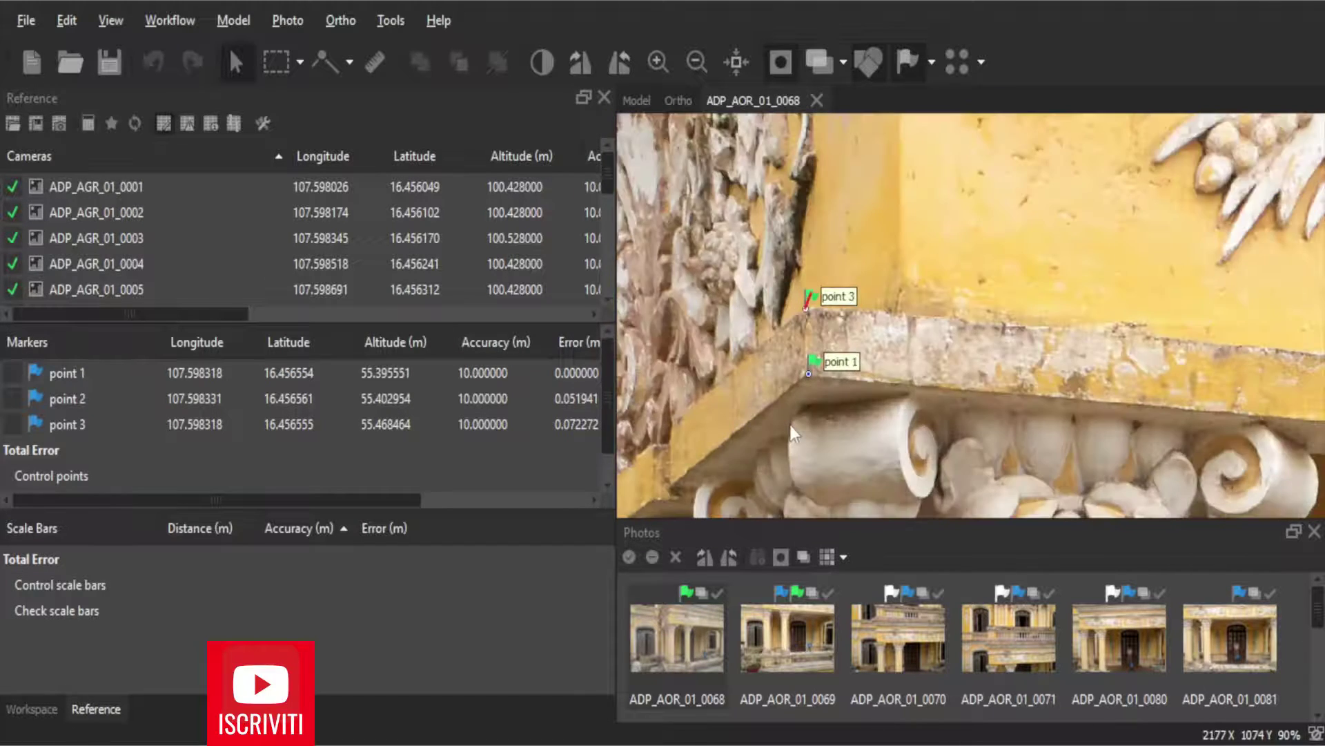
pyautogui.scroll(4, 803, 316)
pyautogui.scroll(-1, 827, 346)
pyautogui.scroll(-5, 771, 453)
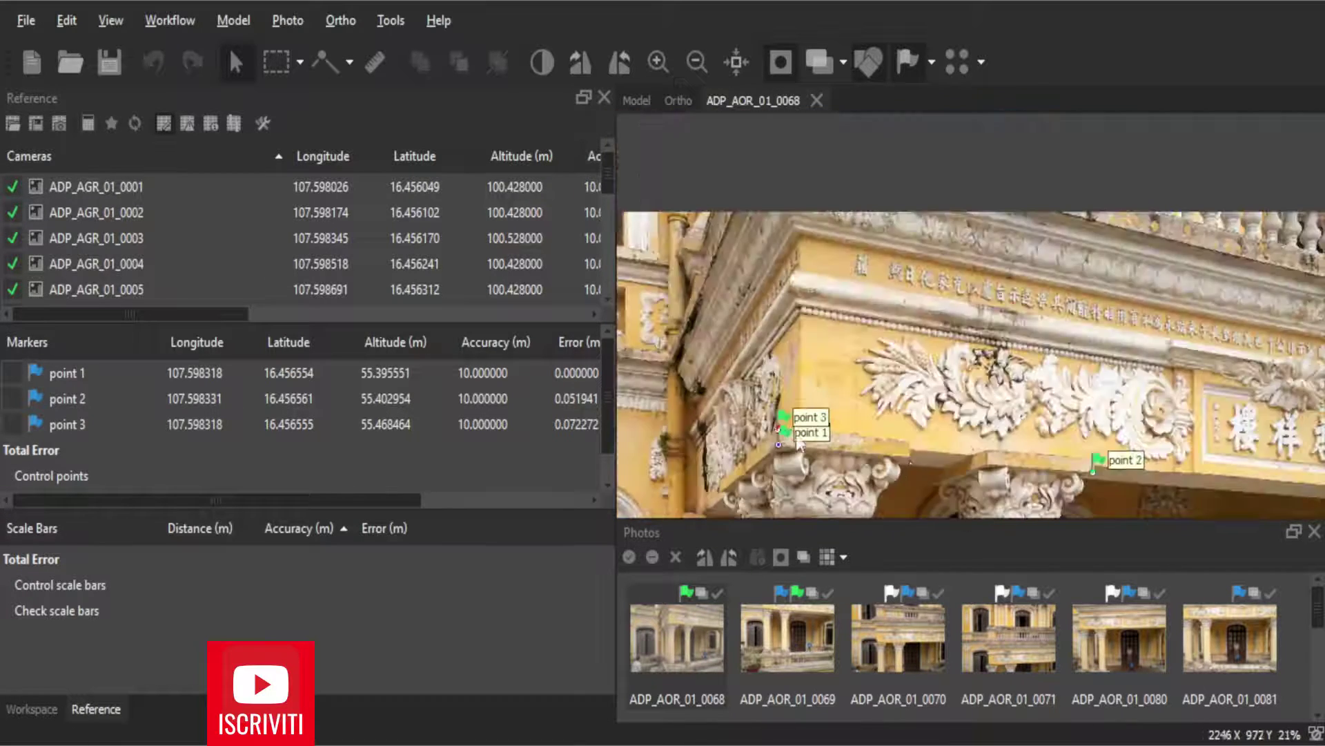
pyautogui.scroll(3, 1109, 463)
pyautogui.scroll(2, 1086, 487)
pyautogui.scroll(3, 1063, 477)
pyautogui.scroll(-1, 1047, 470)
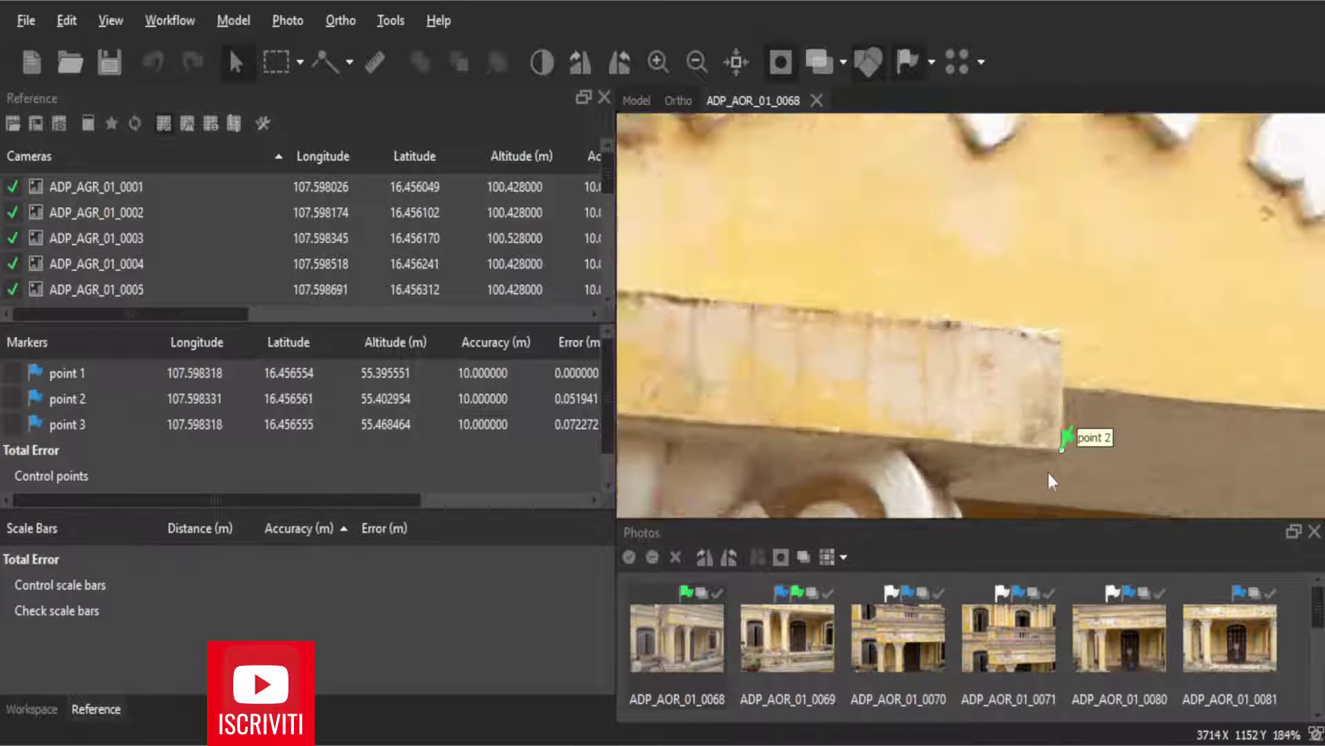
pyautogui.scroll(-3, 1047, 470)
# - Place point 3 on the ledge corner in photo ADP_AOR_01_0070
pyautogui.doubleClick(897, 637)
pyautogui.scroll(3, 736, 324)
pyautogui.scroll(4, 746, 327)
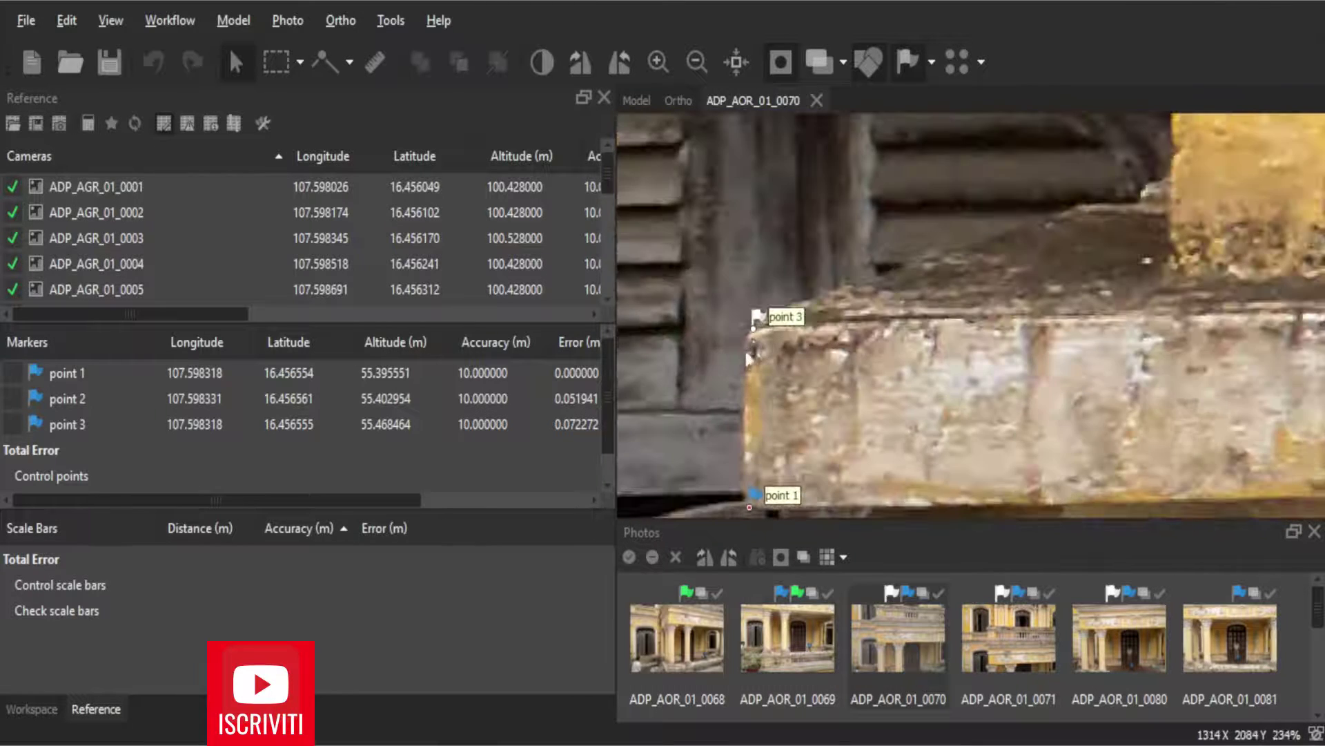
pyautogui.click(746, 332)
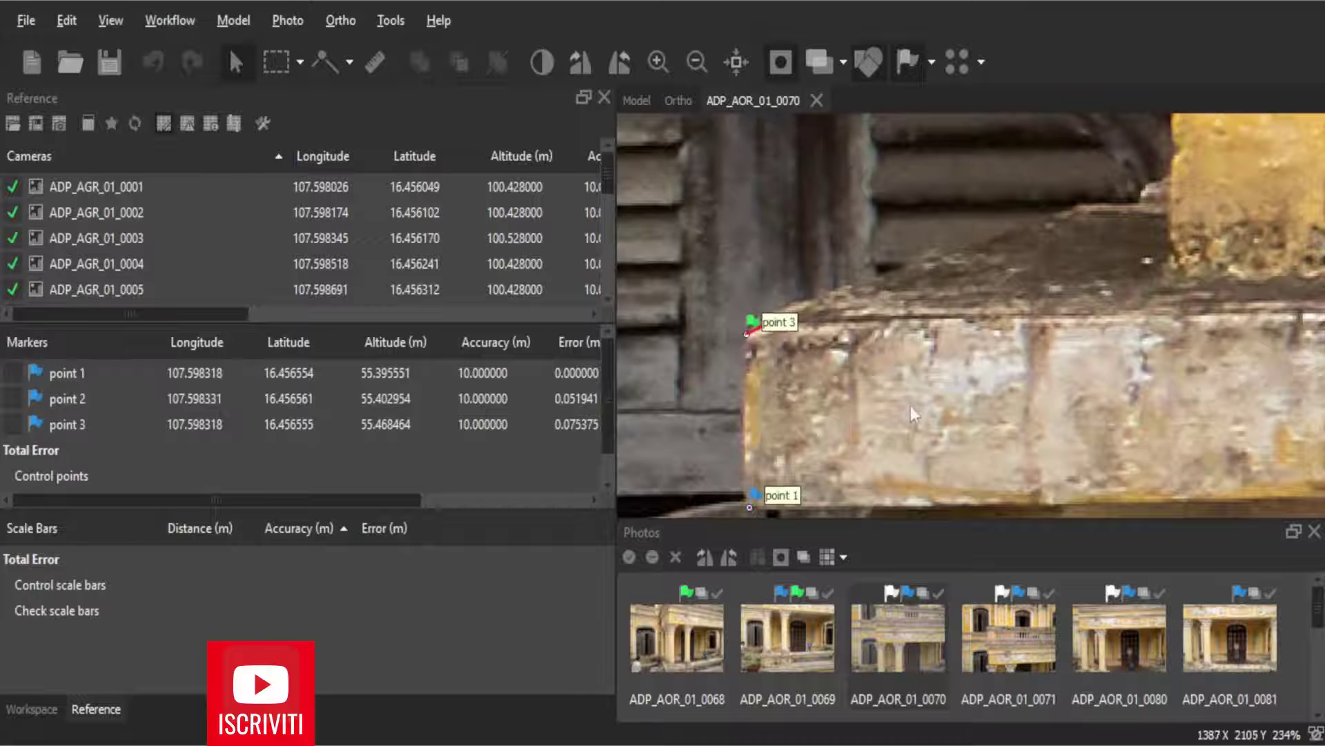
# - Pin point 2 to the ledge corner in photo ADP_AOR_01_0071
pyautogui.press('pagedown')
pyautogui.scroll(2, 947, 331)
pyautogui.scroll(3, 988, 346)
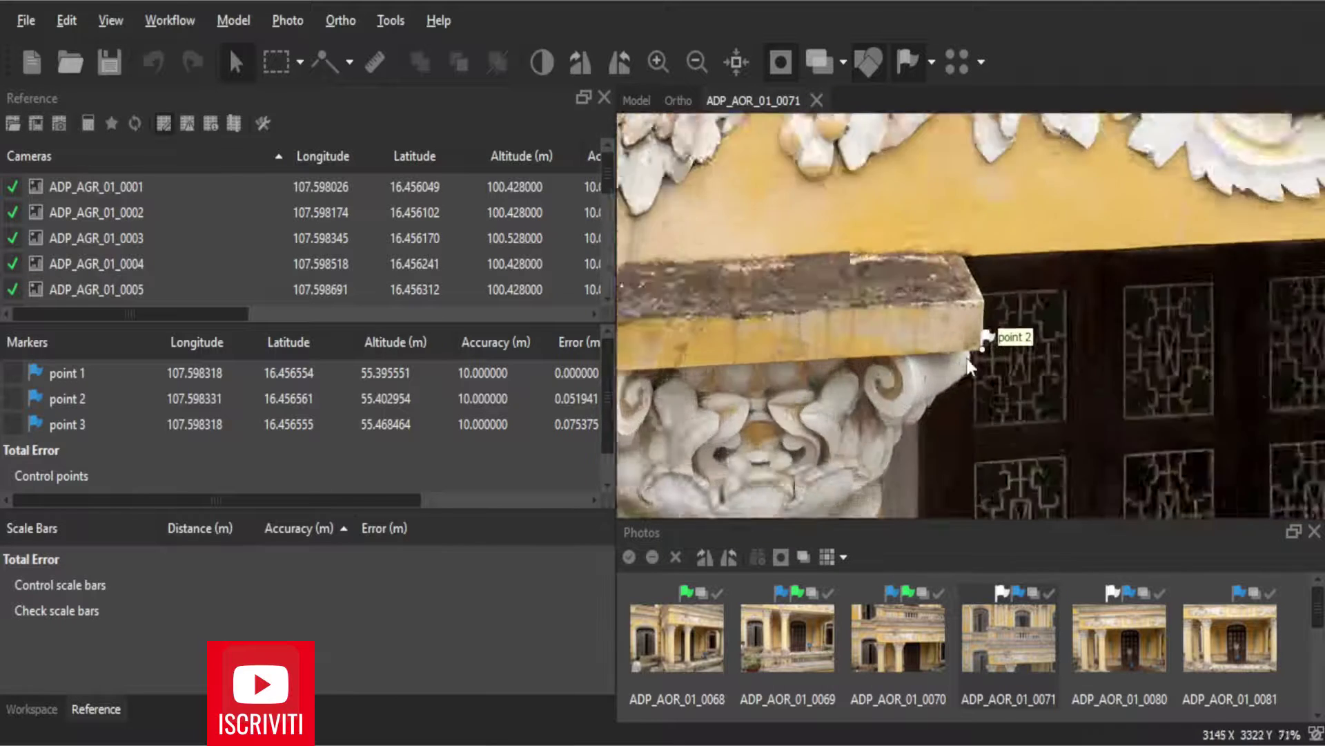
pyautogui.scroll(2, 987, 346)
pyautogui.scroll(3, 987, 346)
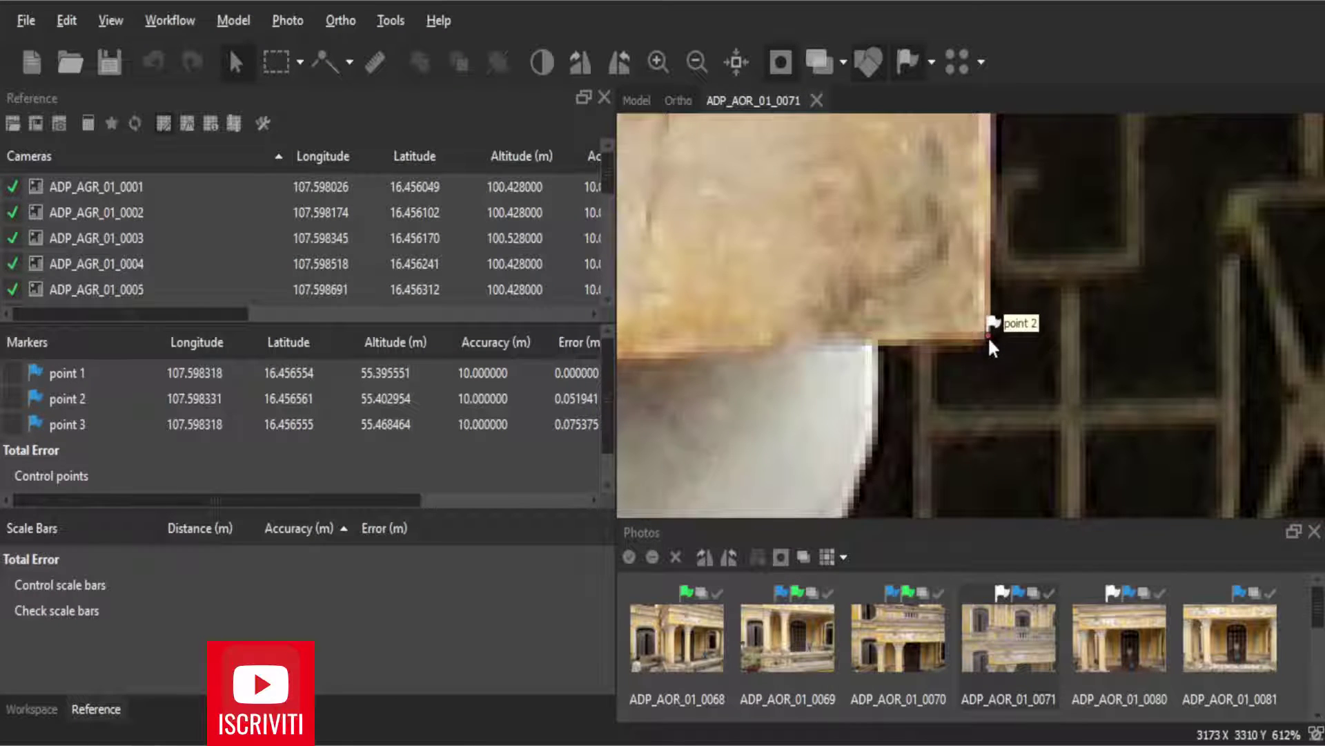
pyautogui.moveTo(988, 336); pyautogui.dragTo(986, 338)
pyautogui.press('pageup')
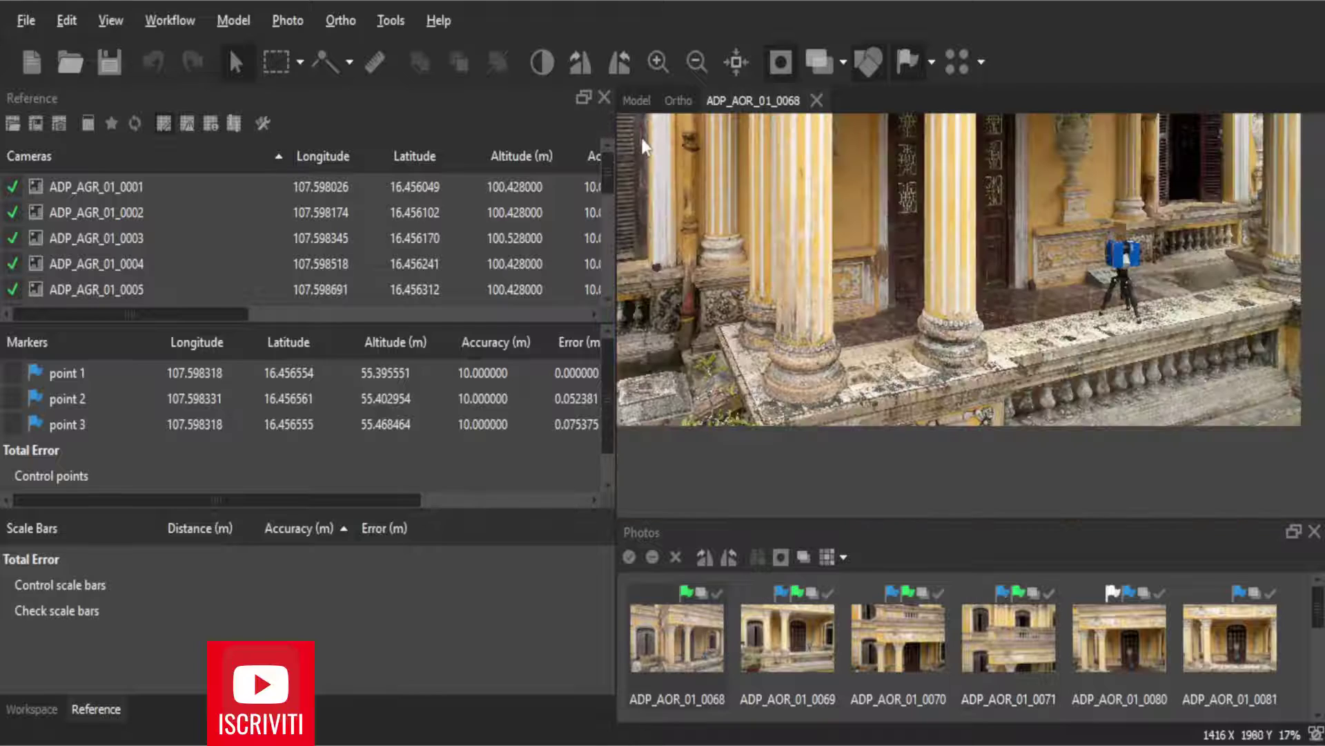
# - Switch to the Model view and turn on Show Markers to display point 2 and point 3
pyautogui.click(629, 101)
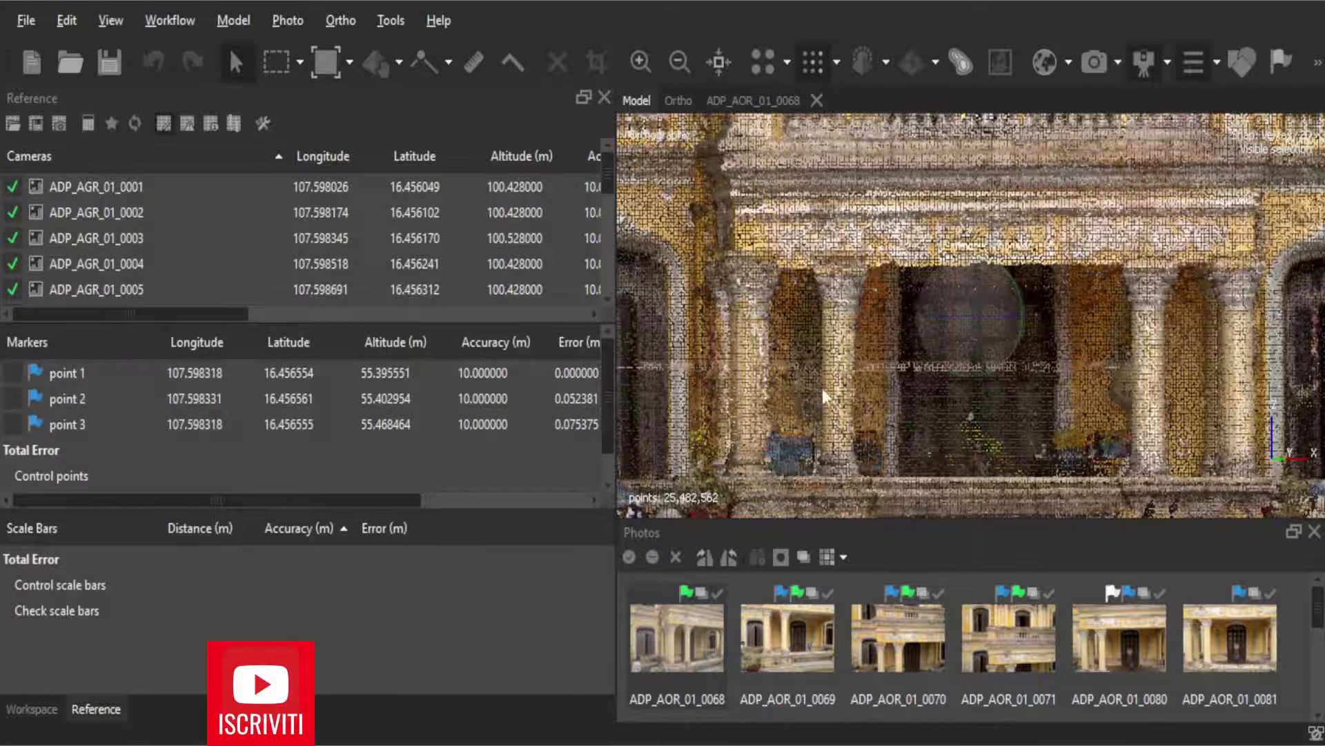
pyautogui.scroll(2, 760, 338)
pyautogui.scroll(-2, 760, 330)
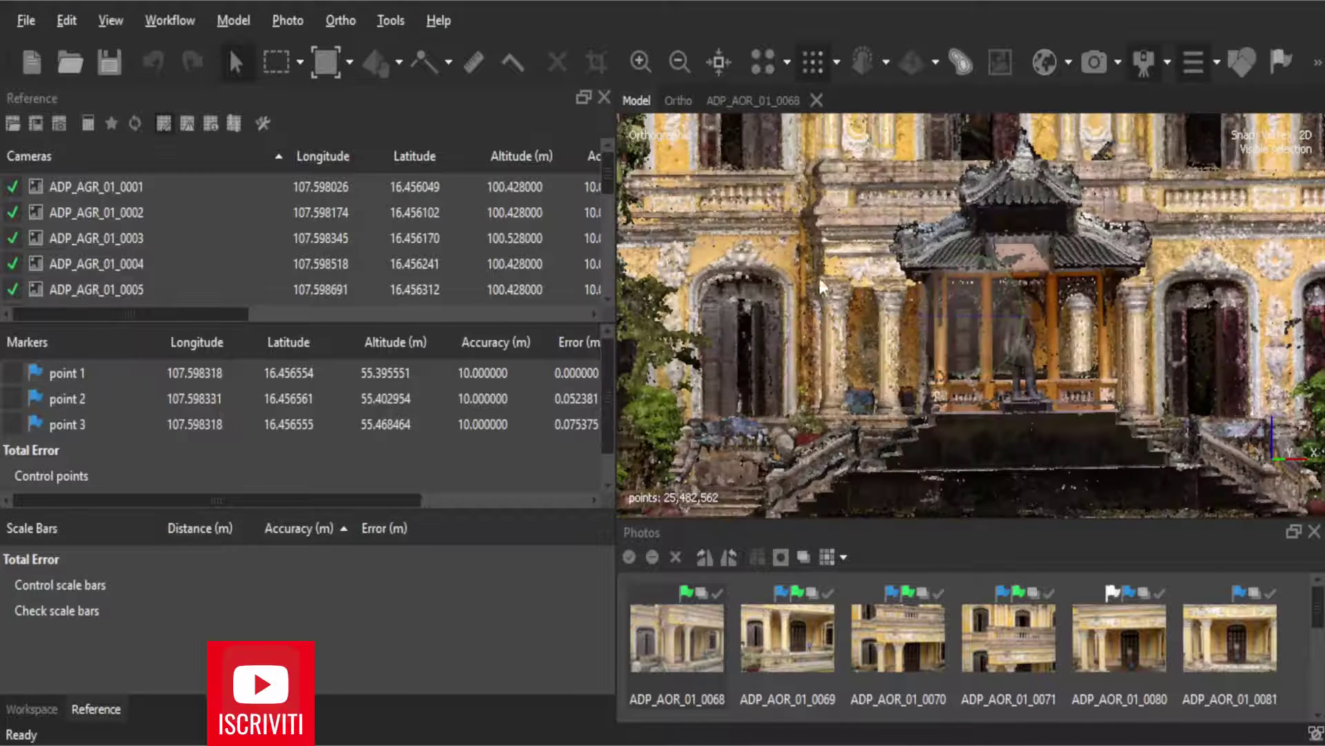
pyautogui.click(1280, 61)
pyautogui.scroll(2, 882, 246)
pyautogui.scroll(2, 877, 276)
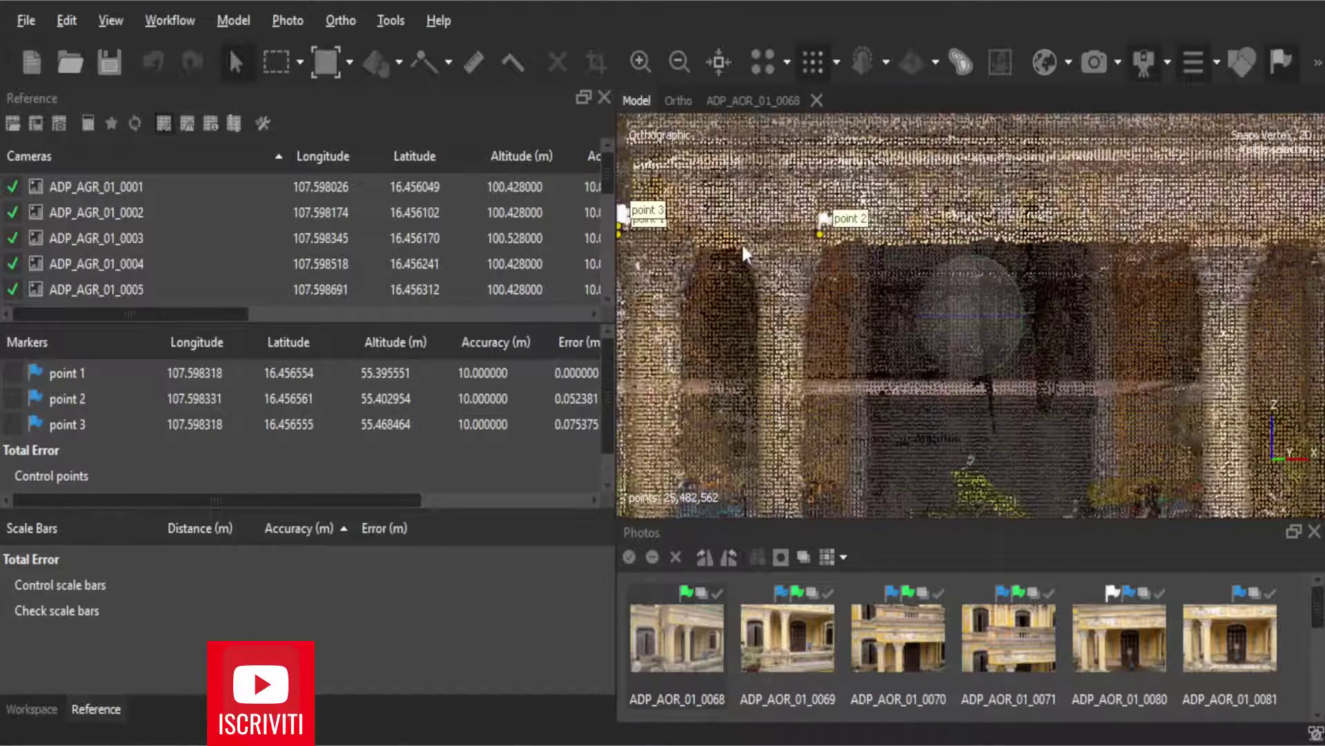
pyautogui.scroll(2, 873, 297)
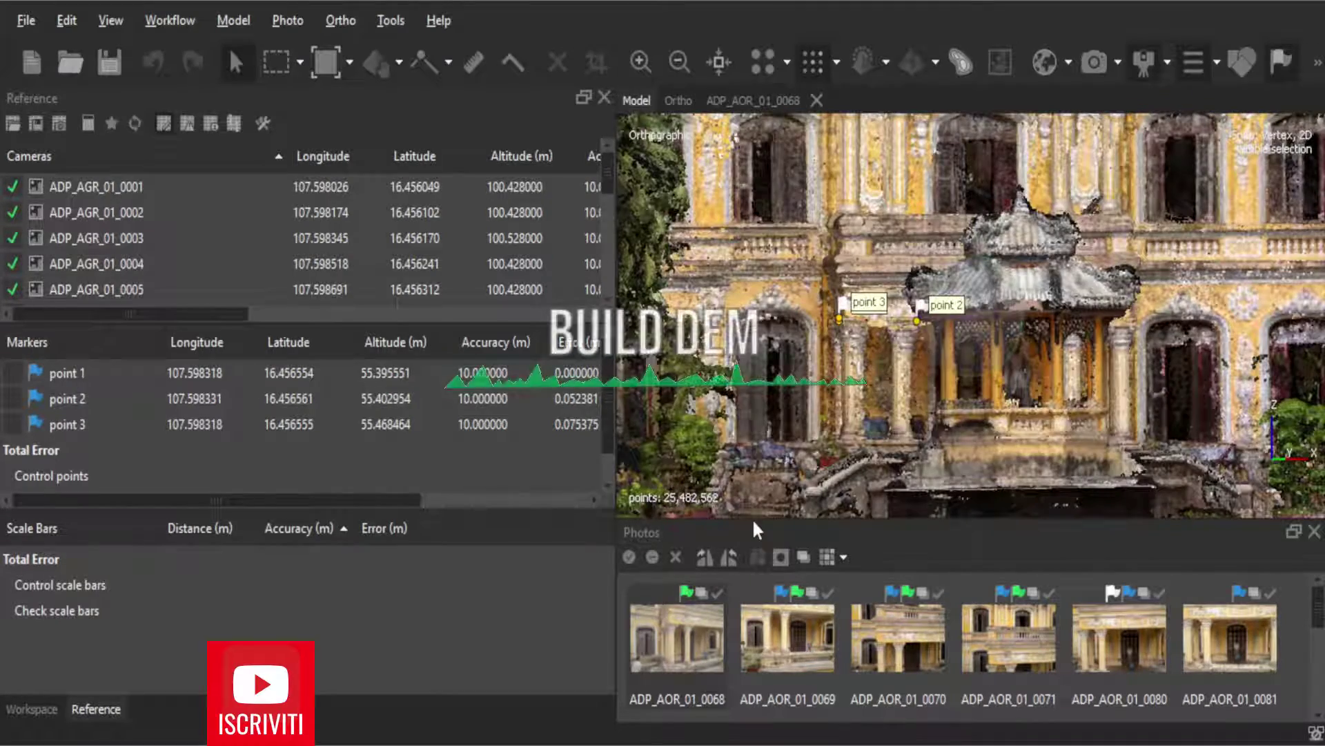
# - Run Build DEM with Planar type and Markers projection plane (point 1→point 2, point 1→point 3)
pyautogui.click(170, 21)
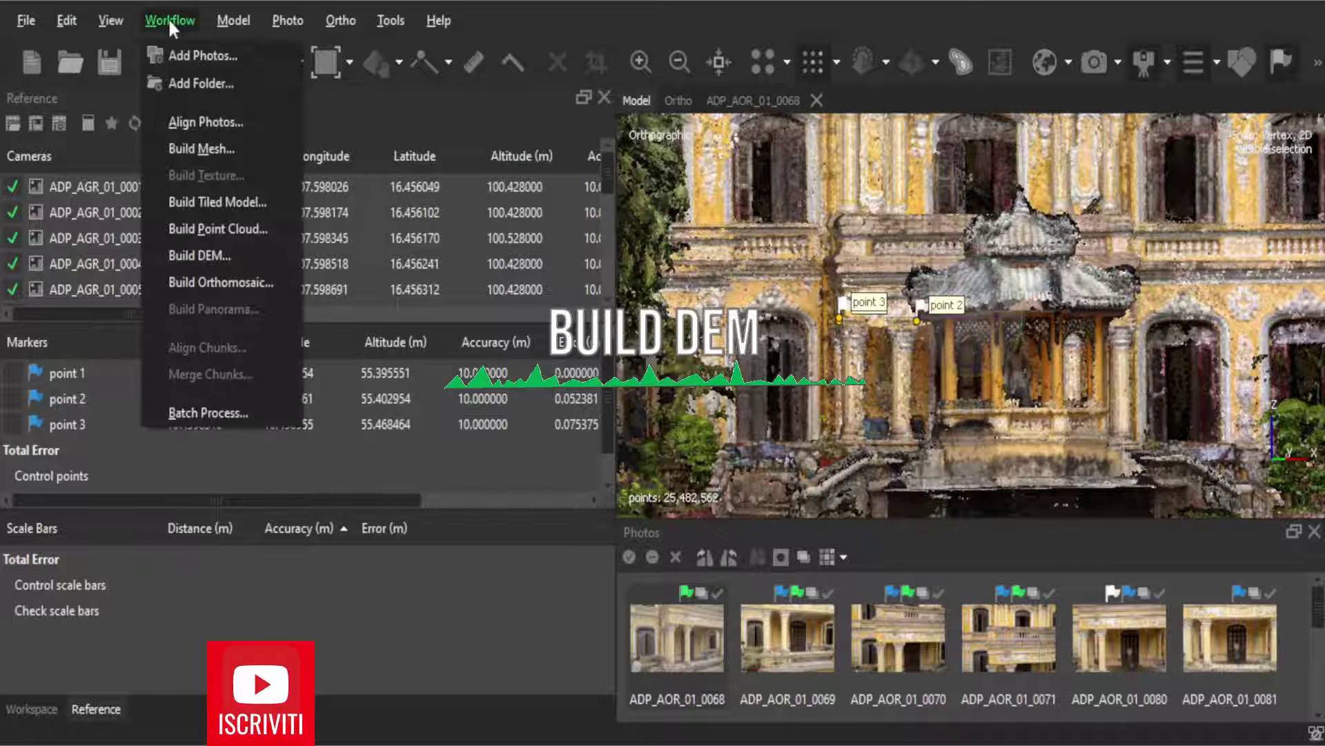
pyautogui.click(265, 249)
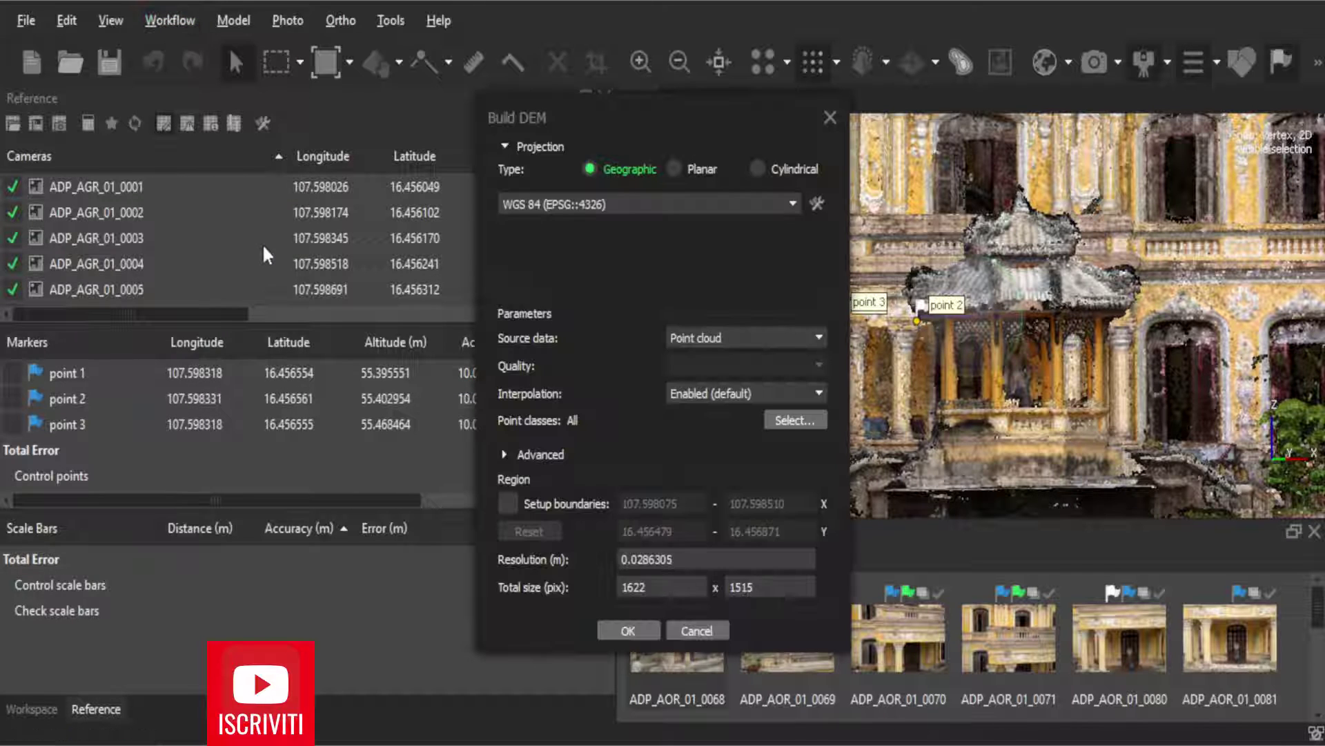
pyautogui.click(697, 168)
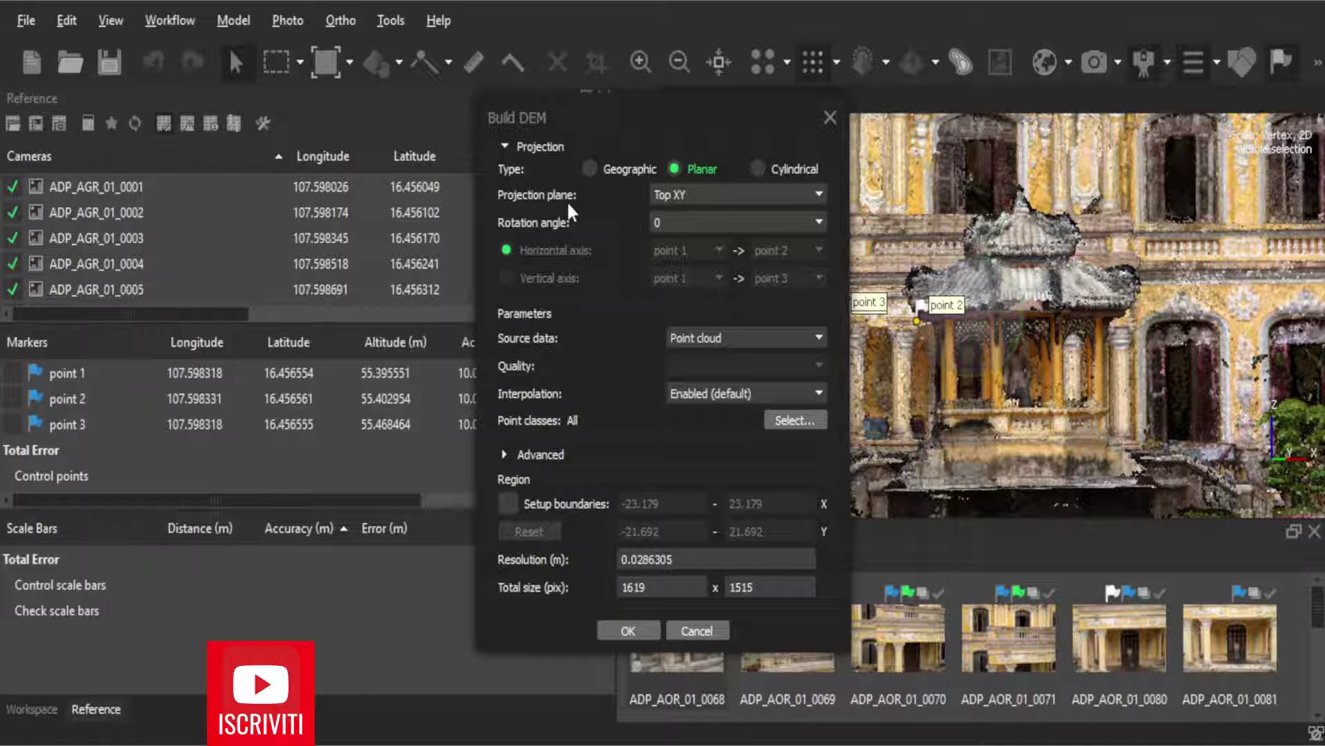
pyautogui.click(690, 194)
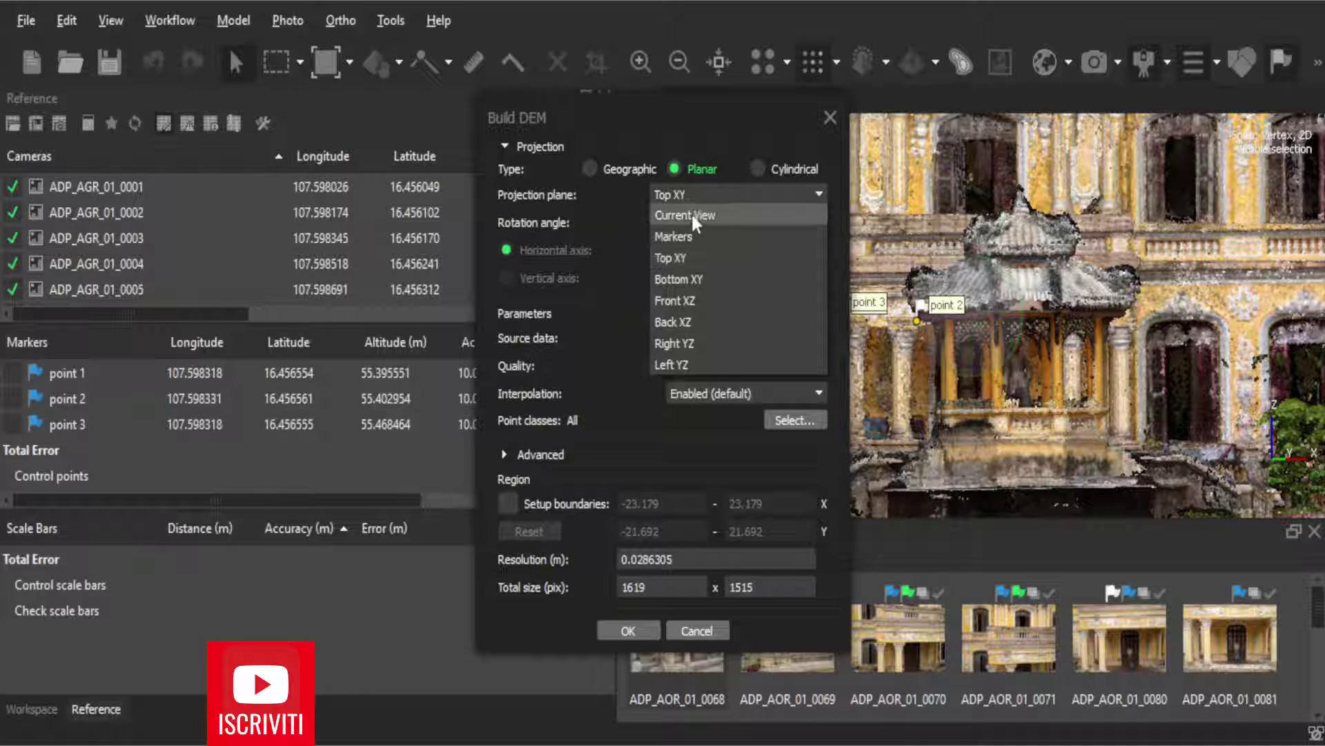
pyautogui.click(680, 241)
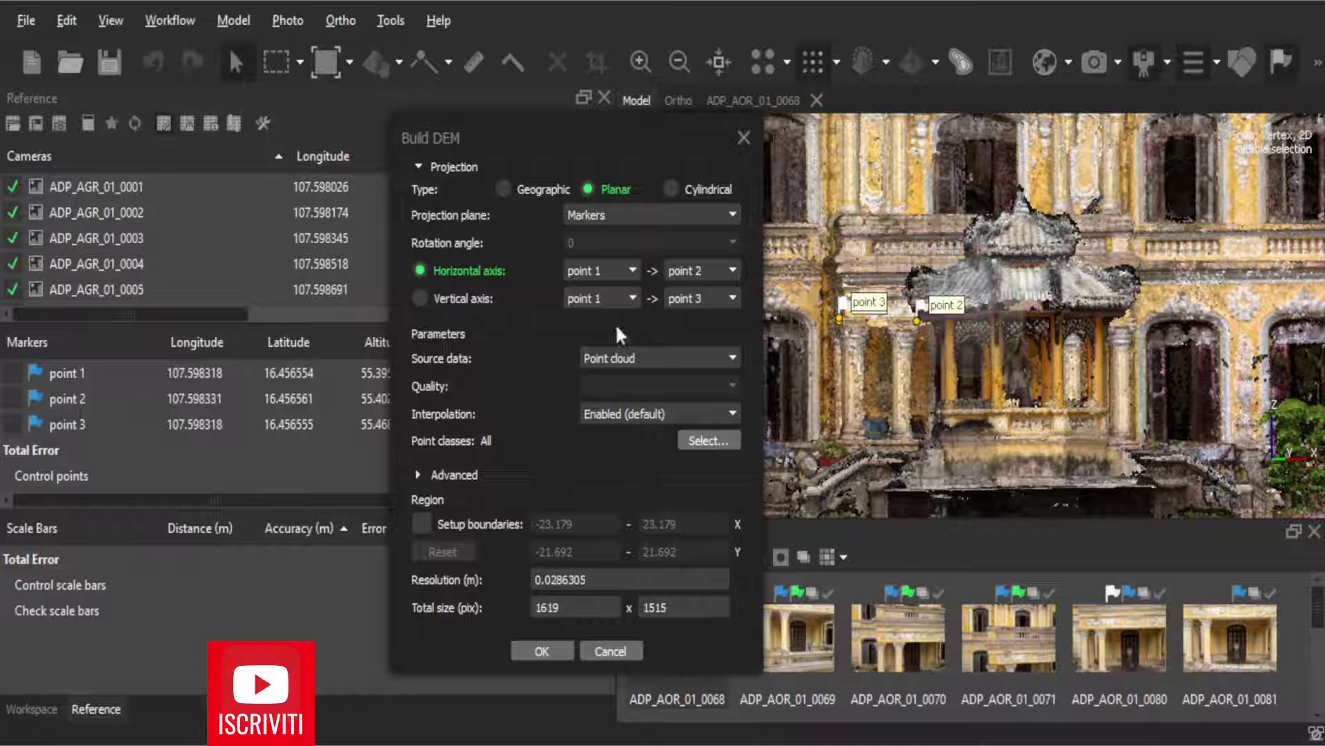
pyautogui.click(542, 651)
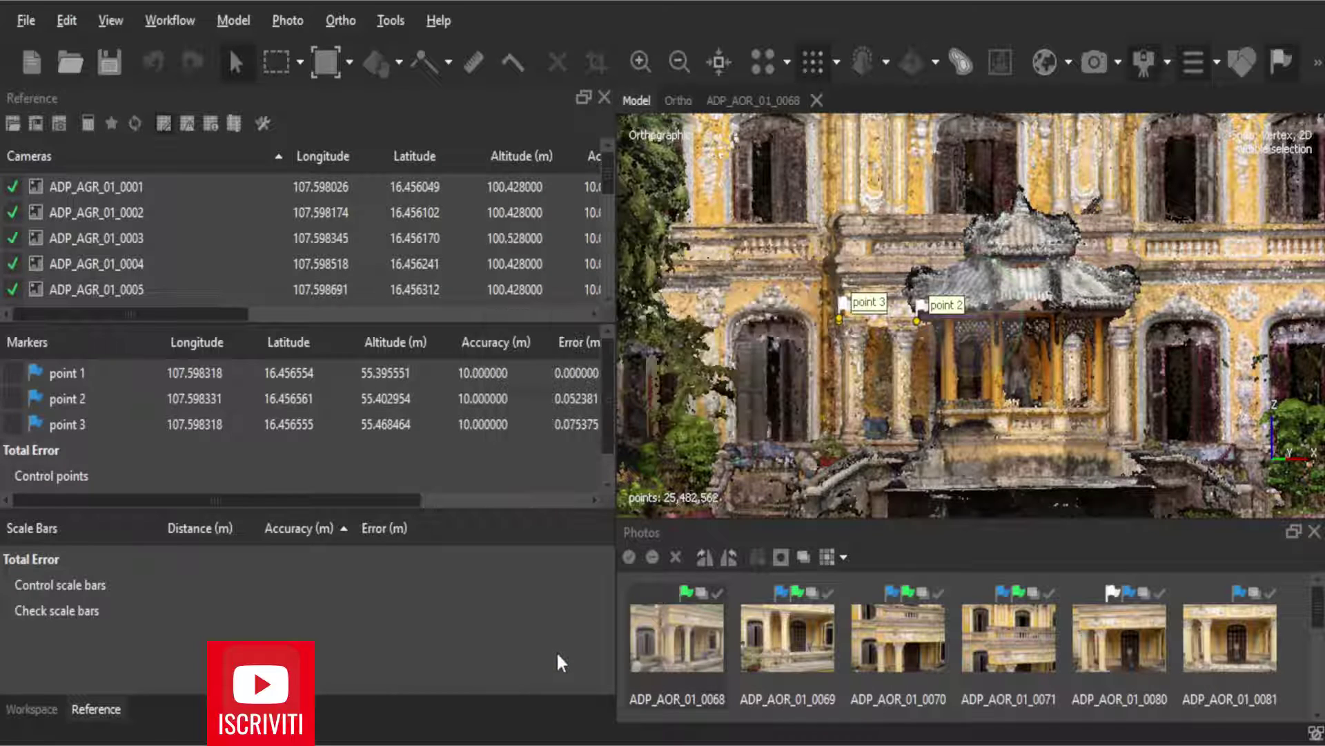
pyautogui.click(33, 709)
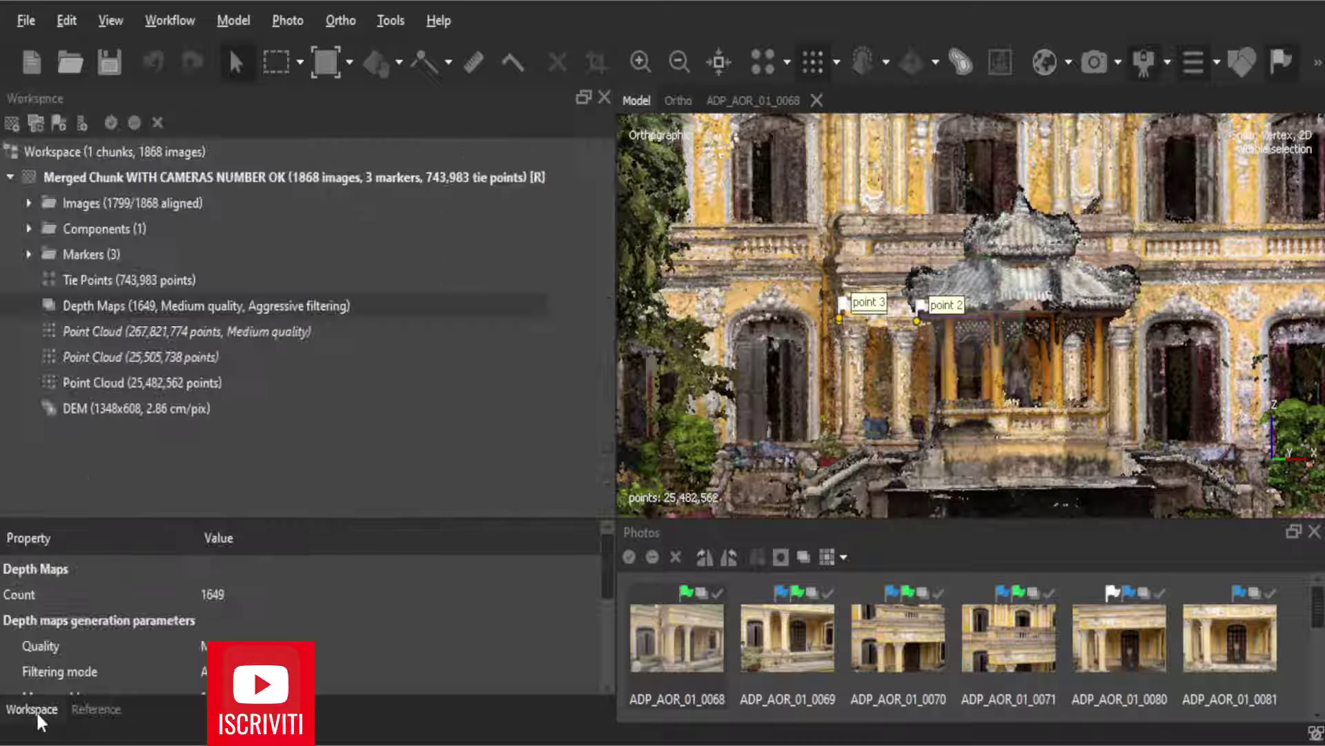
pyautogui.doubleClick(89, 405)
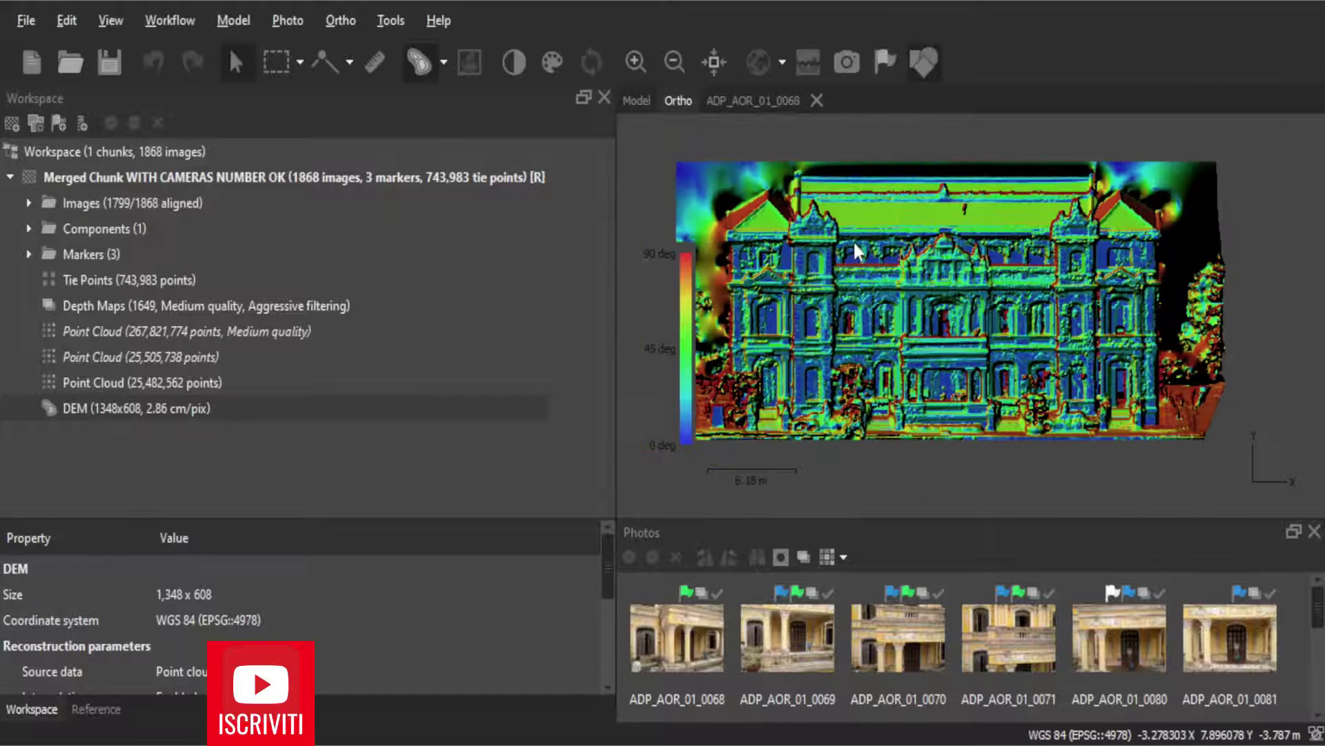
pyautogui.scroll(1, 899, 348)
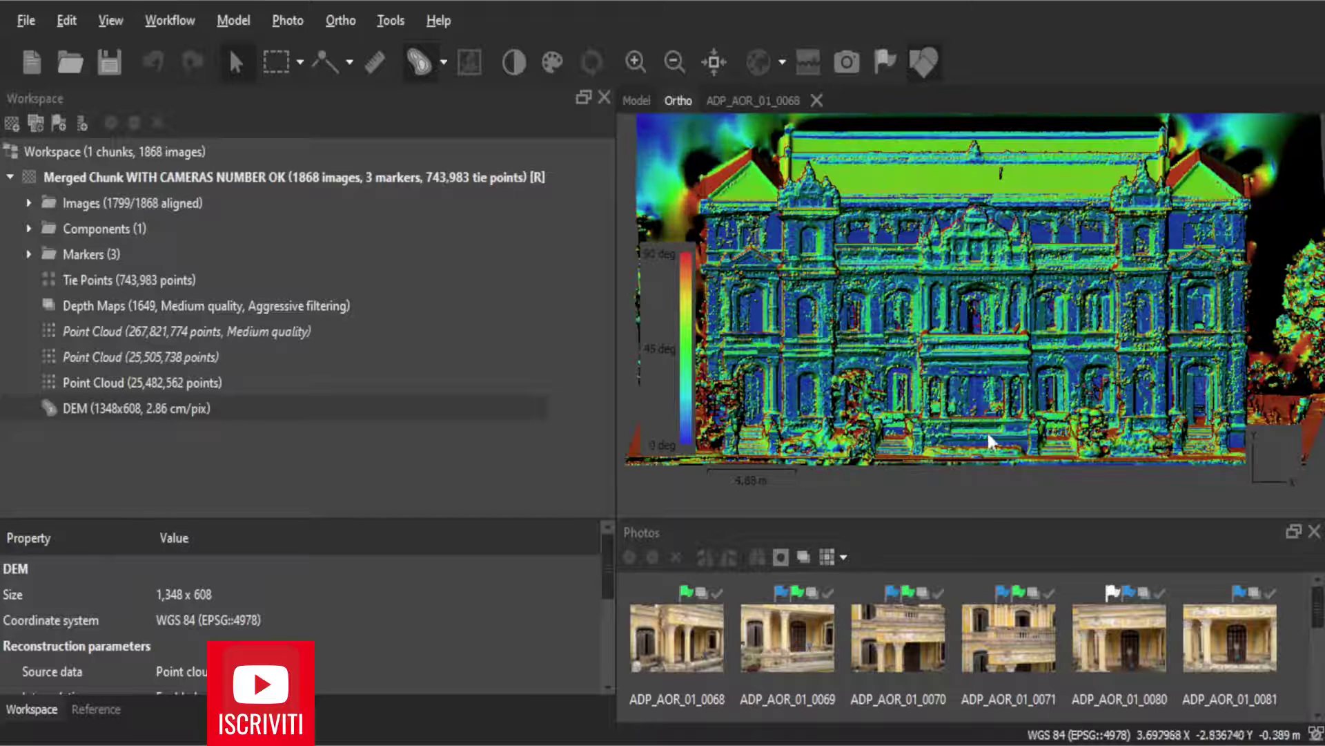
pyautogui.scroll(-1, 987, 434)
pyautogui.scroll(1, 987, 433)
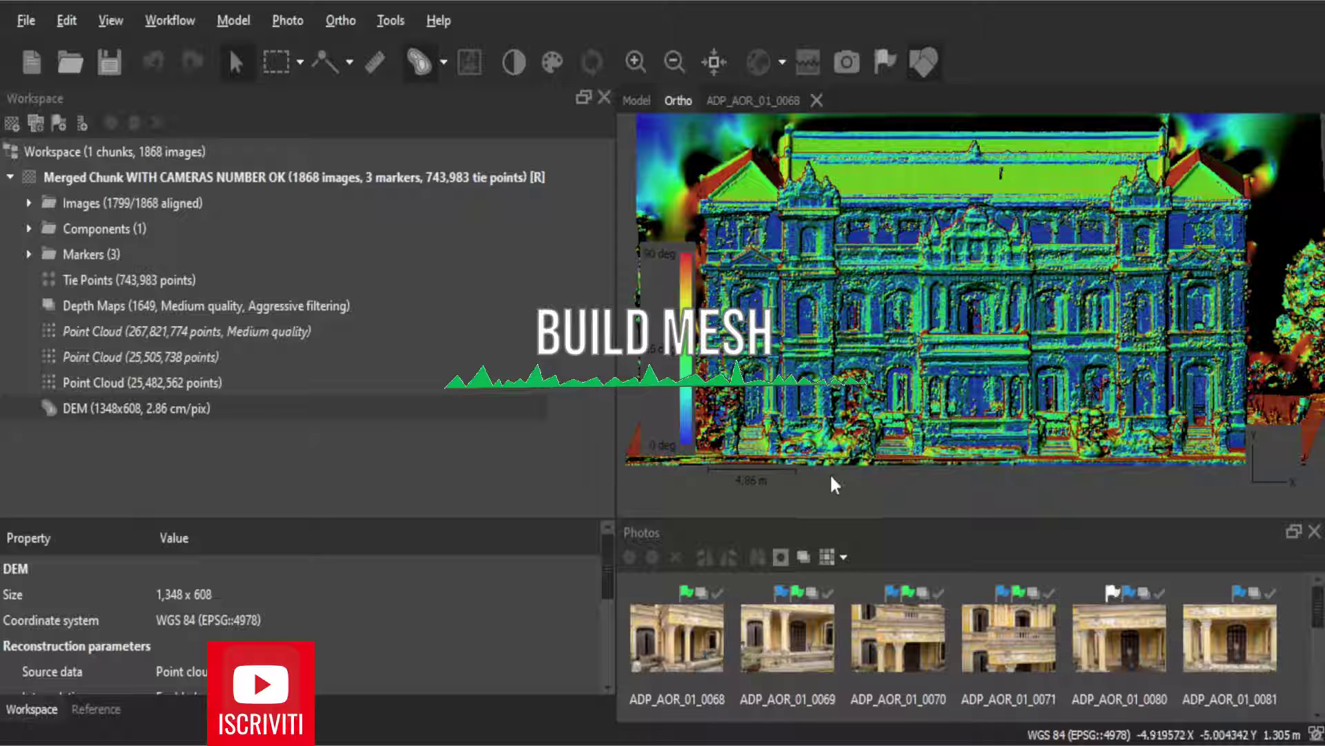
# - Build a mesh with DEM as source data and open the resulting 3D Model
pyautogui.click(184, 21)
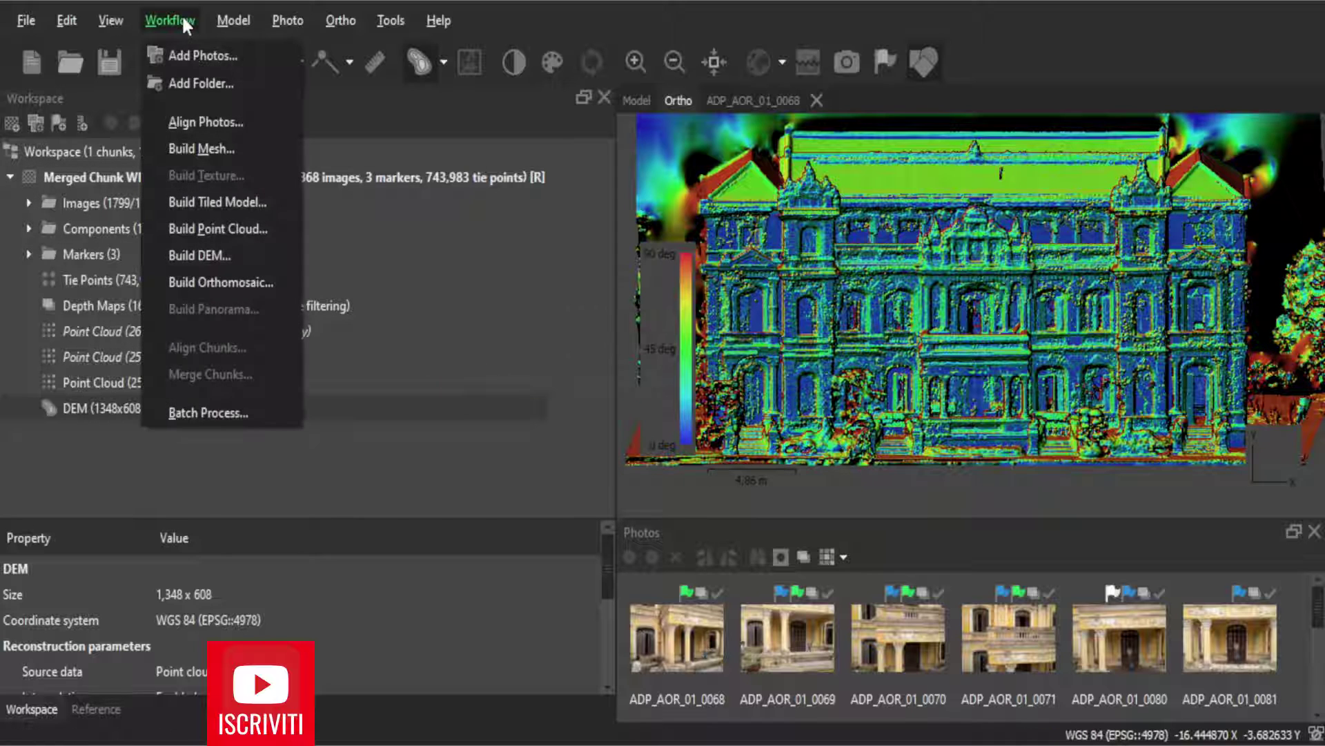
pyautogui.click(250, 156)
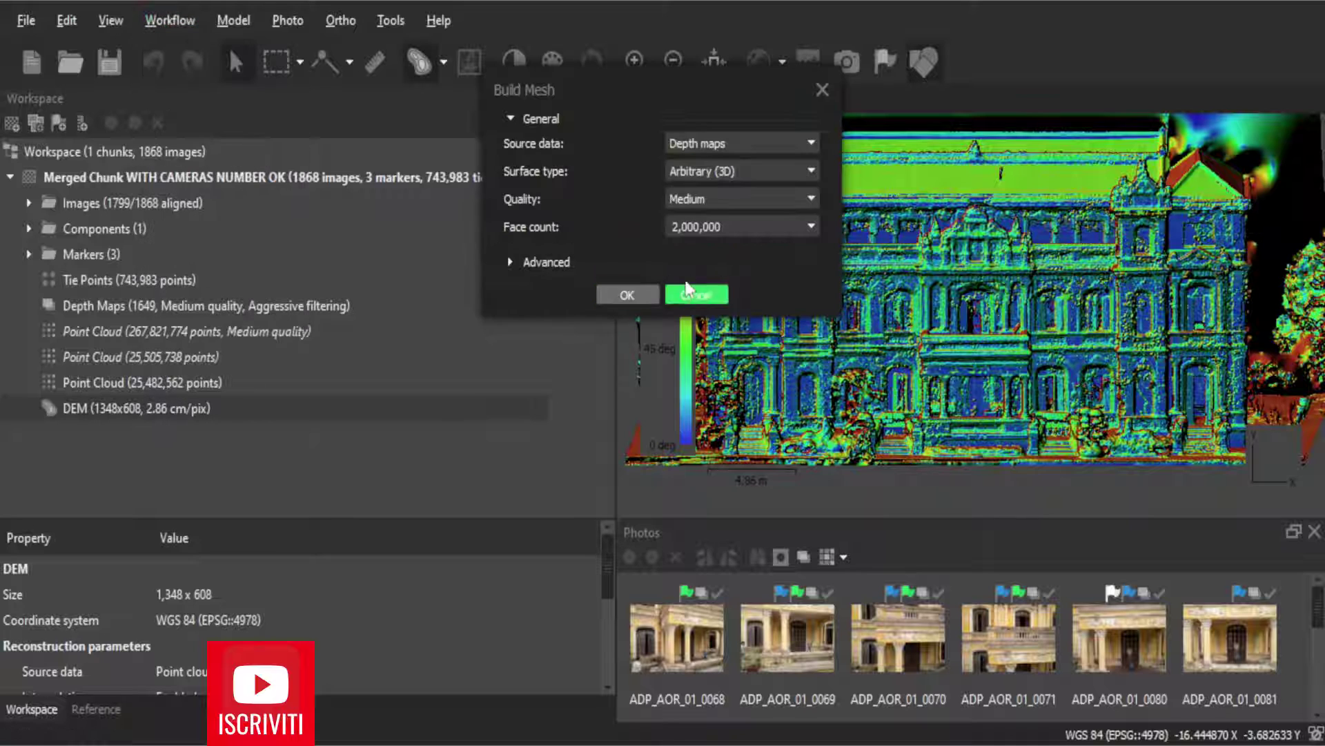
pyautogui.click(692, 147)
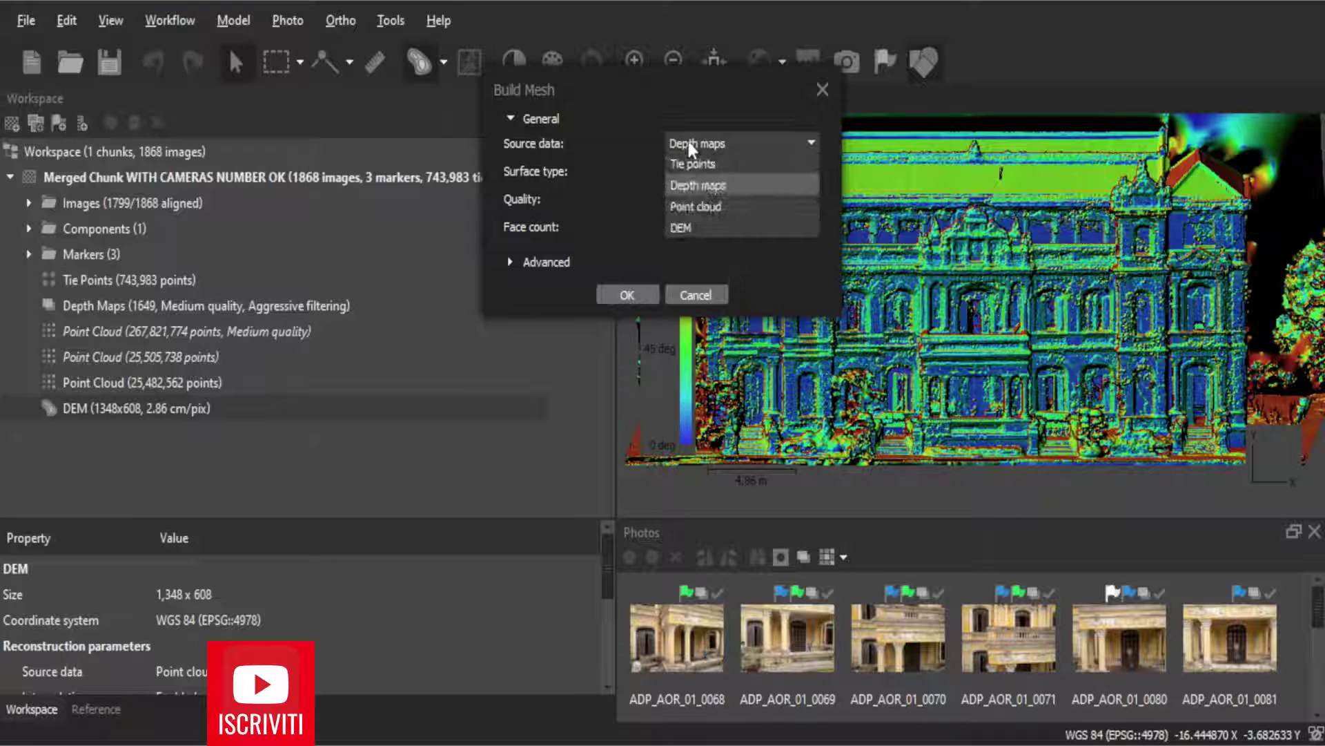
pyautogui.click(691, 225)
pyautogui.click(542, 263)
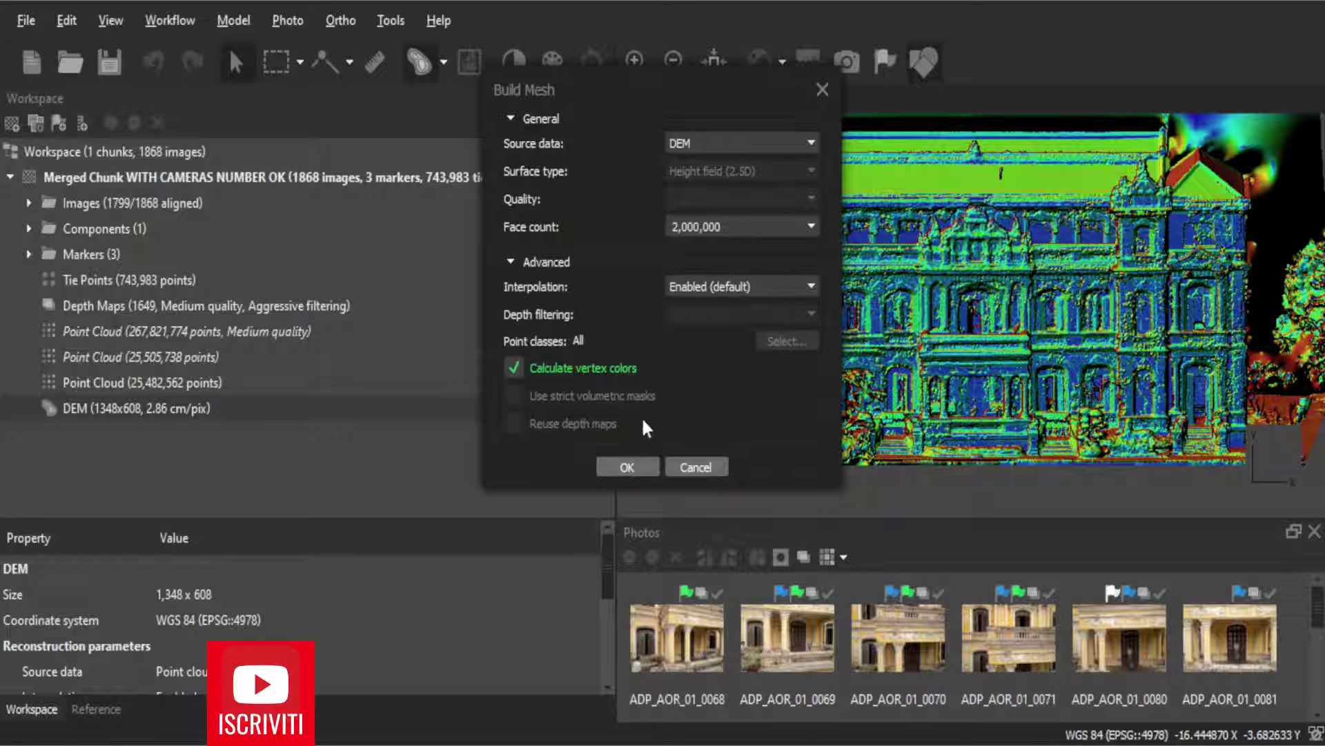
pyautogui.click(638, 466)
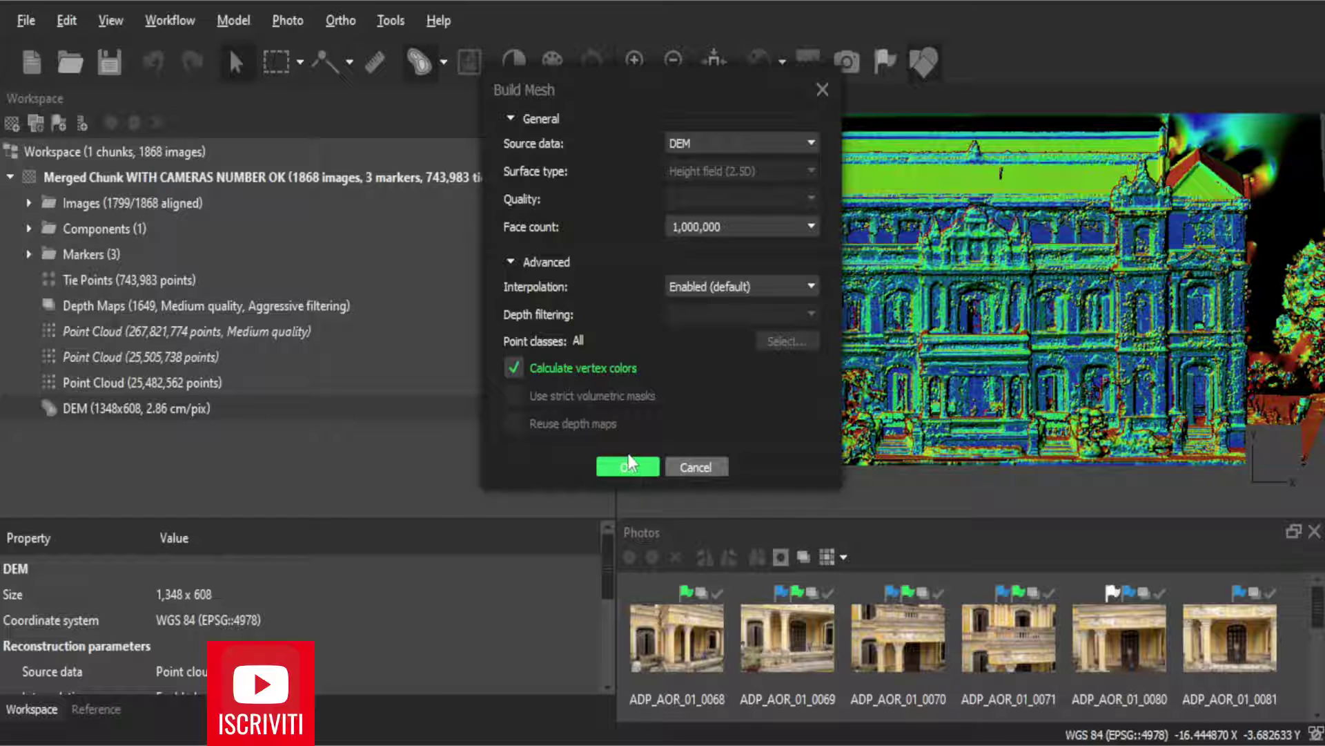
pyautogui.click(628, 461)
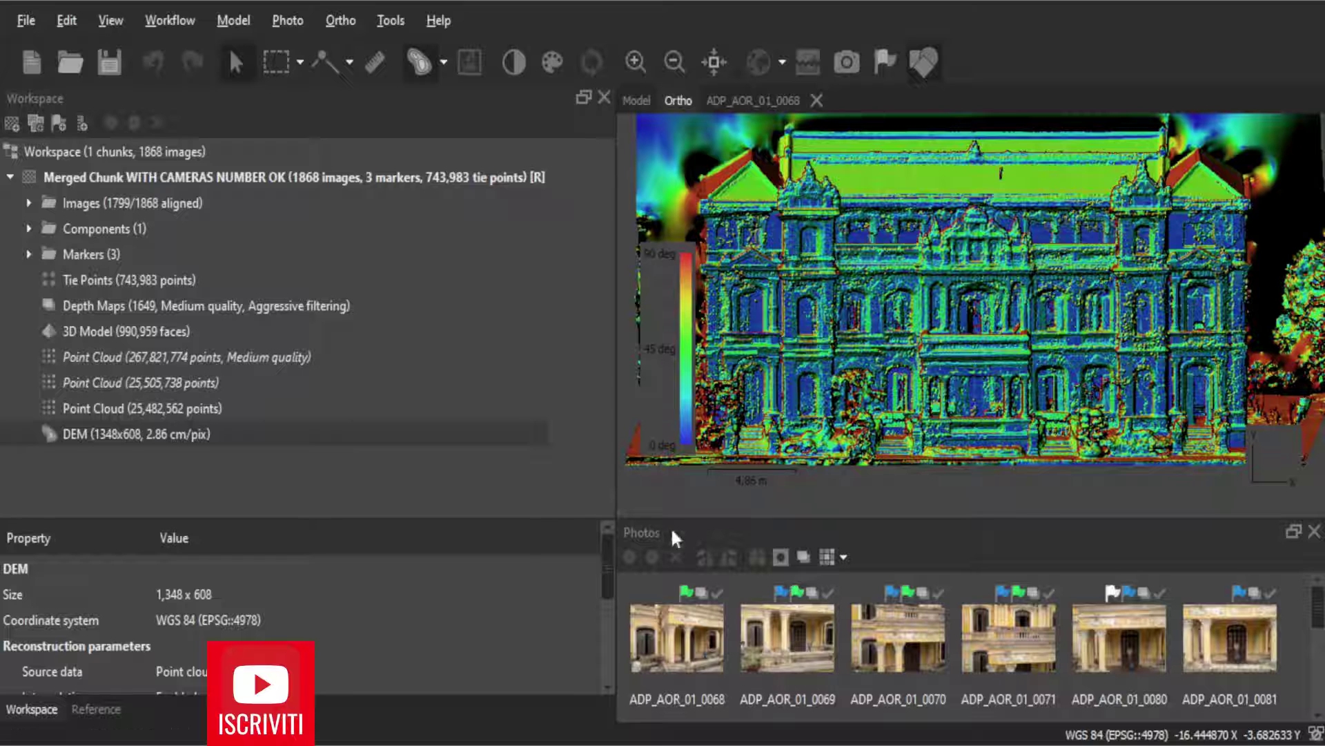
pyautogui.doubleClick(147, 333)
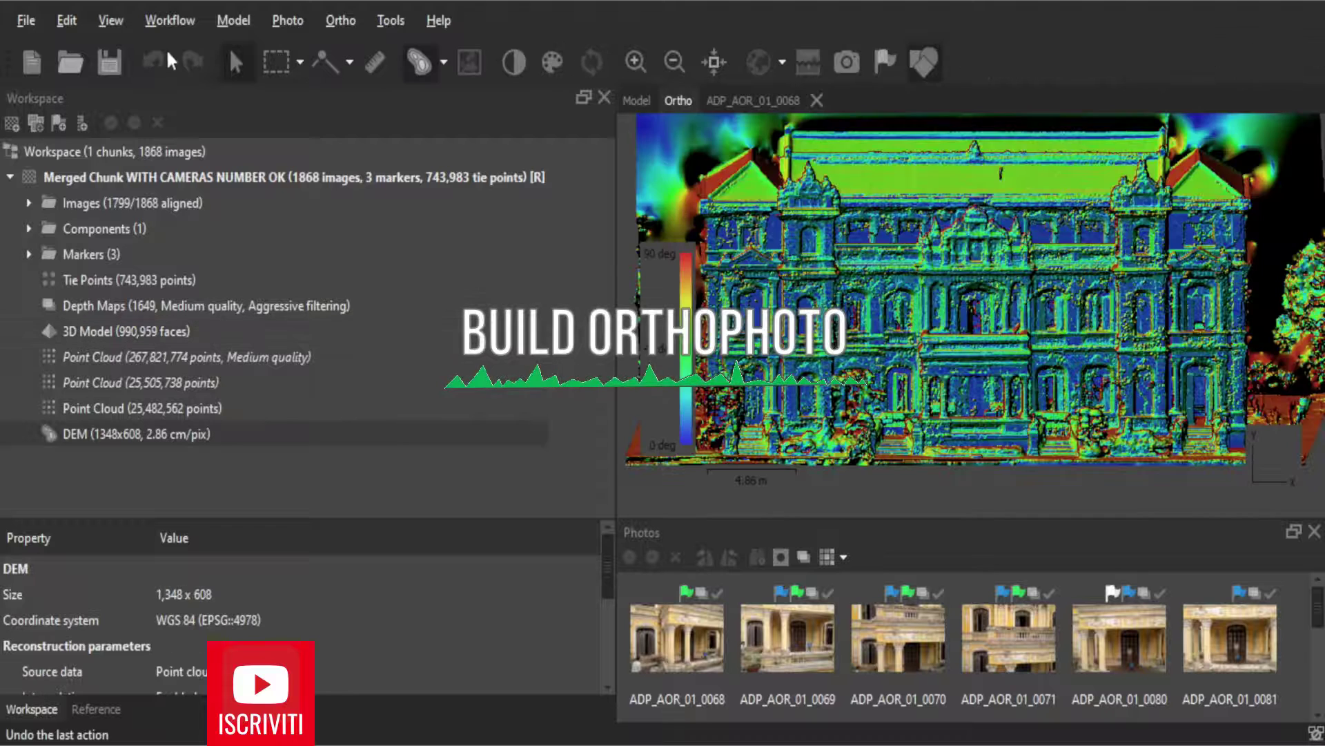
# - Build the orthomosaic with Mesh surface, Planar type and Markers projection plane
pyautogui.click(168, 20)
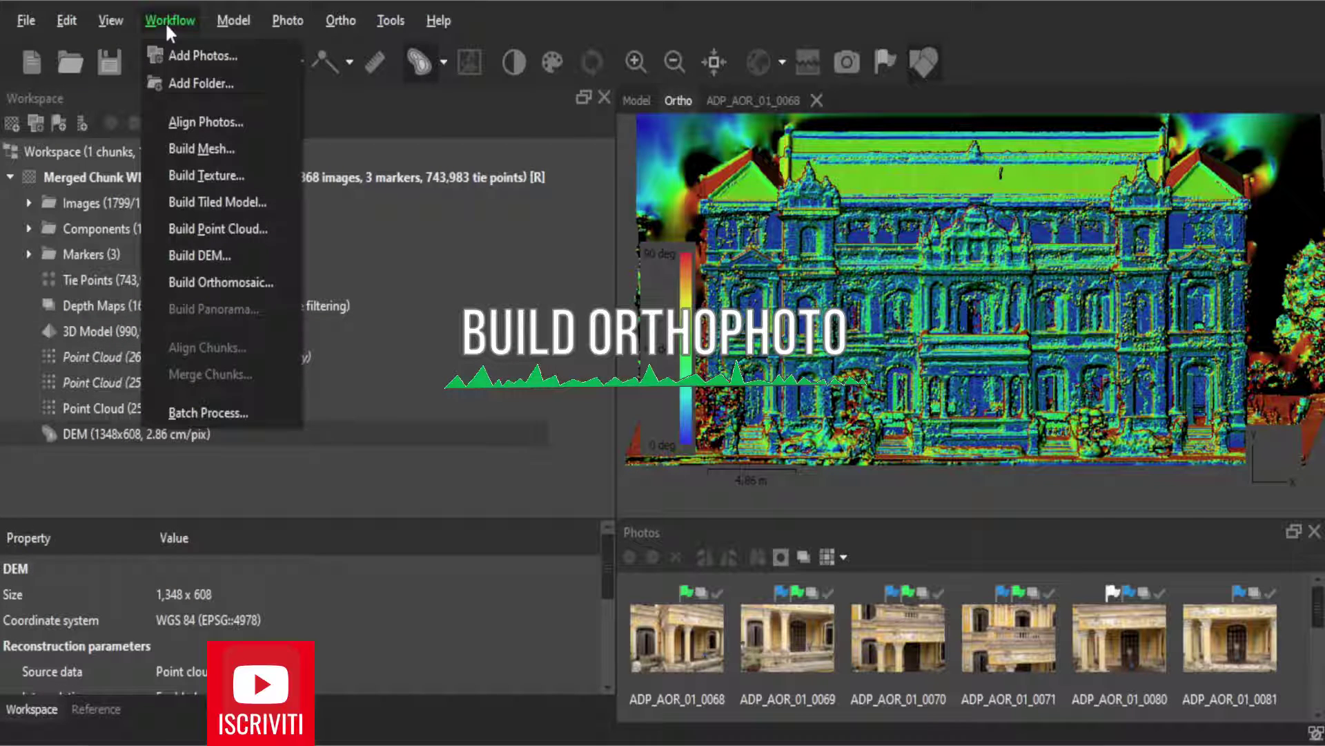
pyautogui.click(217, 280)
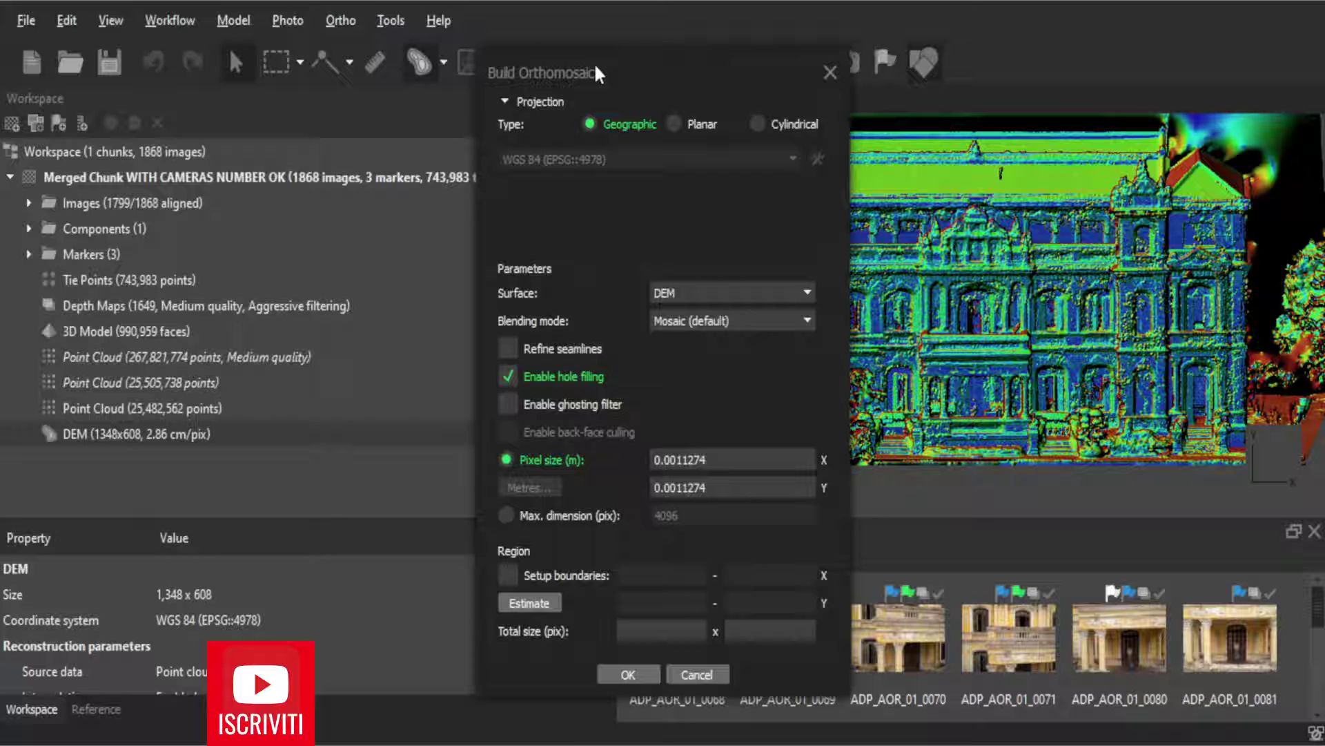
pyautogui.moveTo(596, 73); pyautogui.dragTo(415, 2)
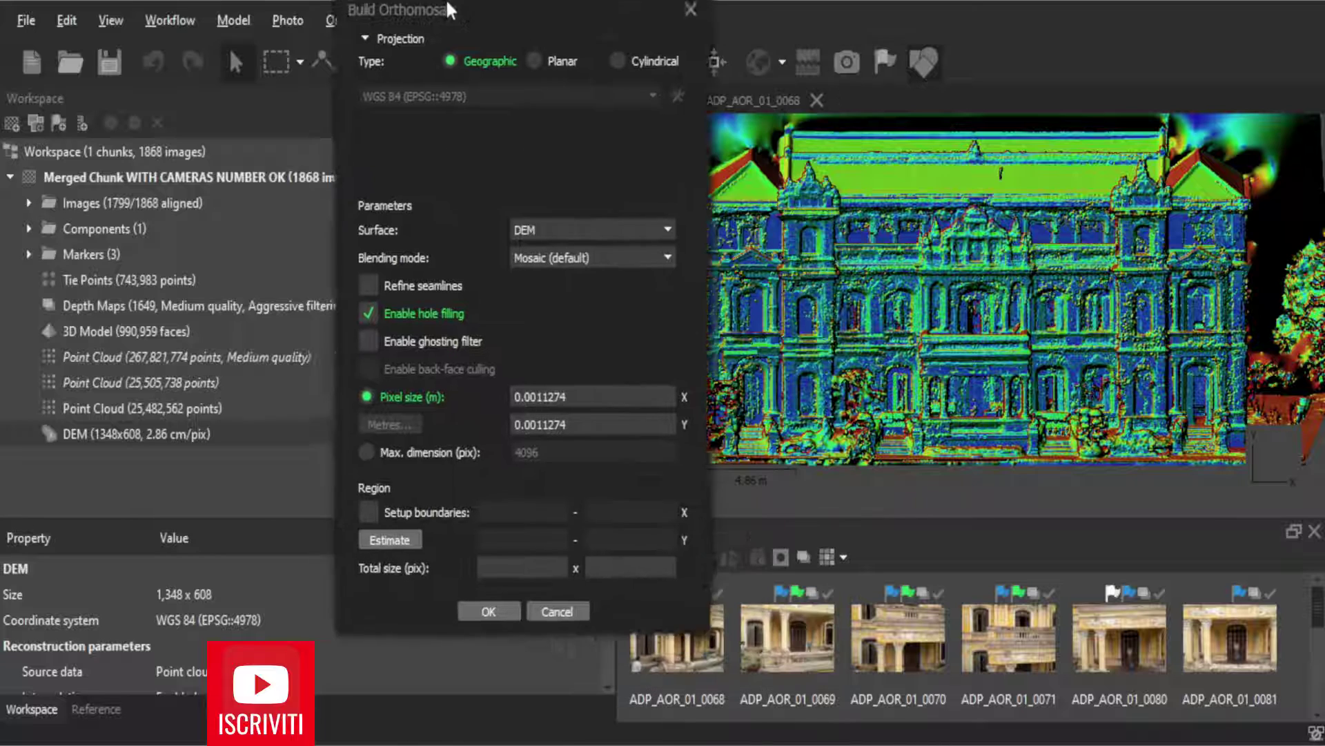
pyautogui.click(551, 221)
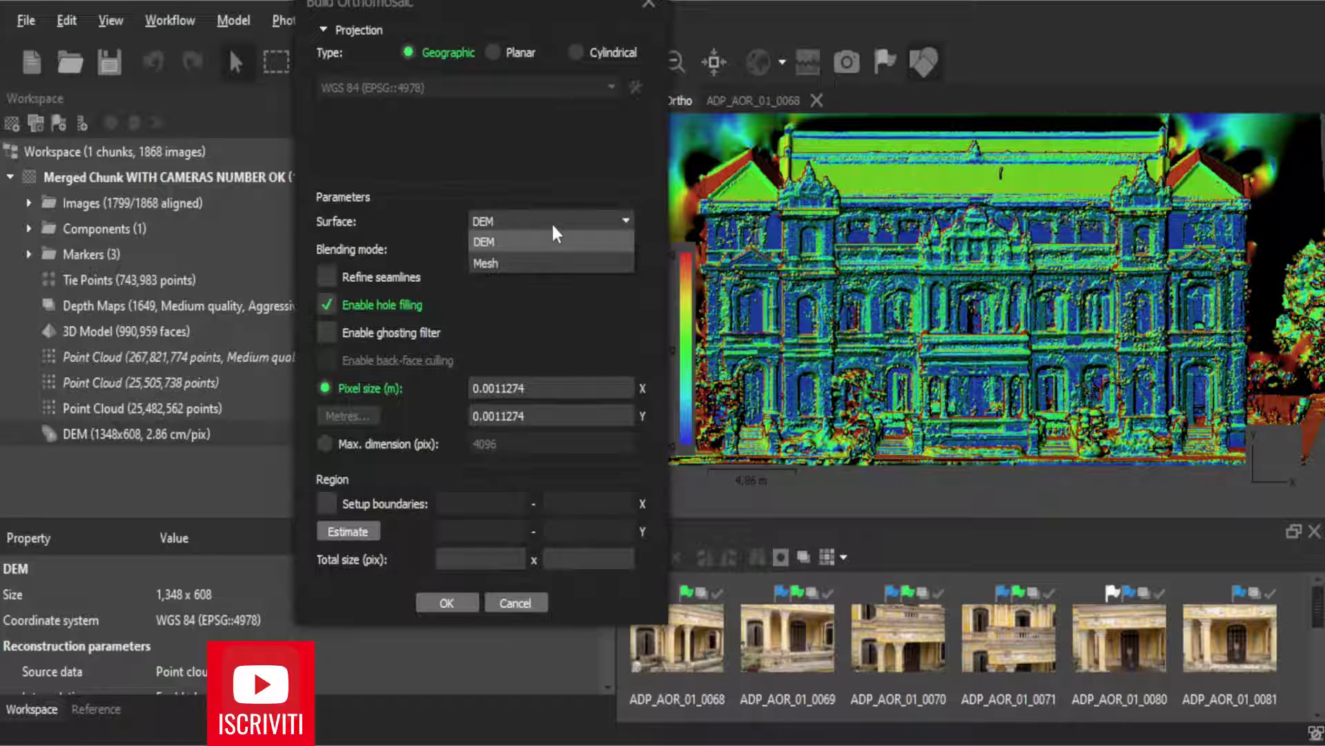
pyautogui.click(549, 254)
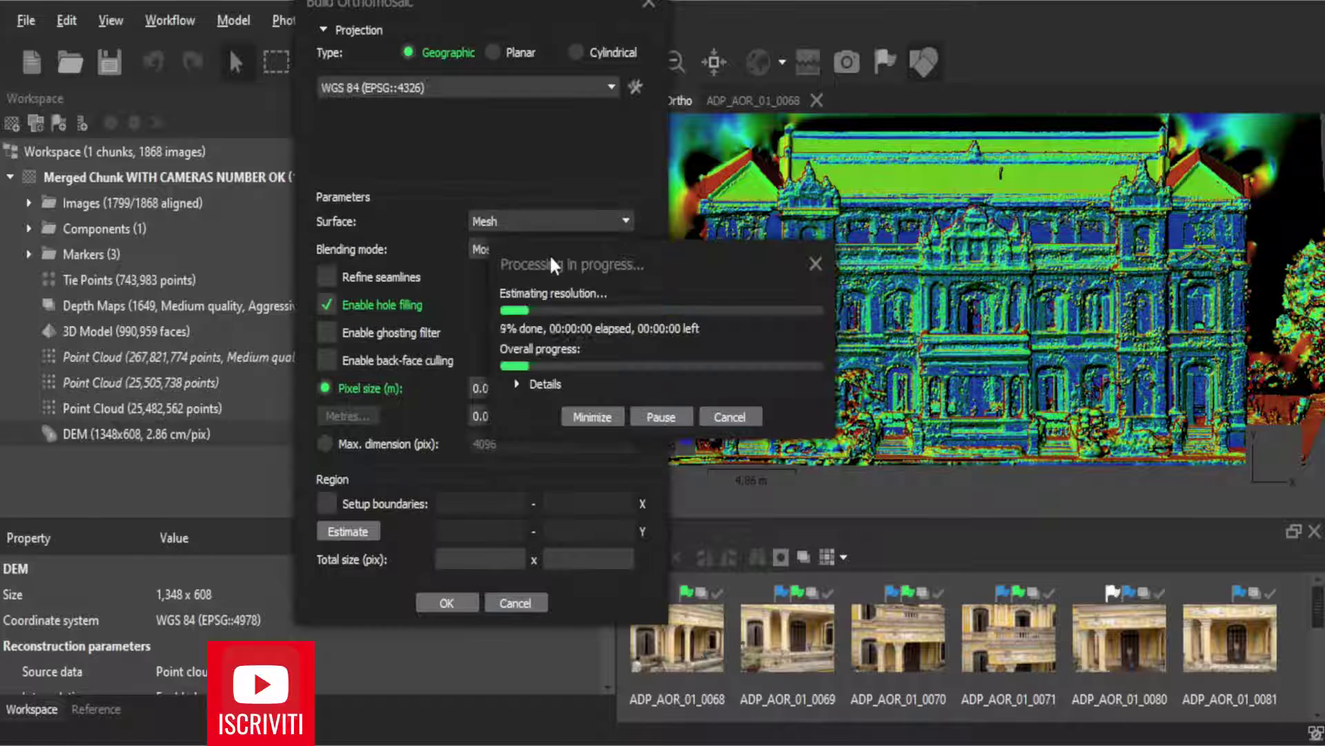
pyautogui.click(492, 55)
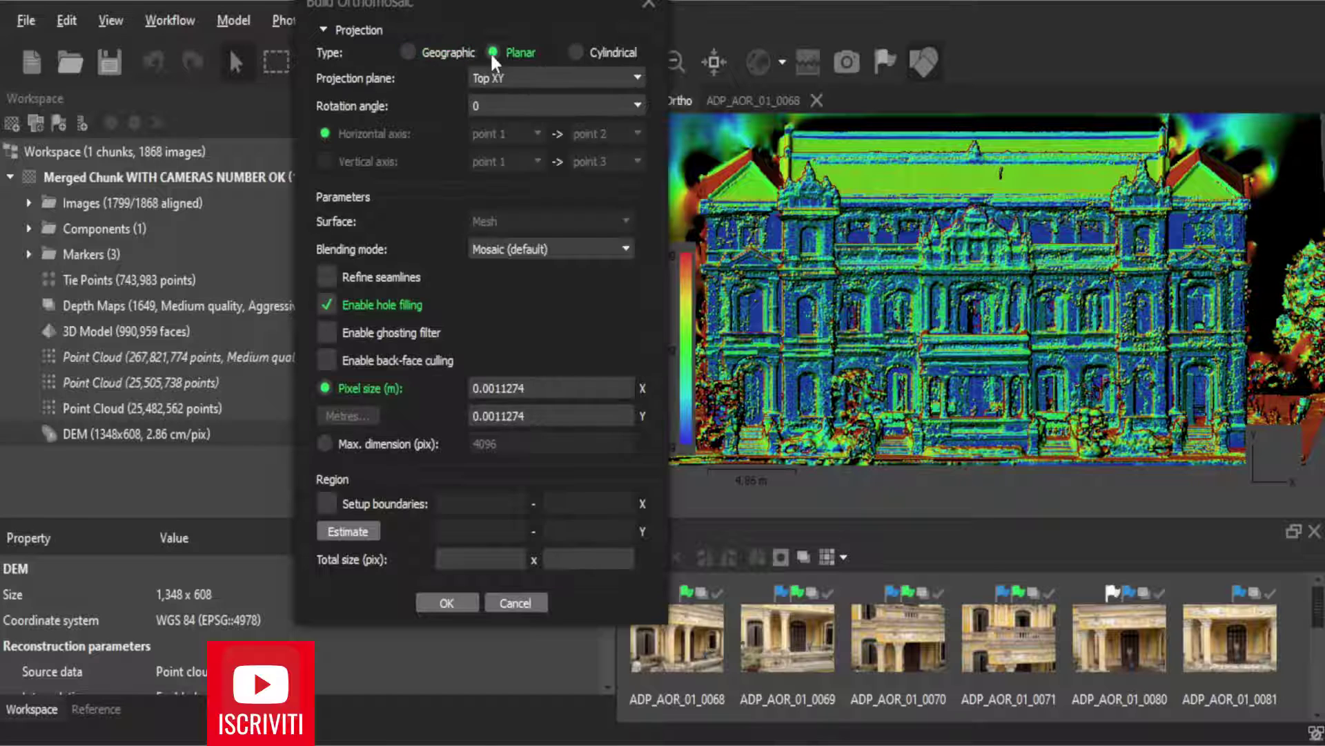
pyautogui.click(479, 77)
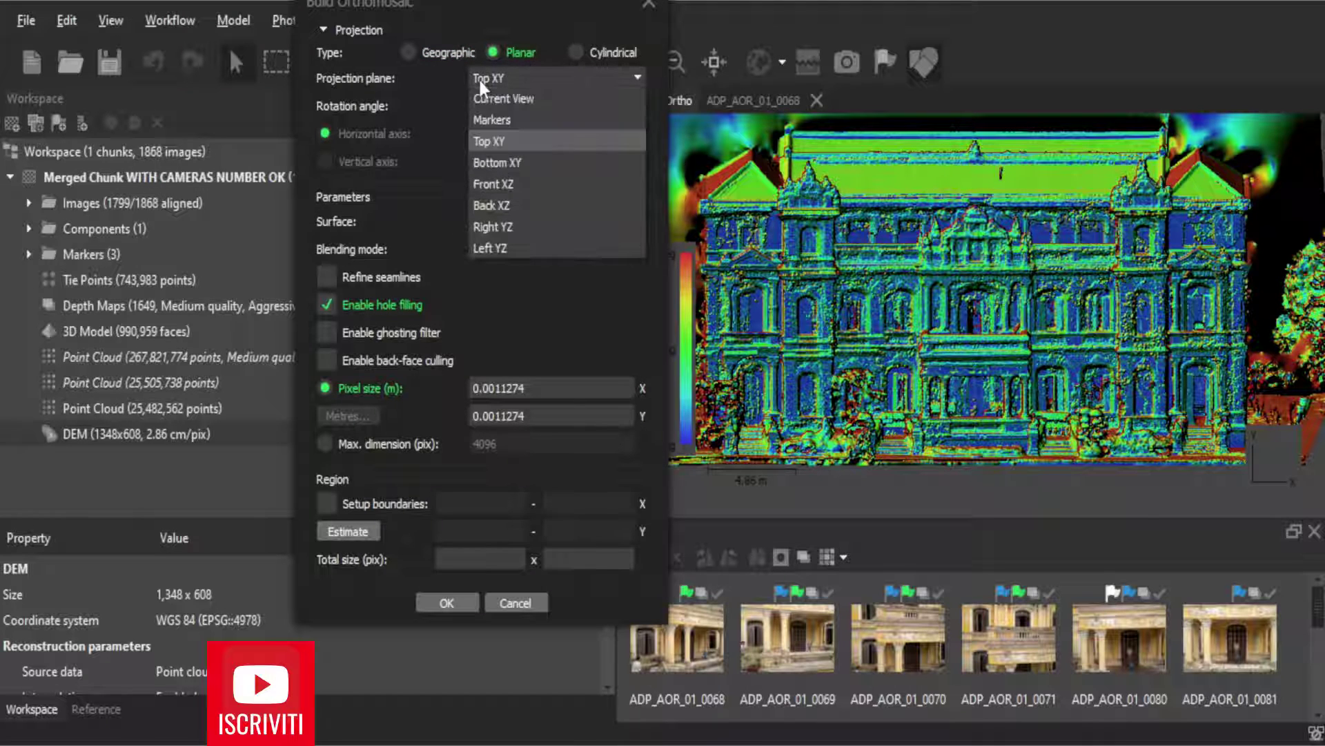
pyautogui.click(492, 121)
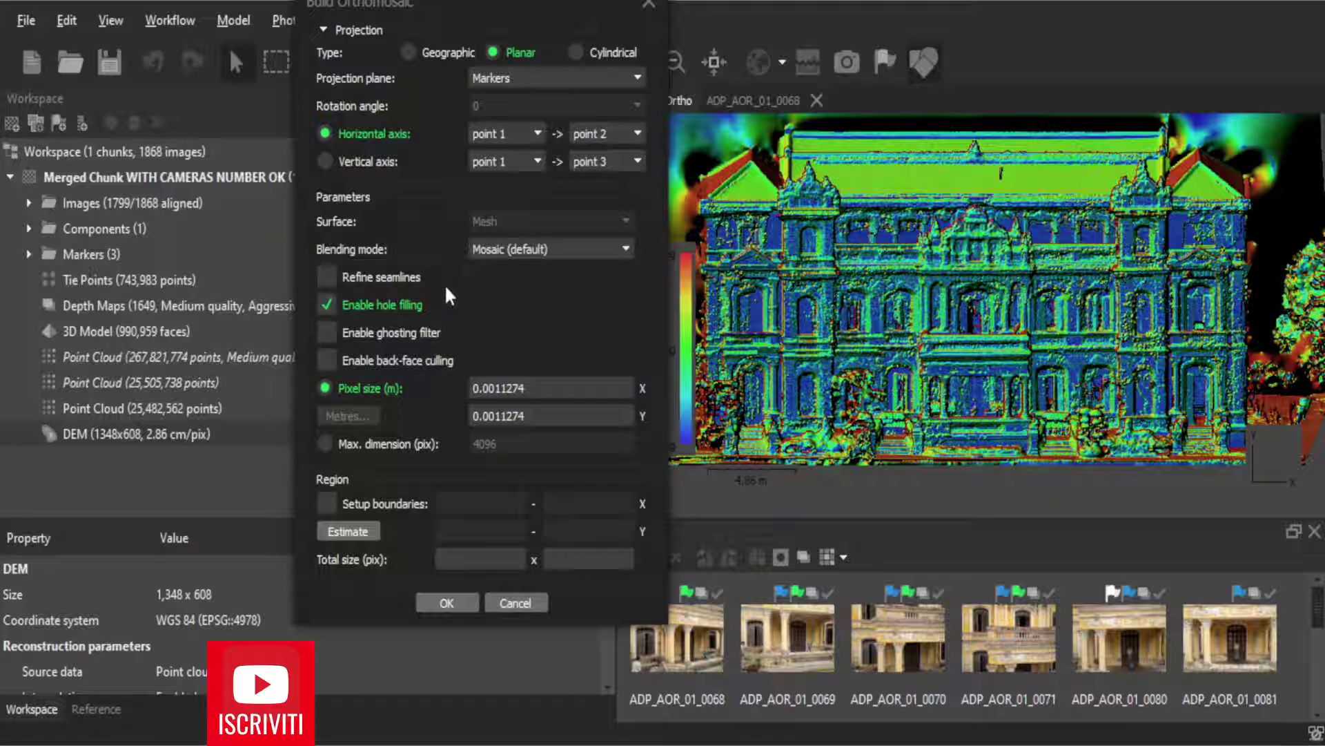
pyautogui.click(448, 603)
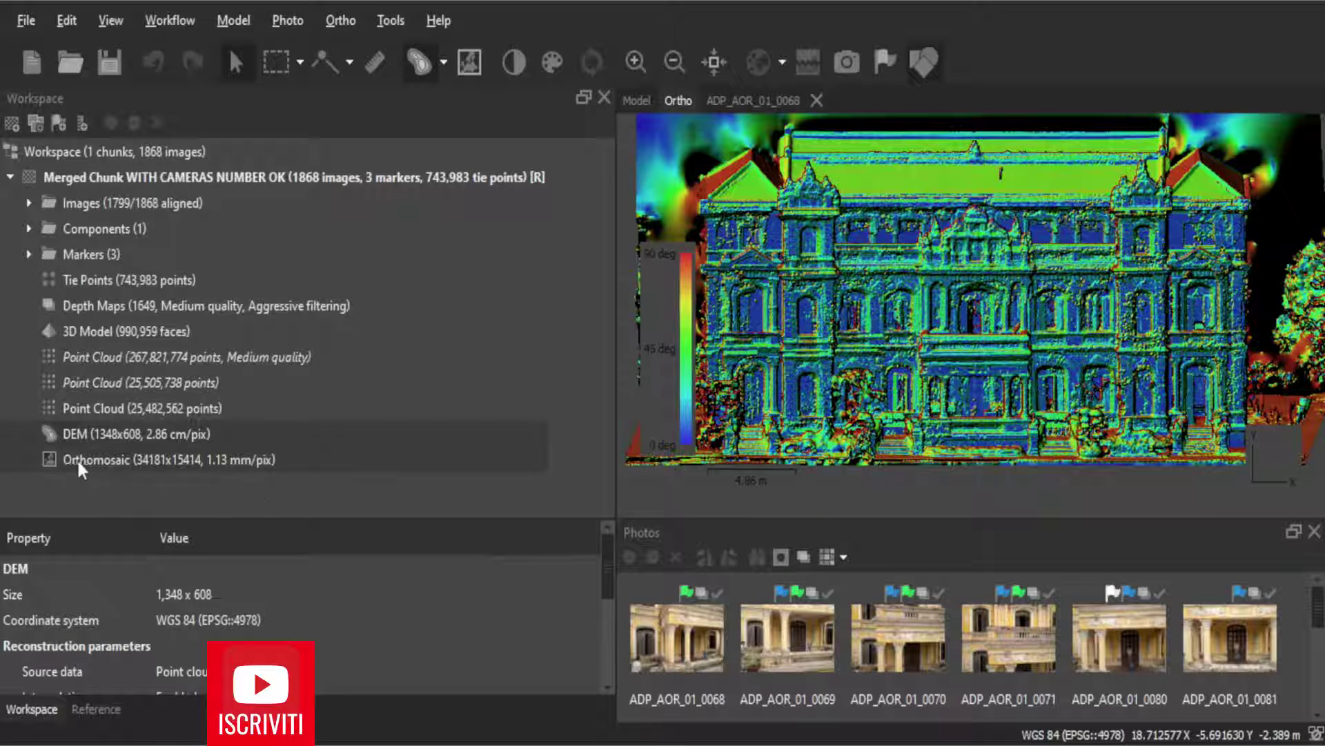
# - Show the ORTOMOSAIC DA 3D MODEL orthomosaic in a widened Ortho view and zoom into the facade
pyautogui.doubleClick(109, 461)
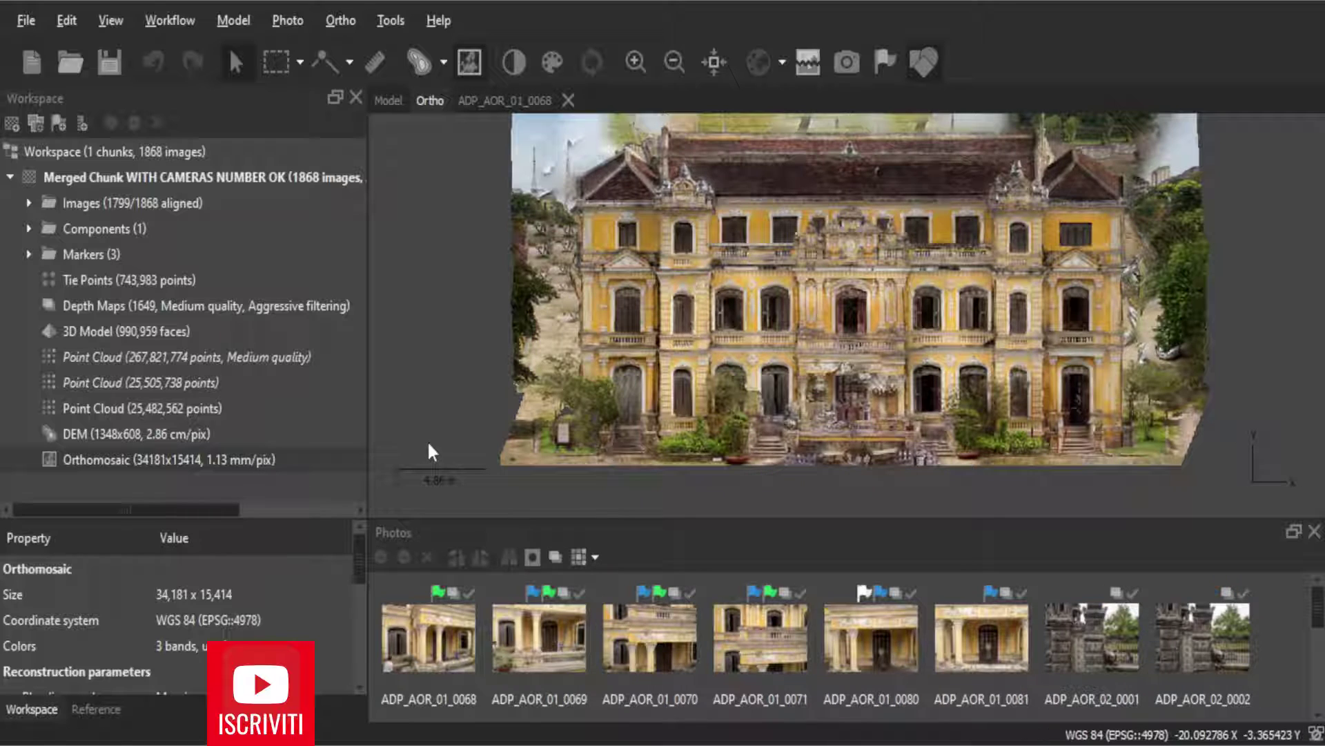
pyautogui.moveTo(617, 484); pyautogui.dragTo(368, 483)
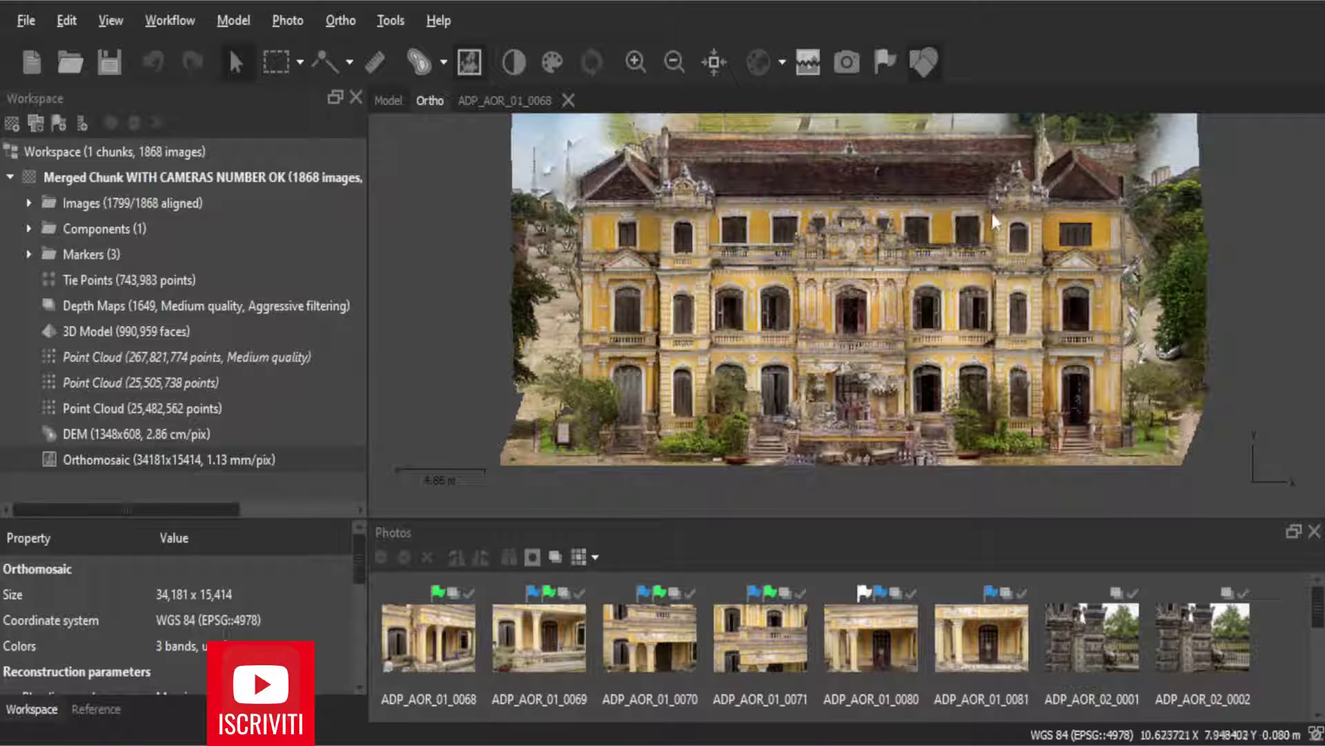
pyautogui.scroll(1, 992, 213)
pyautogui.scroll(-1, 805, 465)
pyautogui.scroll(1, 805, 464)
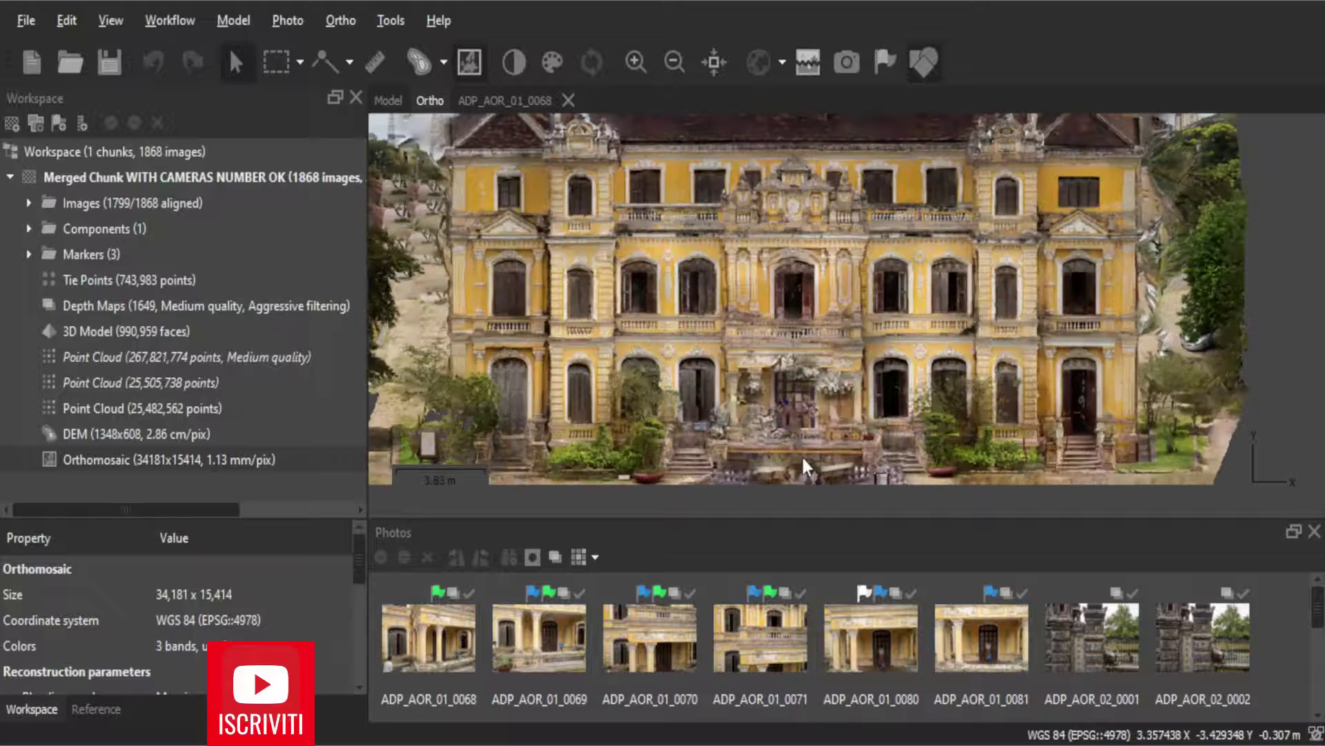
pyautogui.scroll(1, 798, 455)
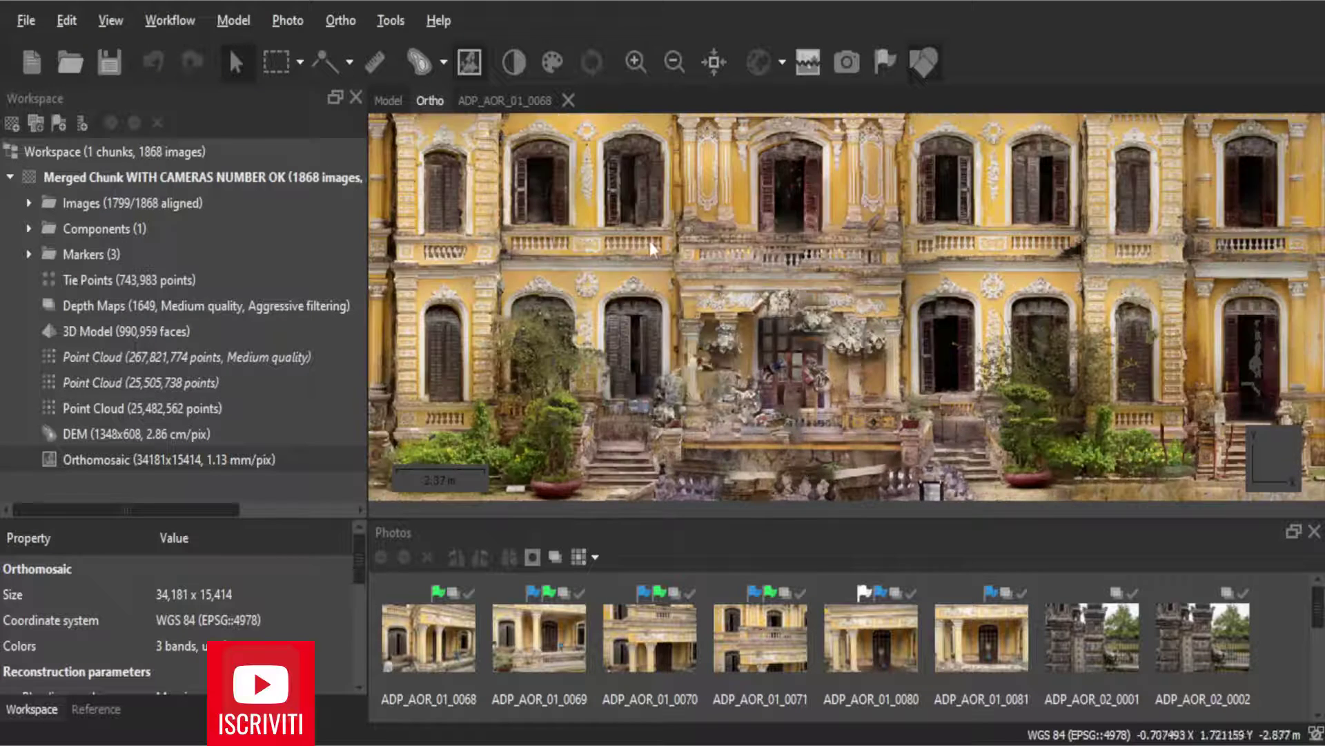
pyautogui.scroll(1, 698, 395)
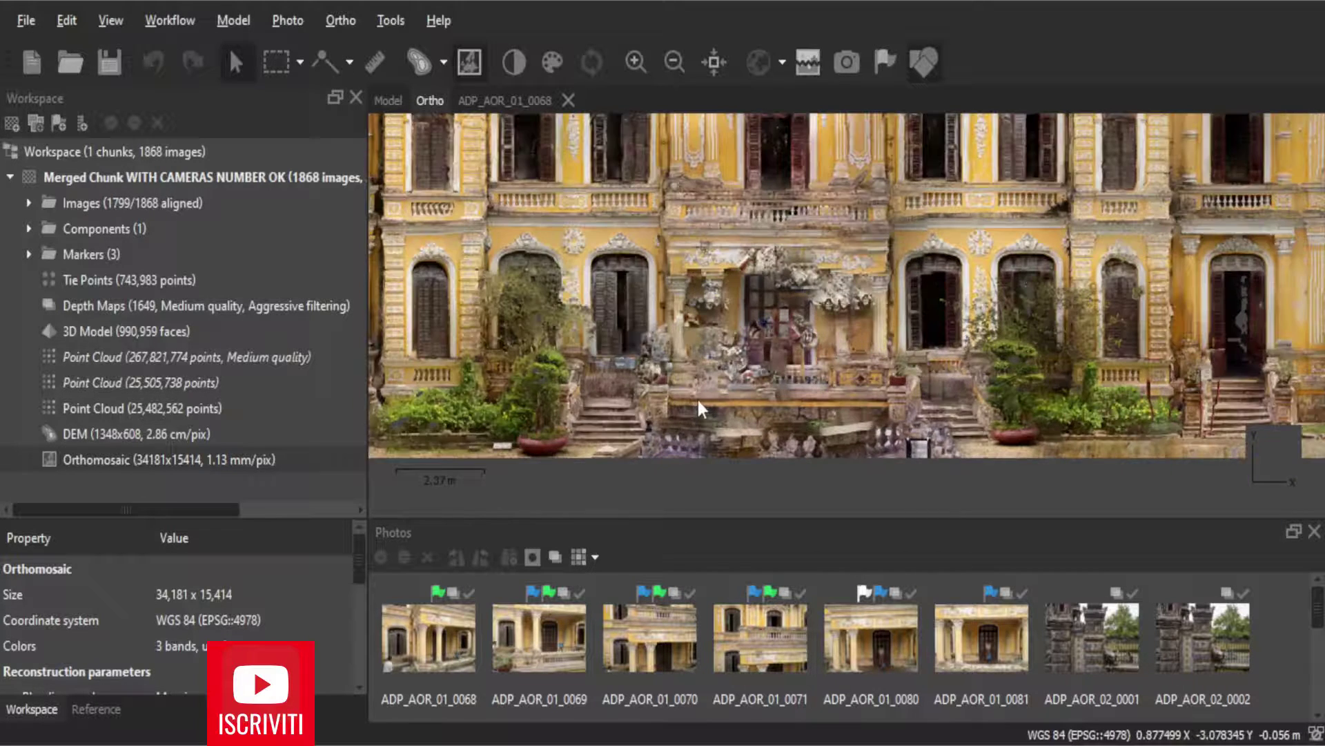
pyautogui.scroll(3, 751, 277)
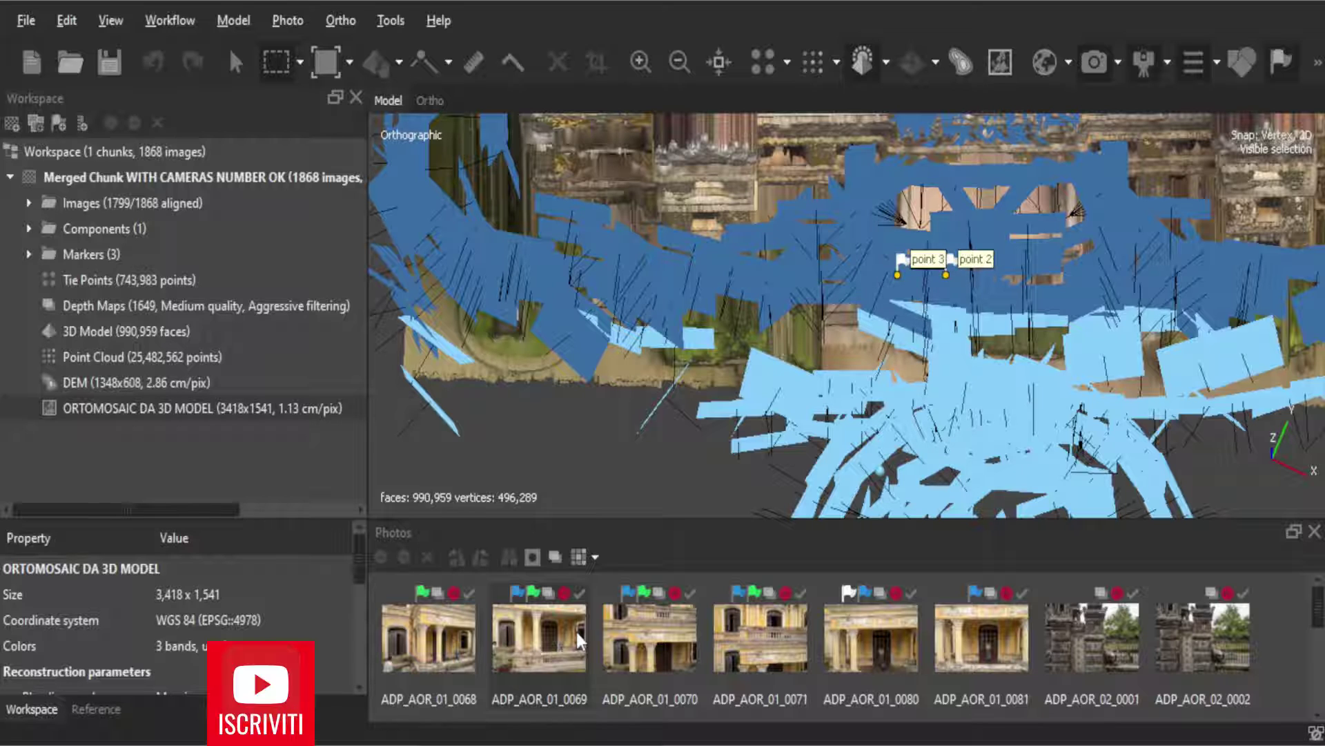
pyautogui.click(155, 387)
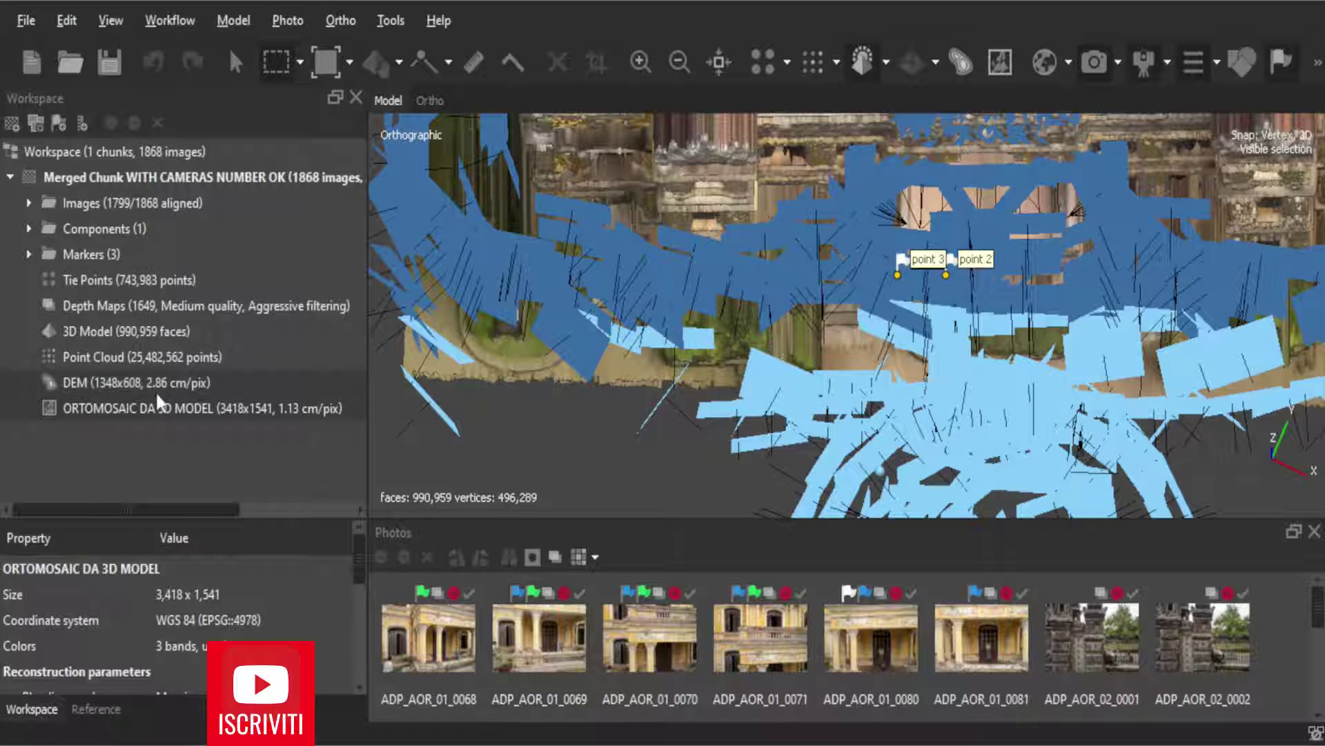
pyautogui.doubleClick(150, 384)
pyautogui.scroll(-3, 613, 457)
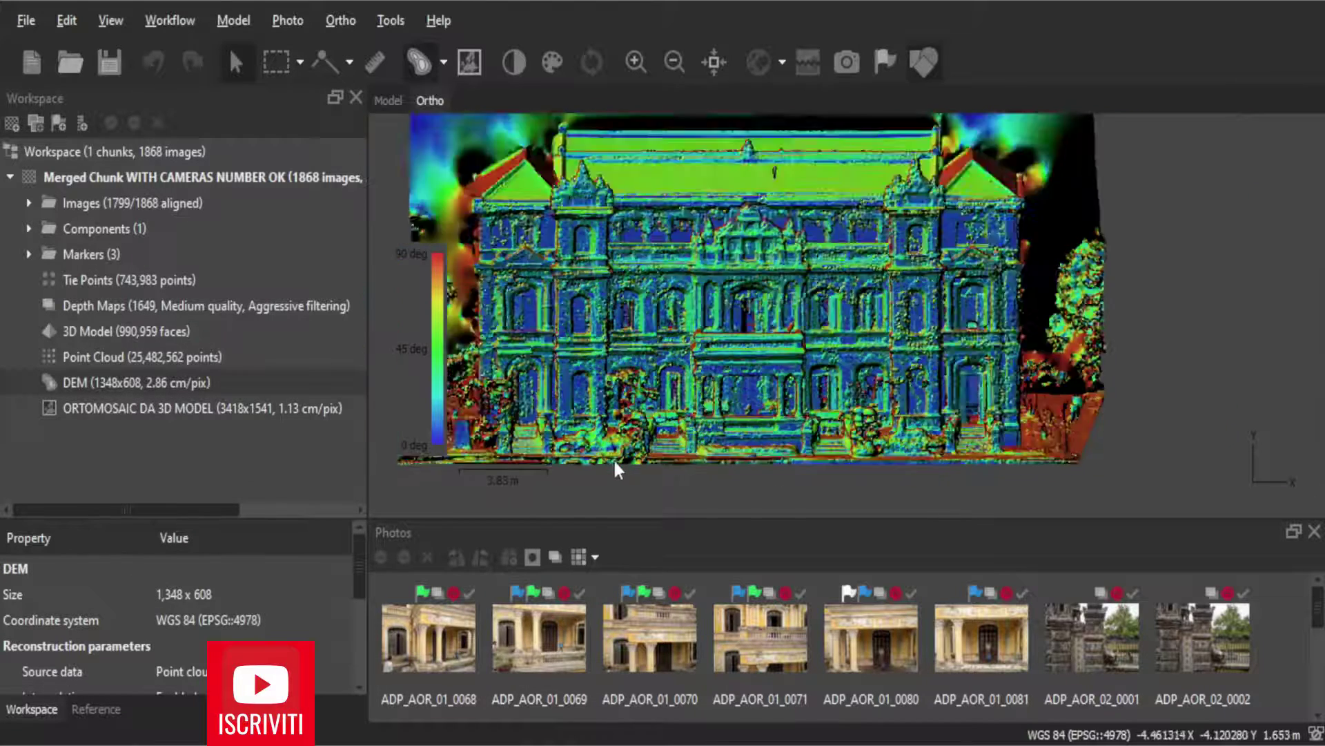
pyautogui.click(119, 404)
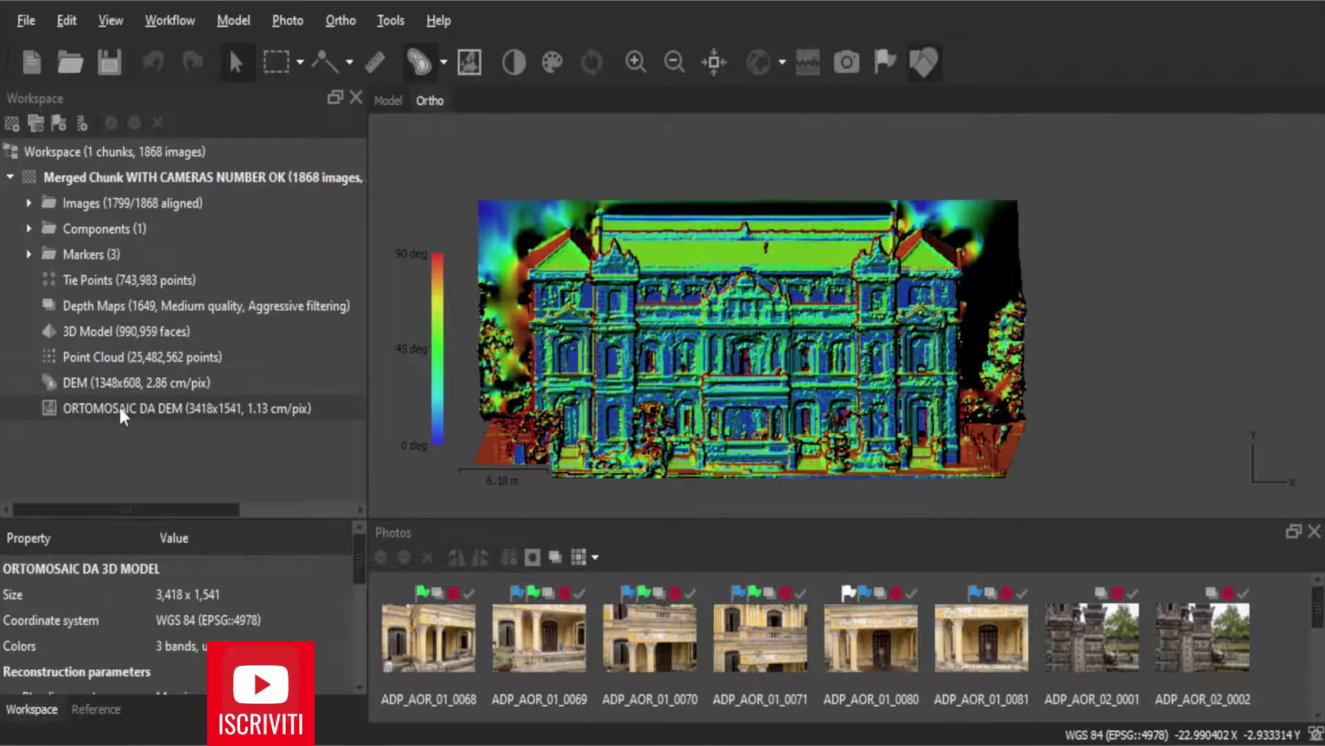
pyautogui.doubleClick(119, 404)
pyautogui.scroll(2, 547, 461)
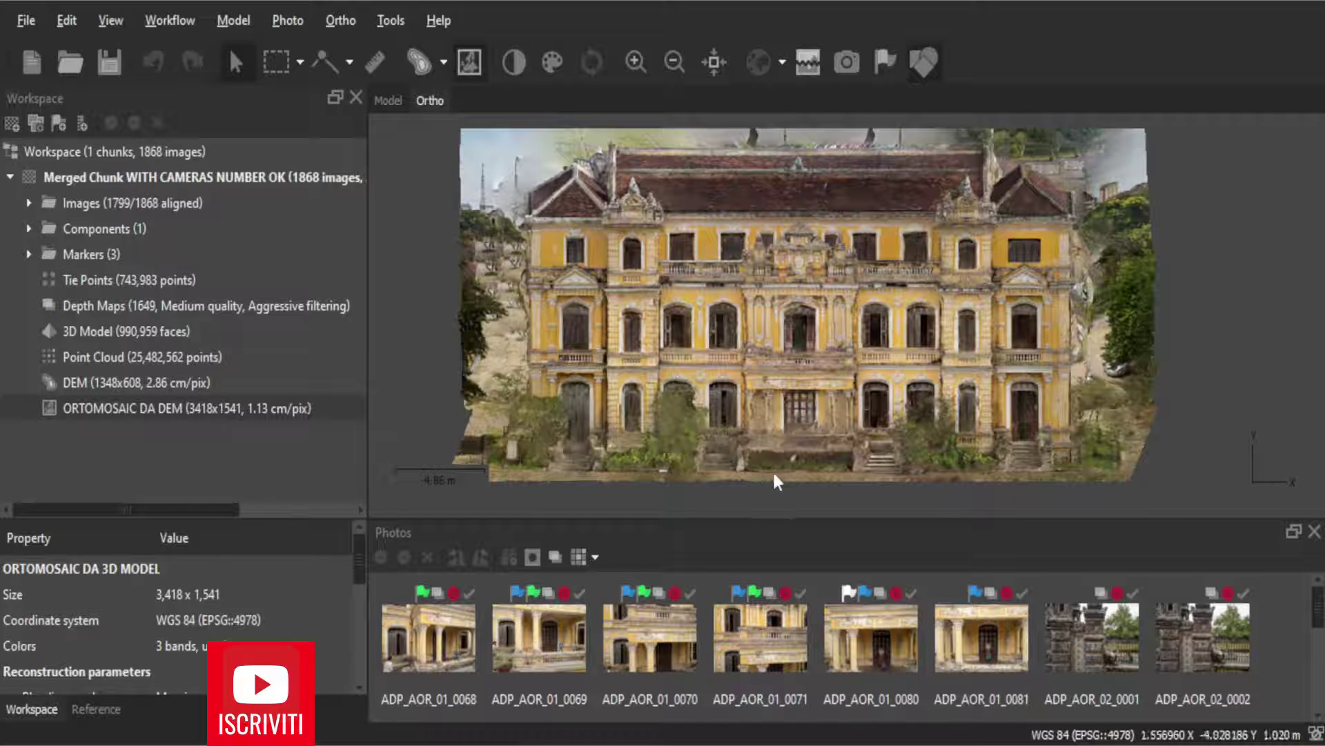
pyautogui.scroll(2, 794, 449)
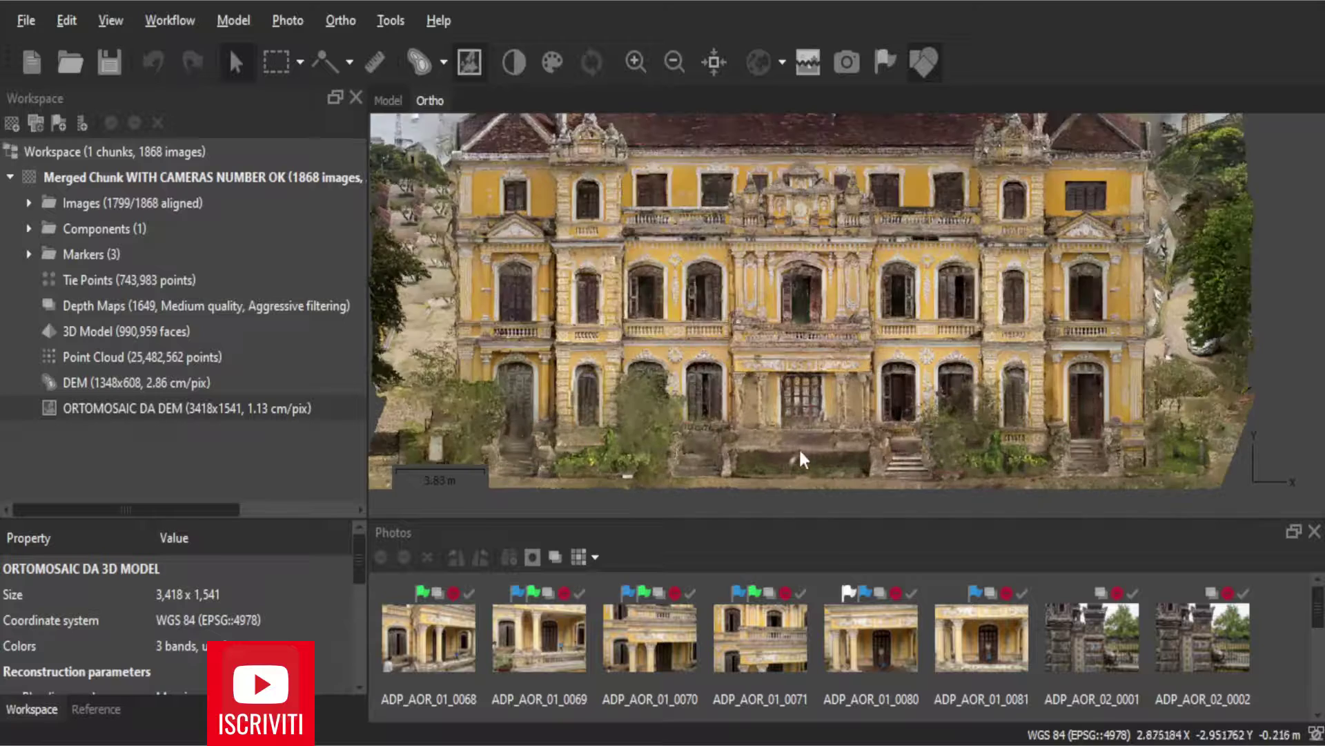
pyautogui.scroll(2, 806, 443)
pyautogui.scroll(-4, 898, 476)
pyautogui.scroll(1, 915, 504)
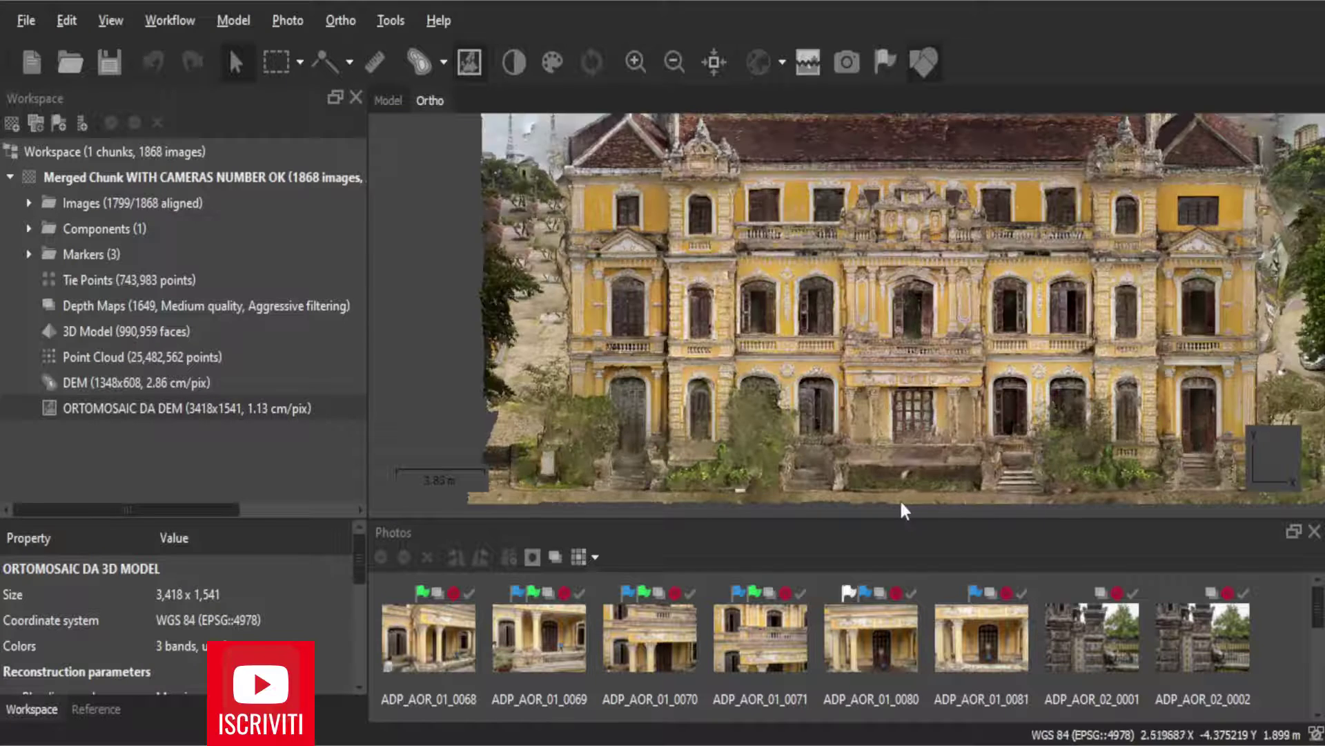
pyautogui.scroll(1, 900, 505)
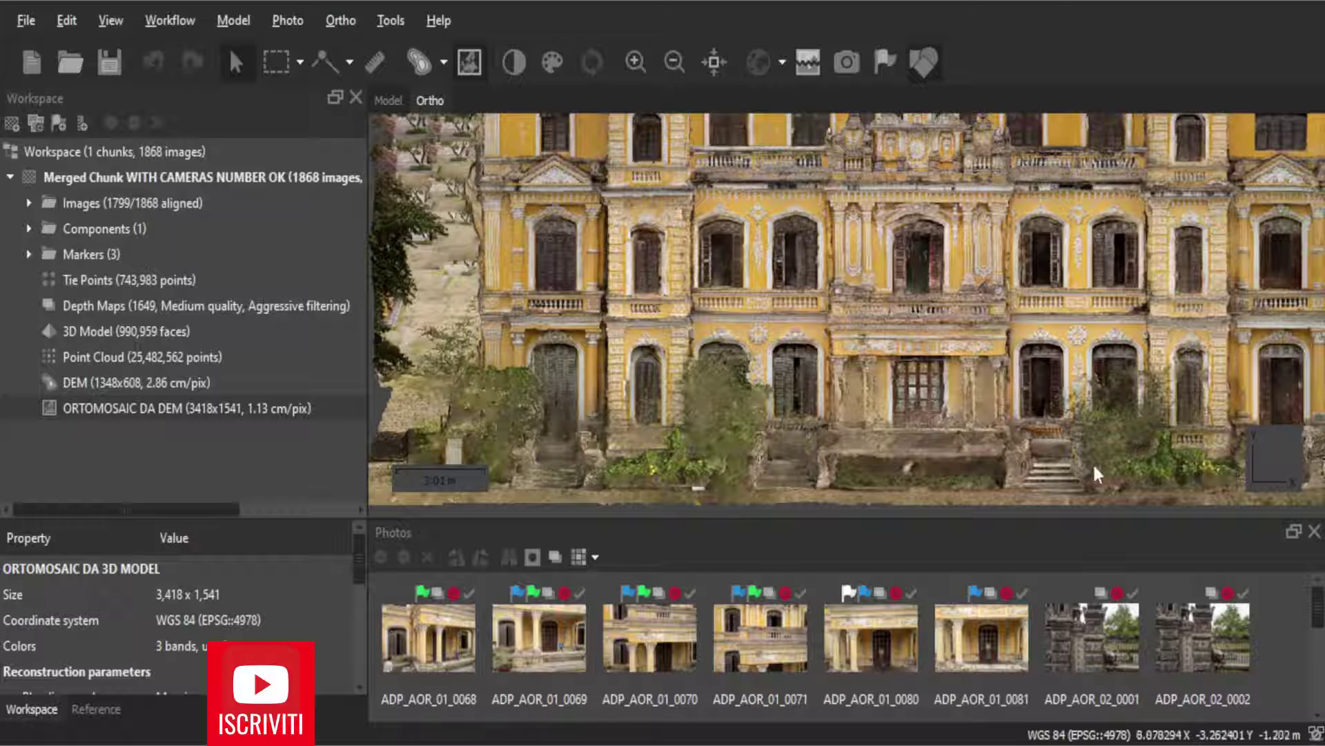
pyautogui.scroll(-1, 1112, 456)
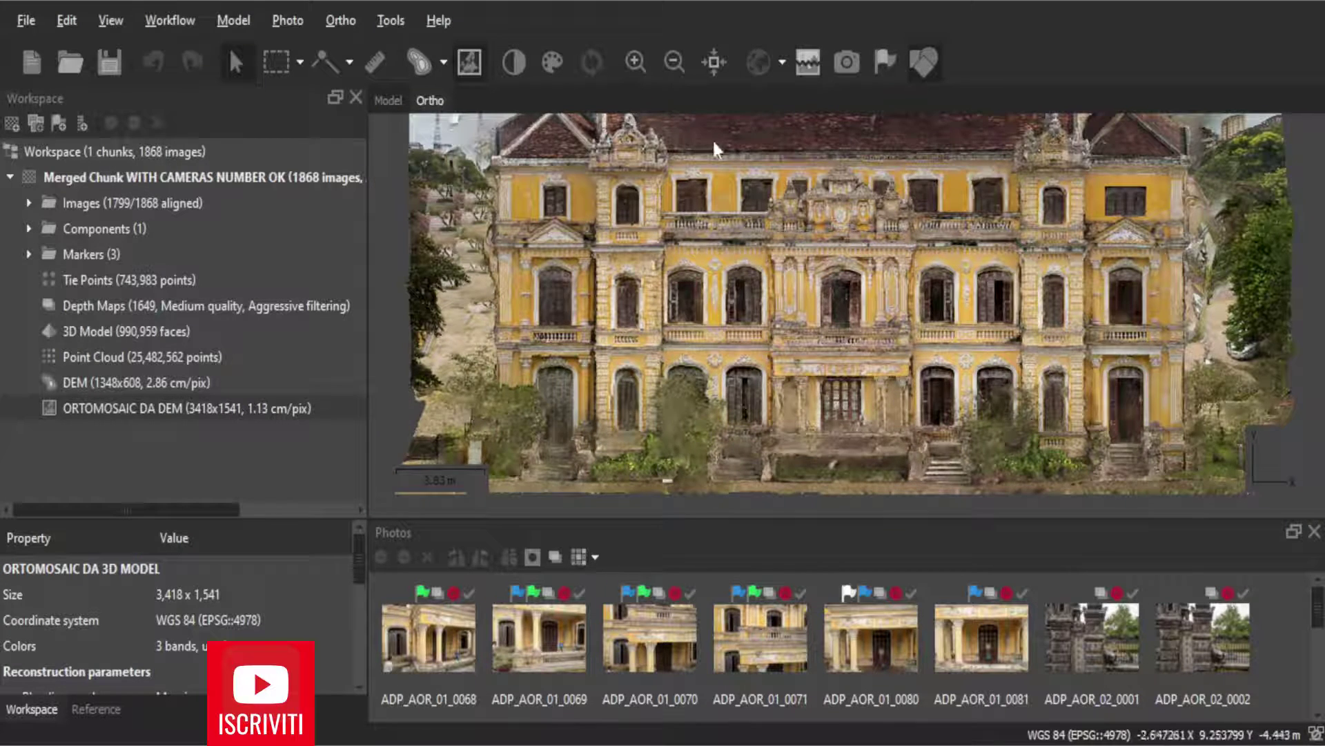
# - Scroll through the Photos pane and open facade photo ADP_PEX_08_0005
pyautogui.scroll(-5, 971, 639)
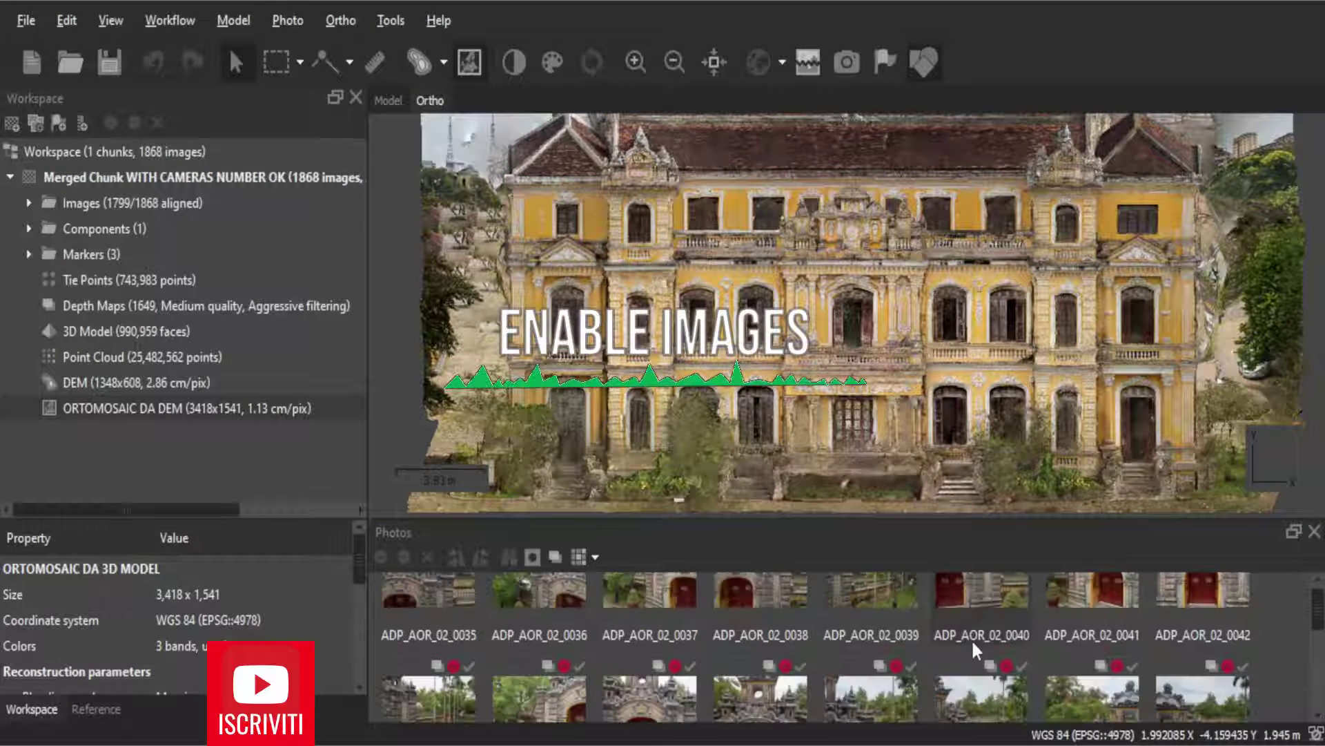
pyautogui.scroll(-2, 971, 639)
pyautogui.scroll(-1, 971, 639)
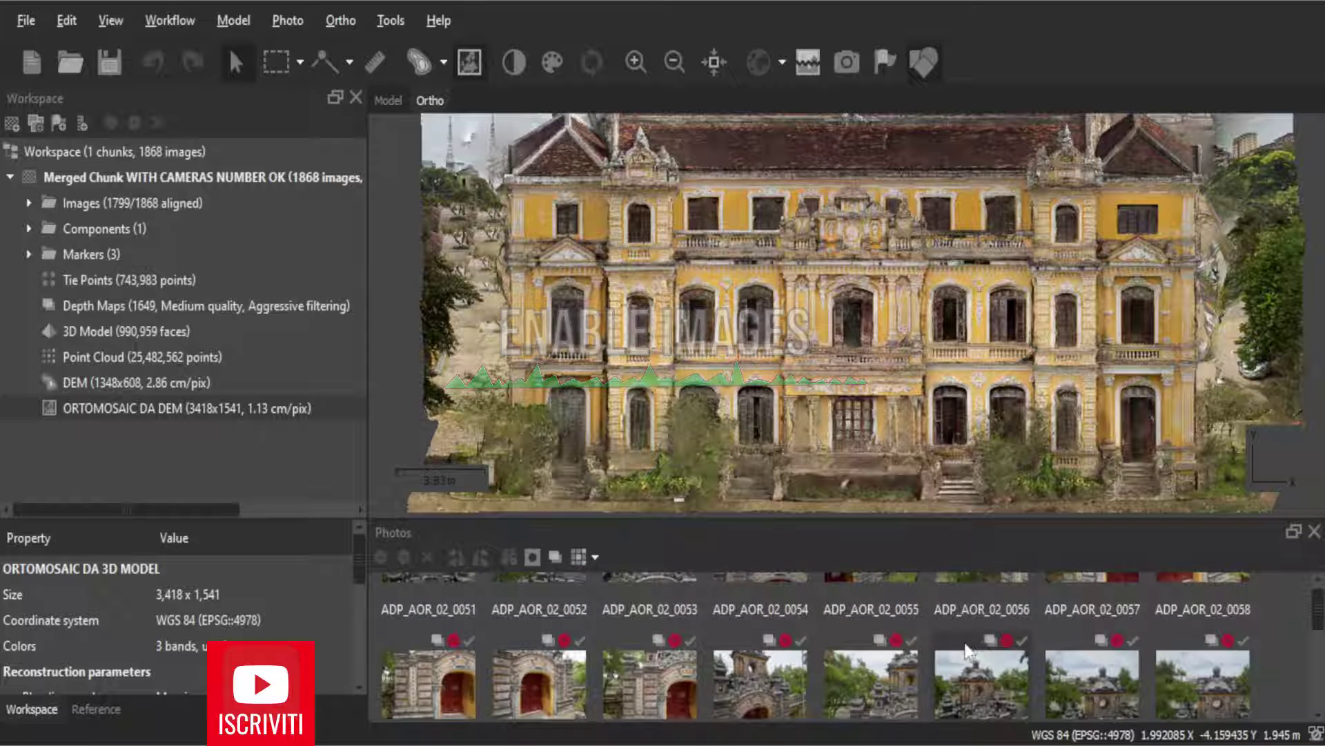
pyautogui.scroll(-2, 971, 646)
pyautogui.scroll(-2, 962, 639)
pyautogui.scroll(-3, 962, 640)
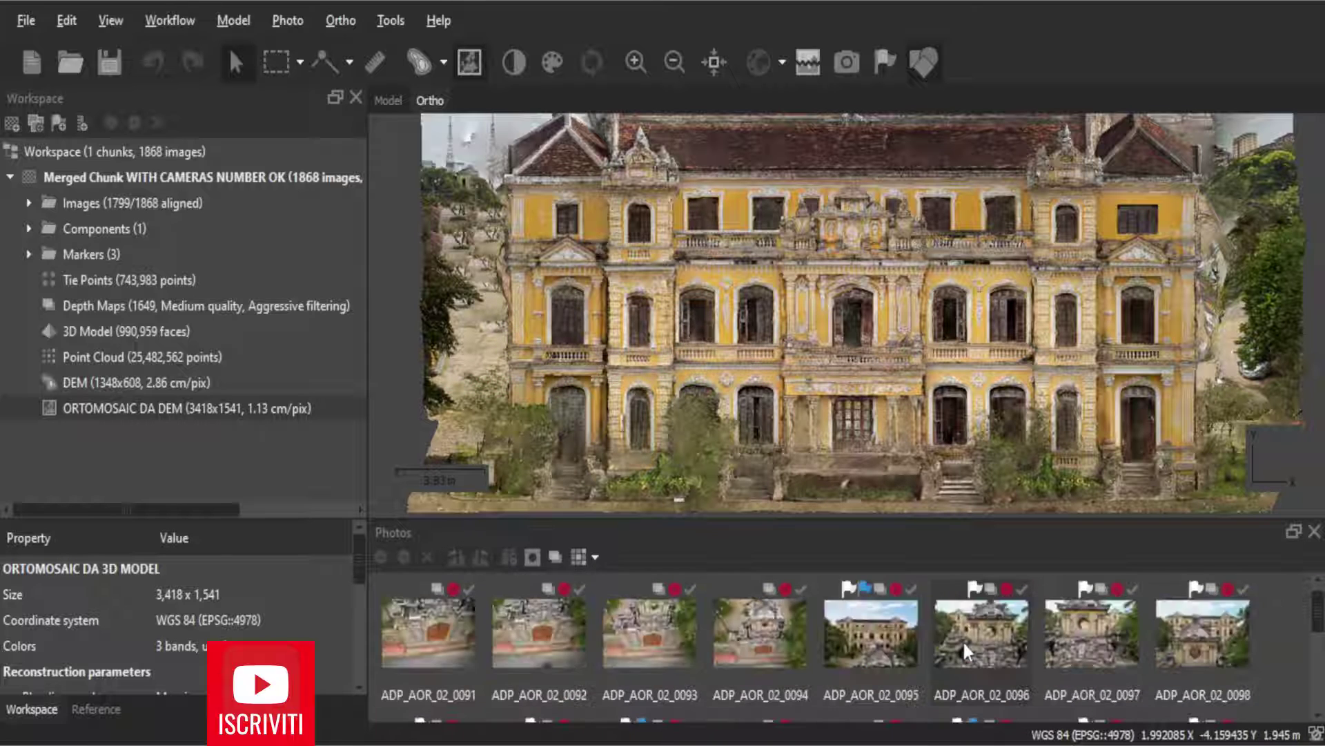
pyautogui.scroll(-3, 980, 663)
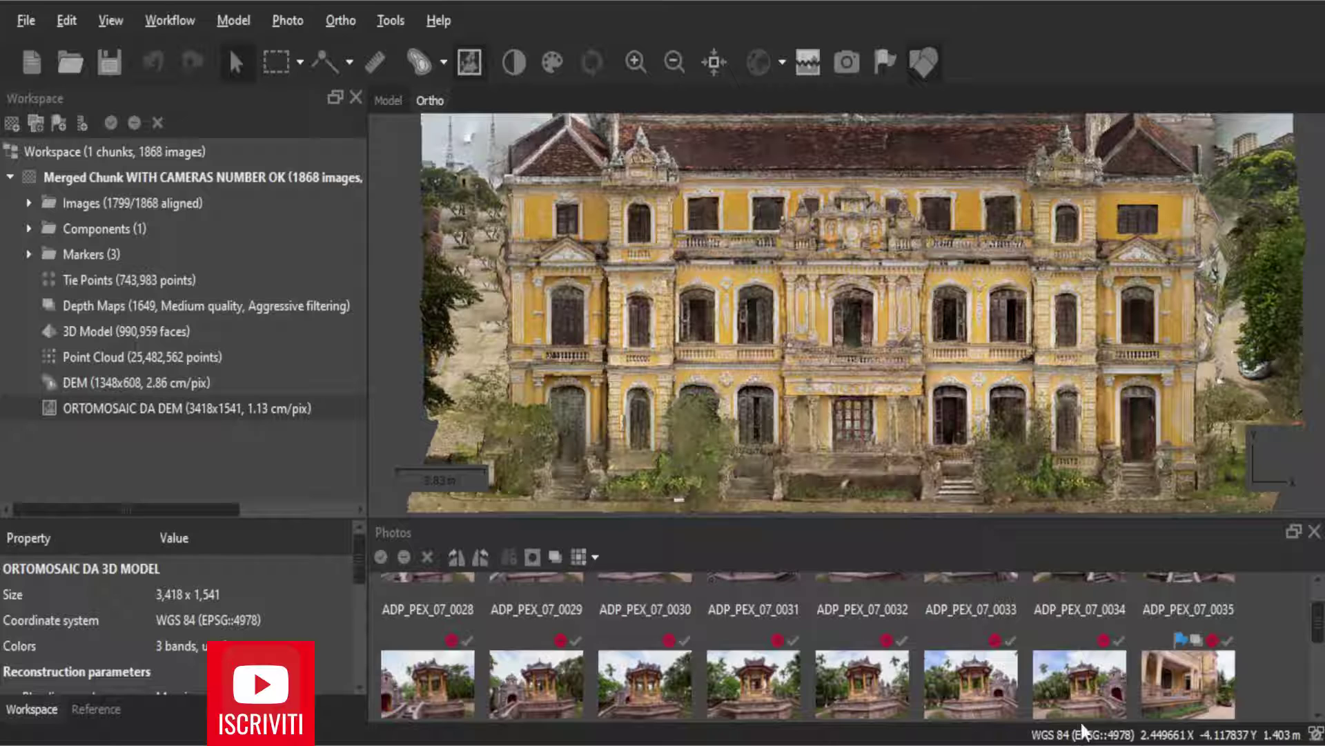
pyautogui.doubleClick(1200, 689)
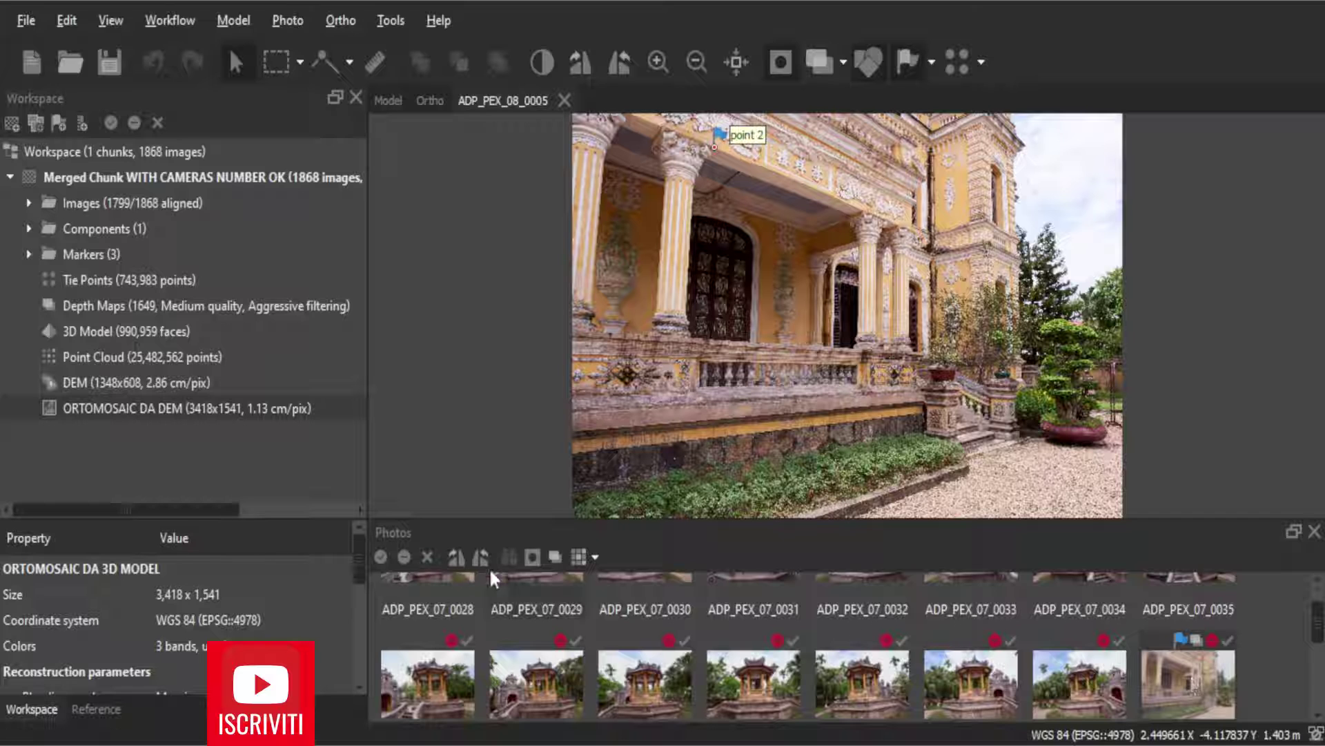
# - Browse the next facade photos, including the arched door and ADP_PEX_09_0005, then return to the orthomosaic
pyautogui.scroll(-2, 428, 663)
pyautogui.press('pagedown')
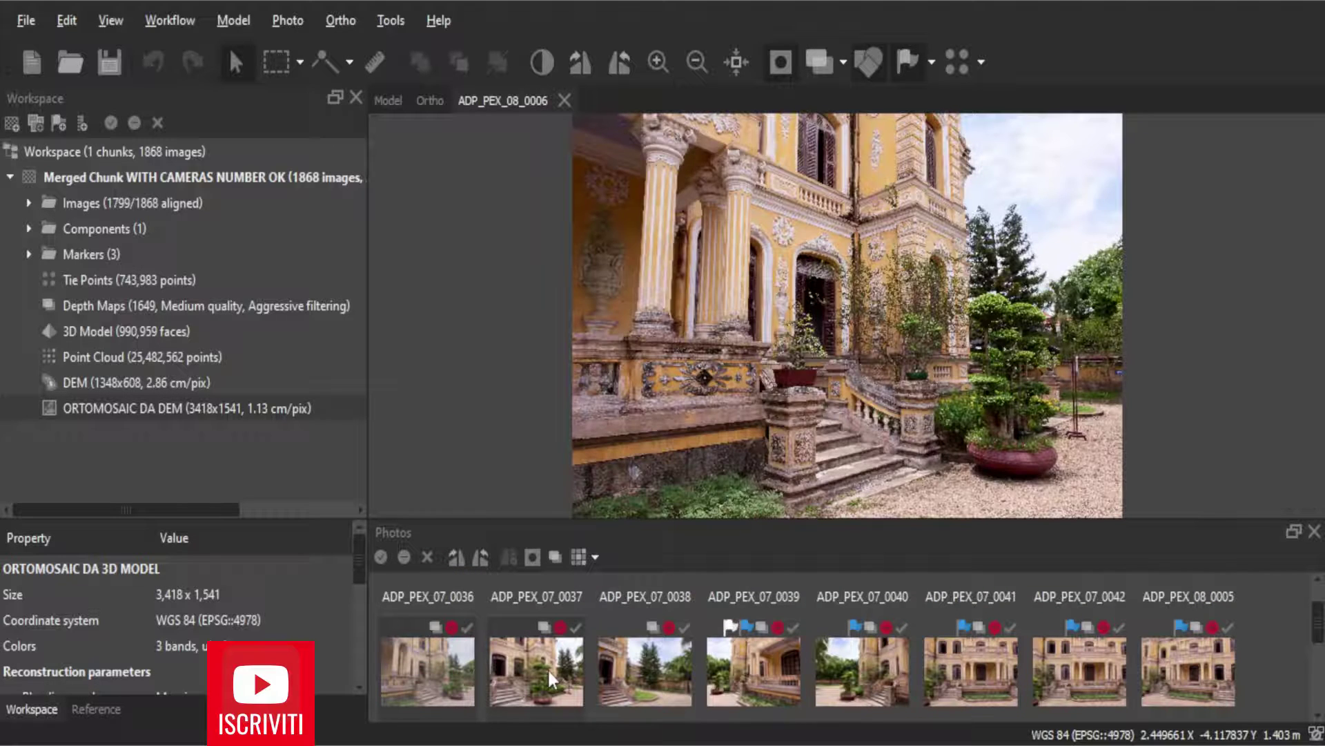
pyautogui.press('pagedown')
pyautogui.doubleClick(645, 668)
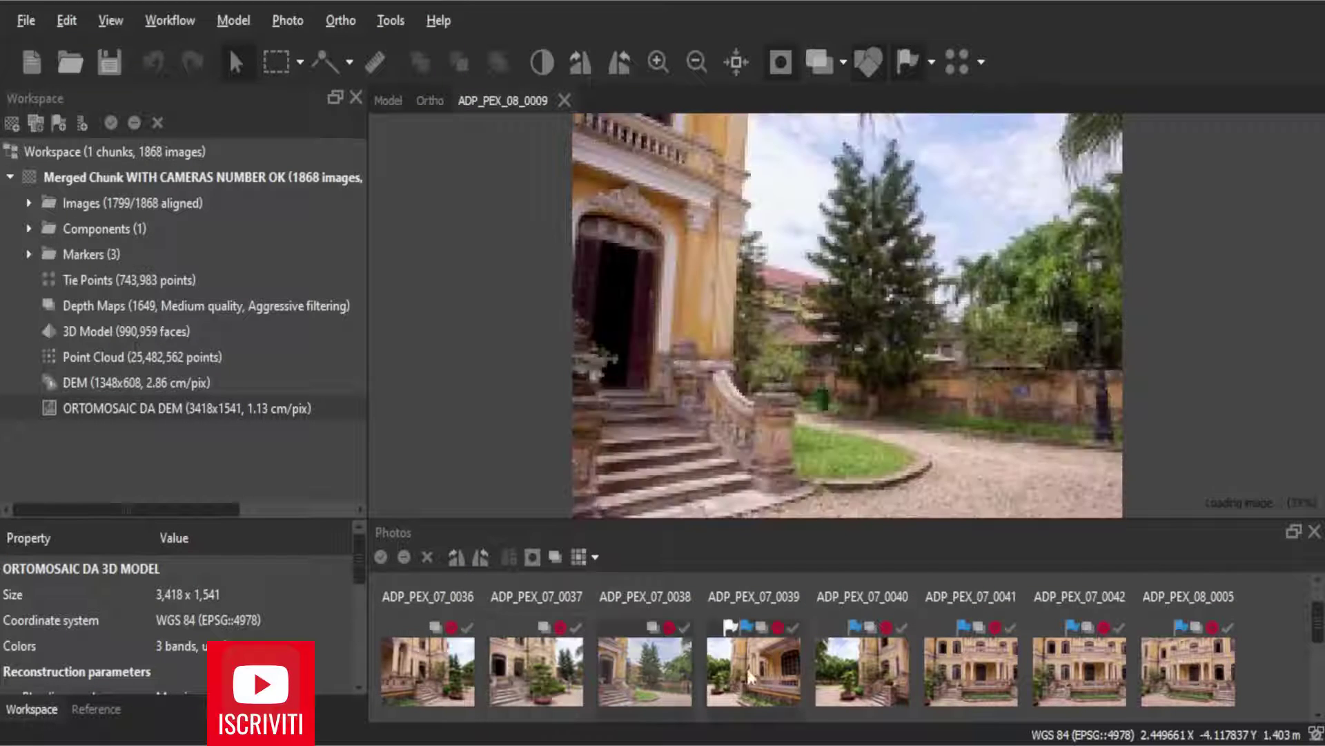
pyautogui.doubleClick(775, 665)
pyautogui.press('pagedown')
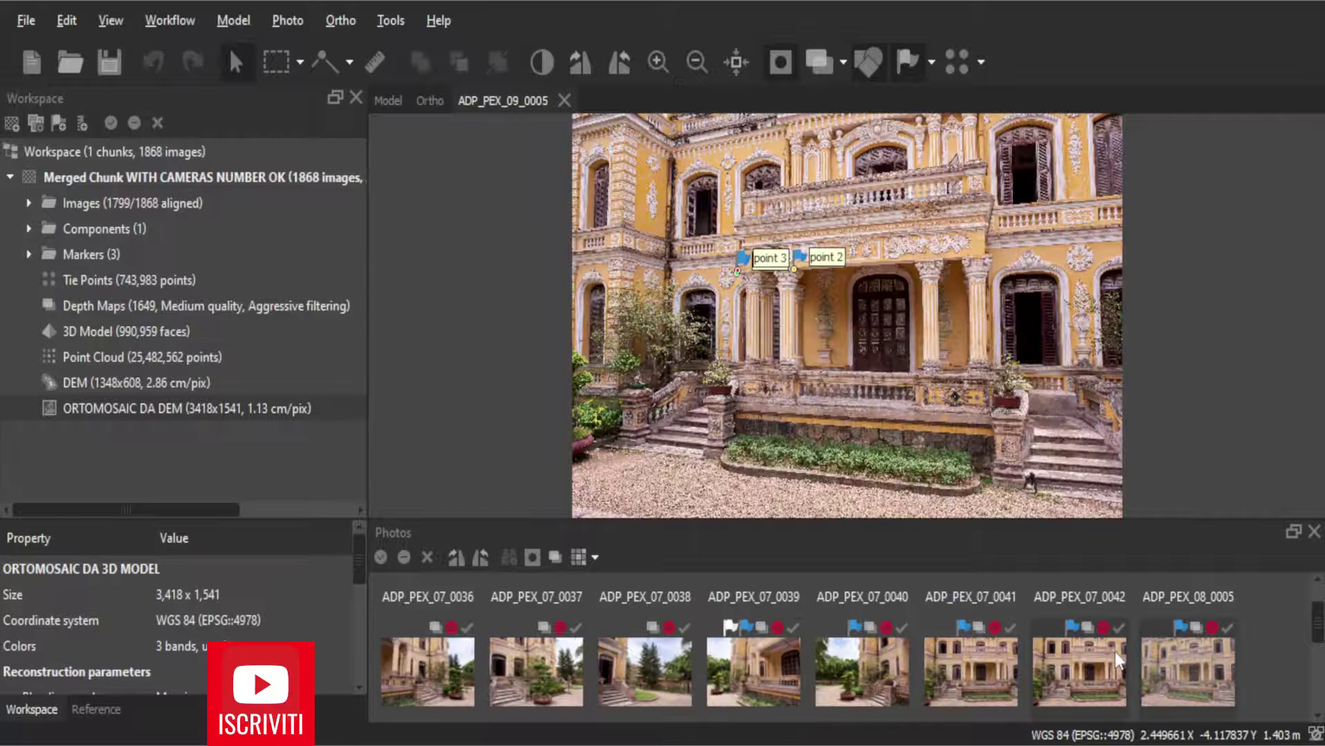
pyautogui.scroll(-1, 428, 638)
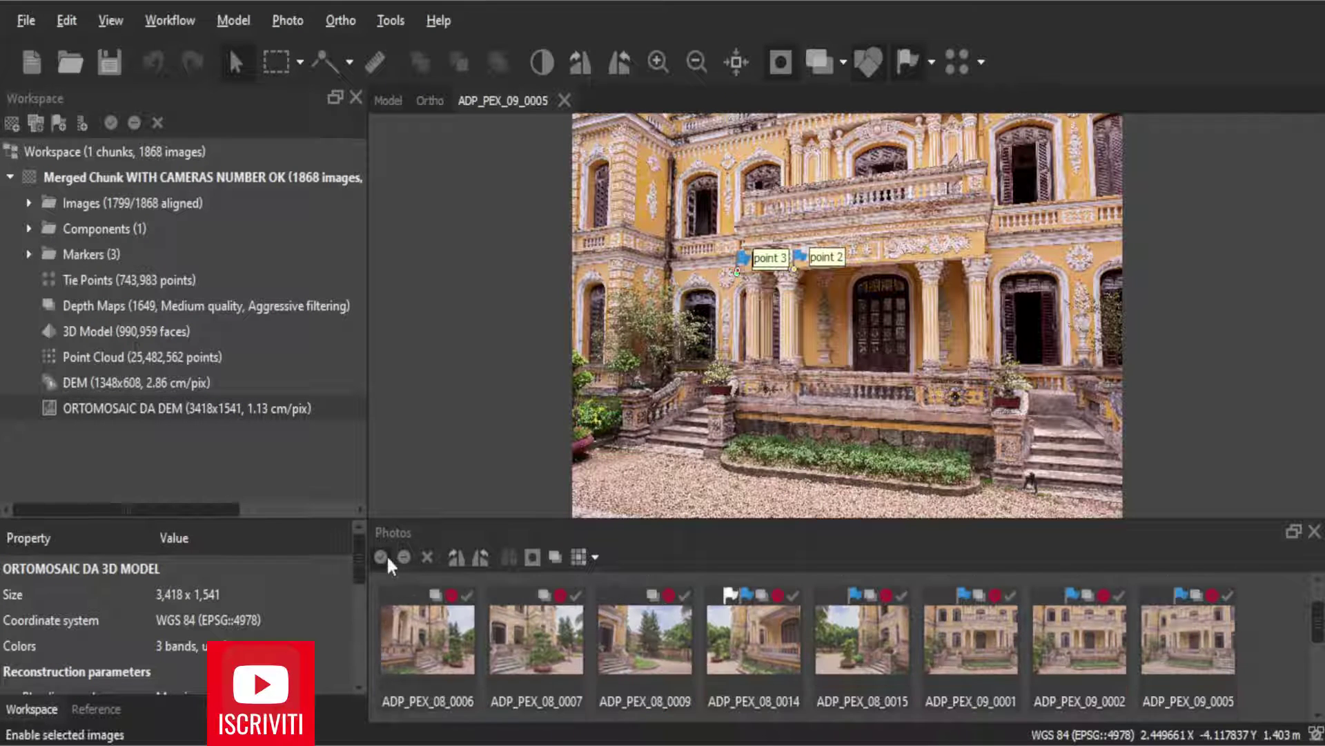
pyautogui.hotkey('ctrl', 'w')
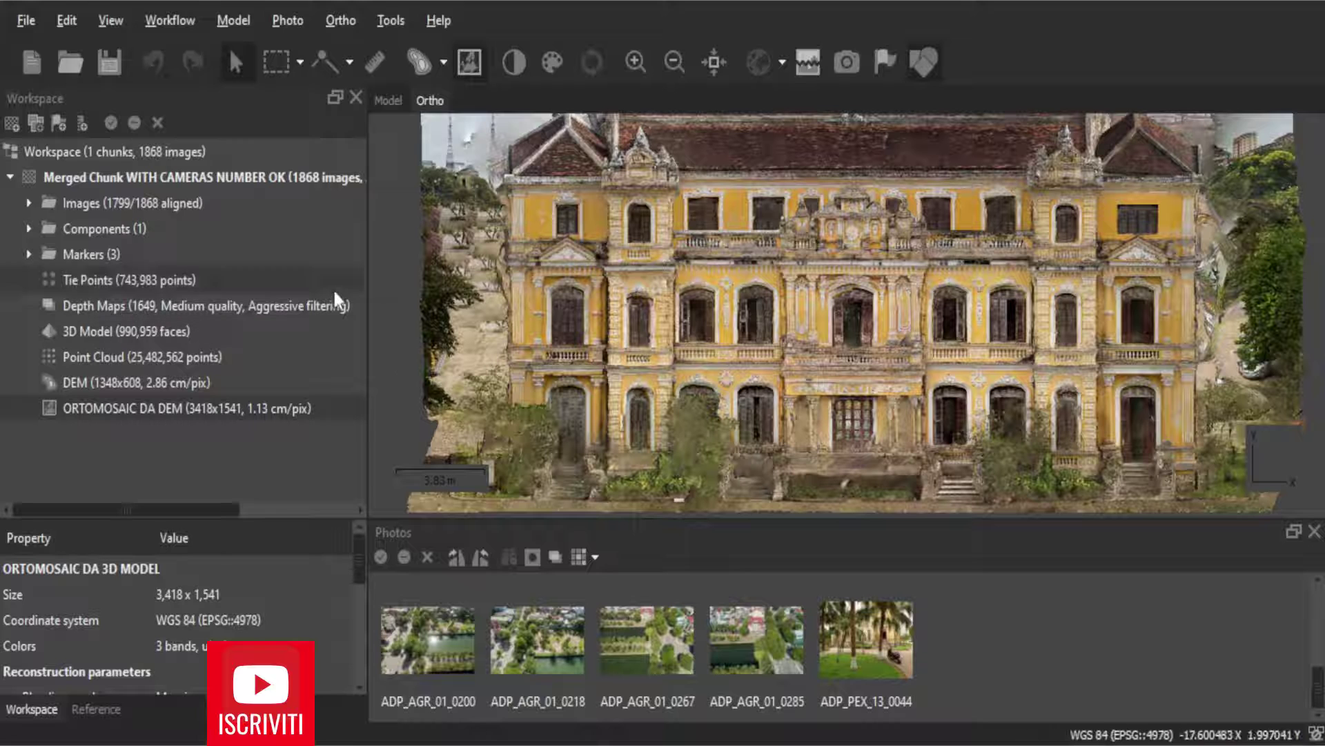
# - Set up a new orthomosaic build with Planar type and a marker-defined projection plane
pyautogui.click(178, 28)
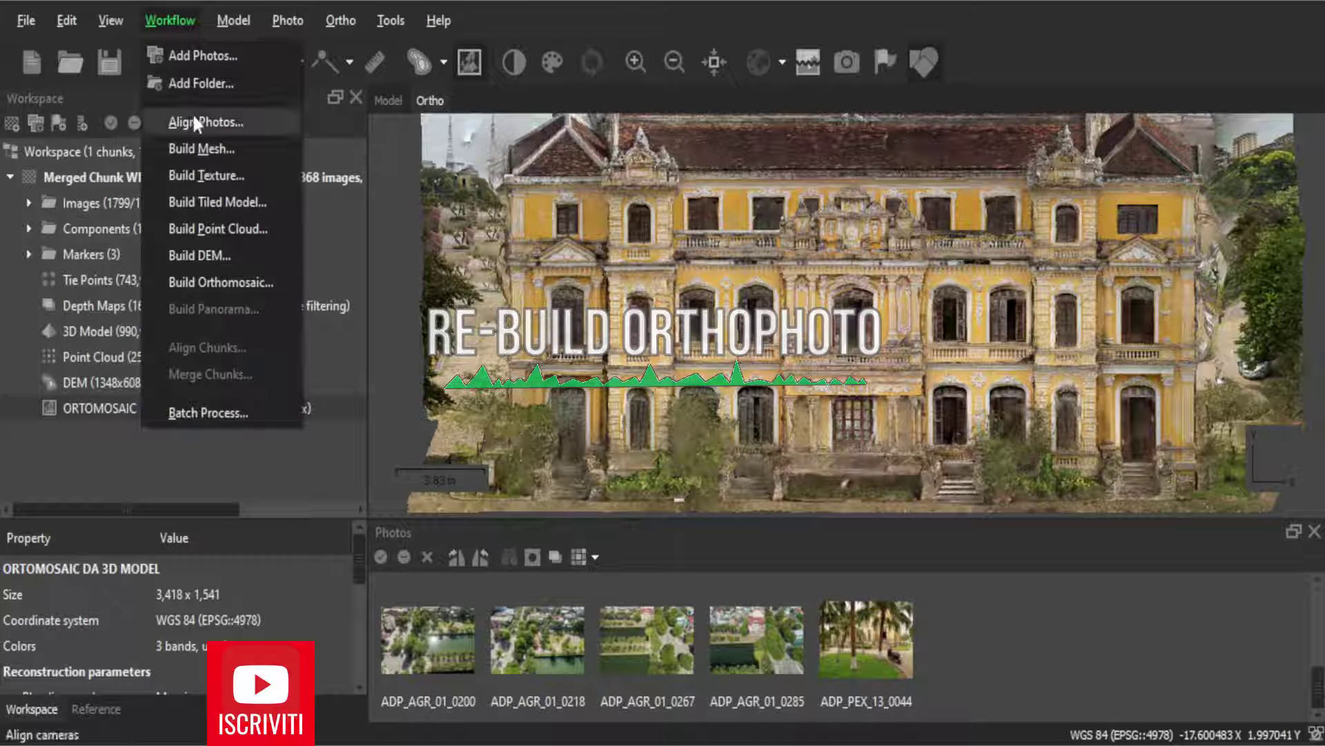
pyautogui.click(227, 275)
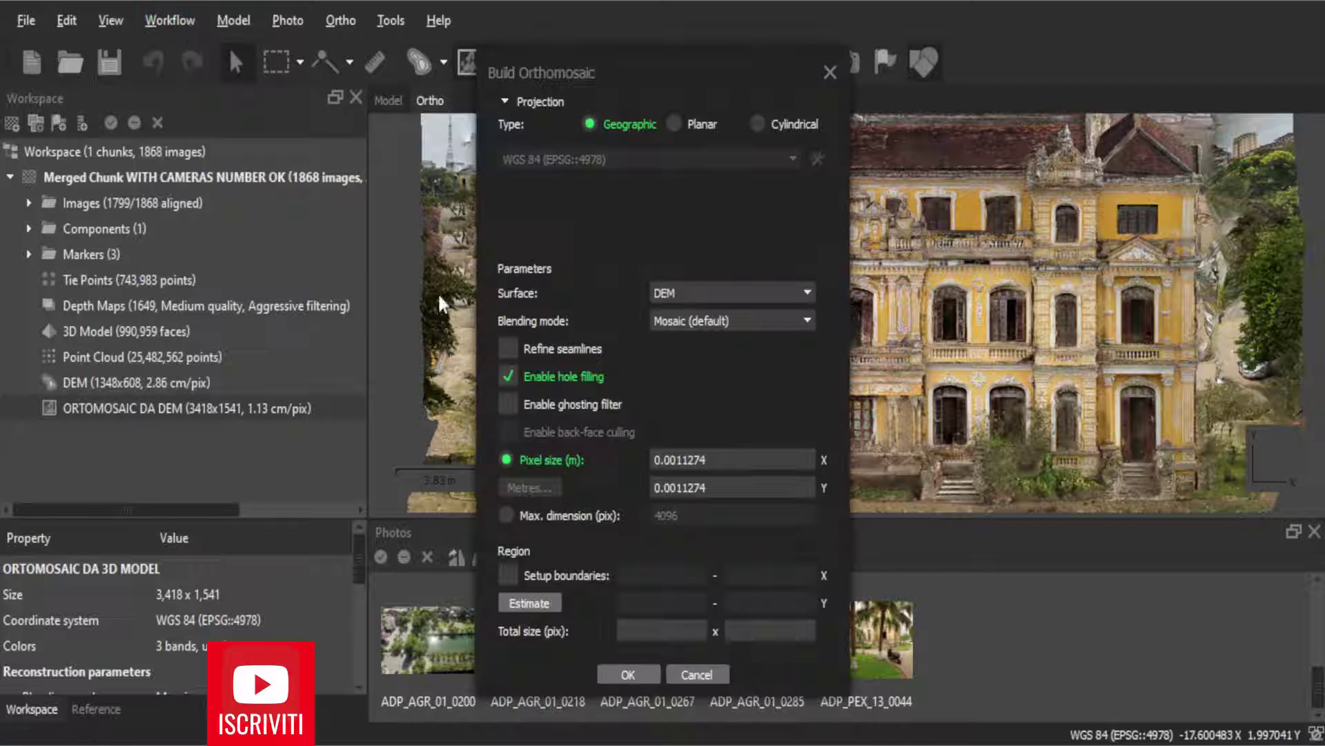
pyautogui.click(673, 123)
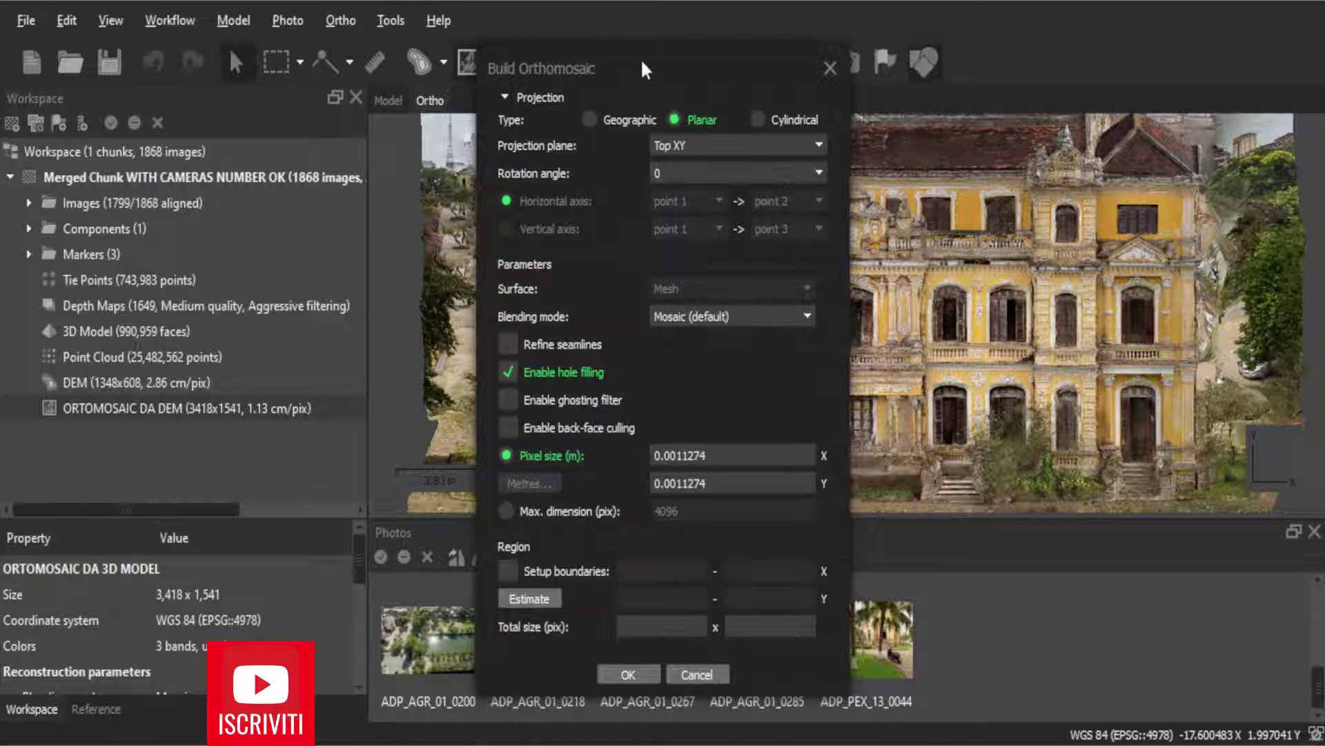
pyautogui.moveTo(643, 69); pyautogui.dragTo(269, 61)
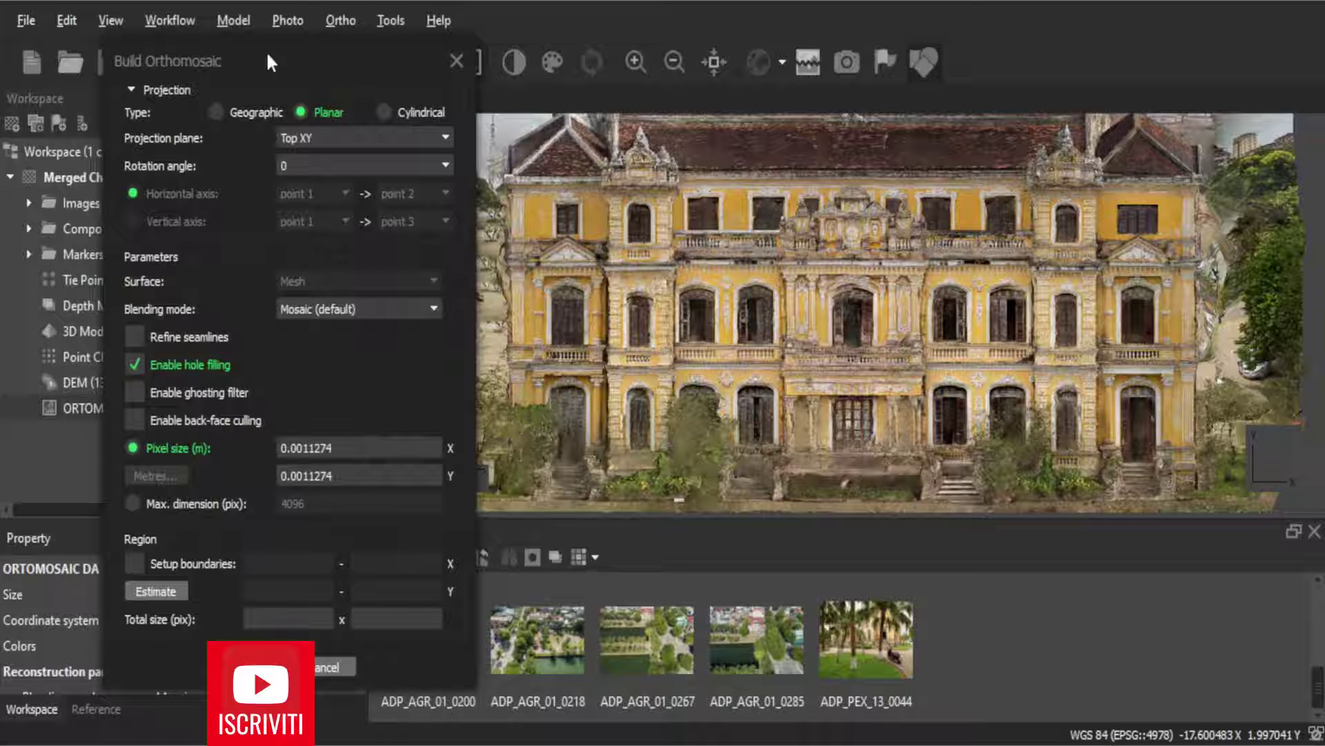
pyautogui.click(374, 140)
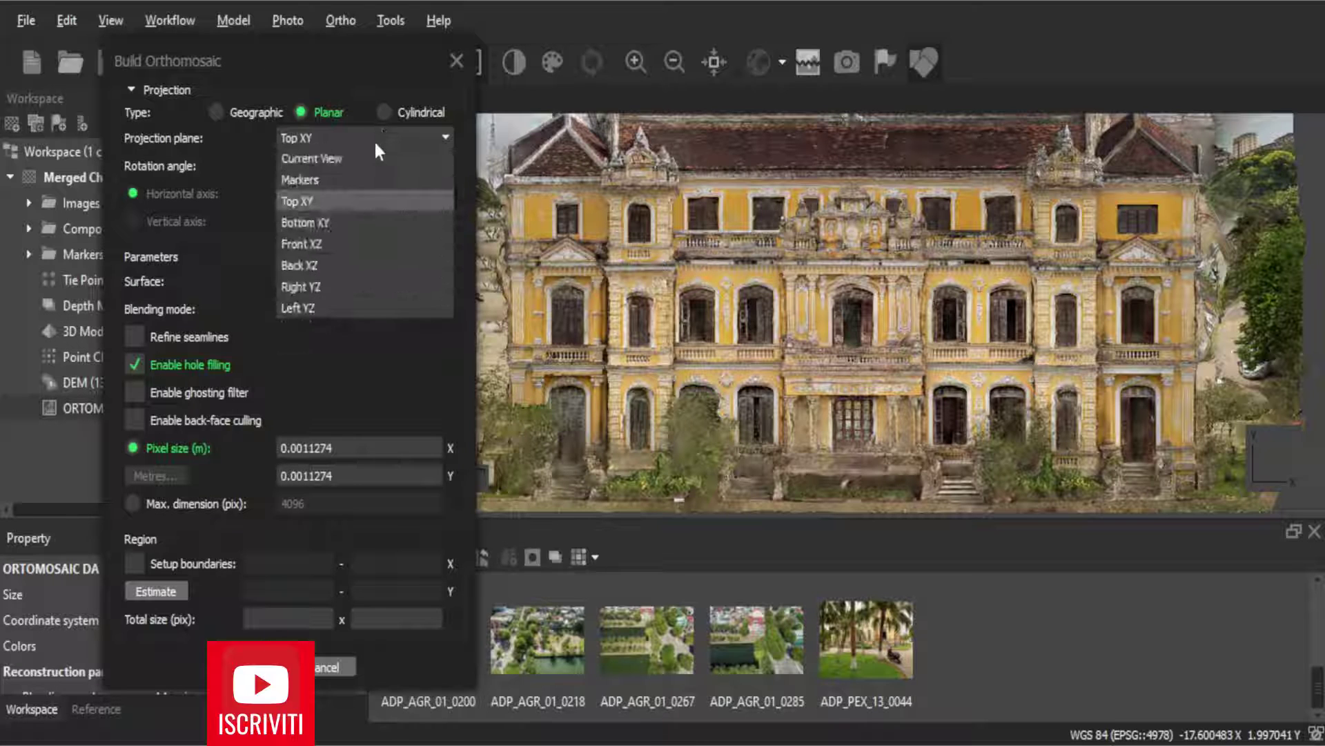
pyautogui.click(329, 178)
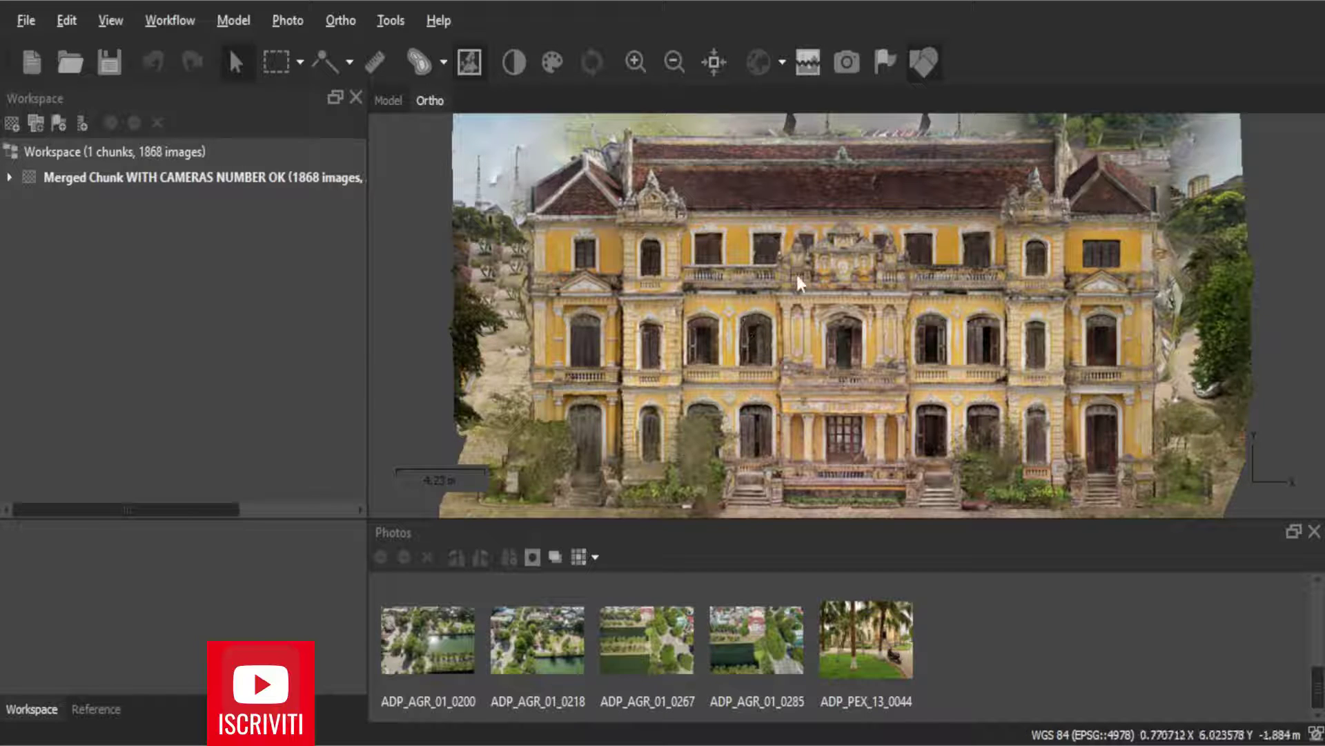
pyautogui.scroll(2, 842, 257)
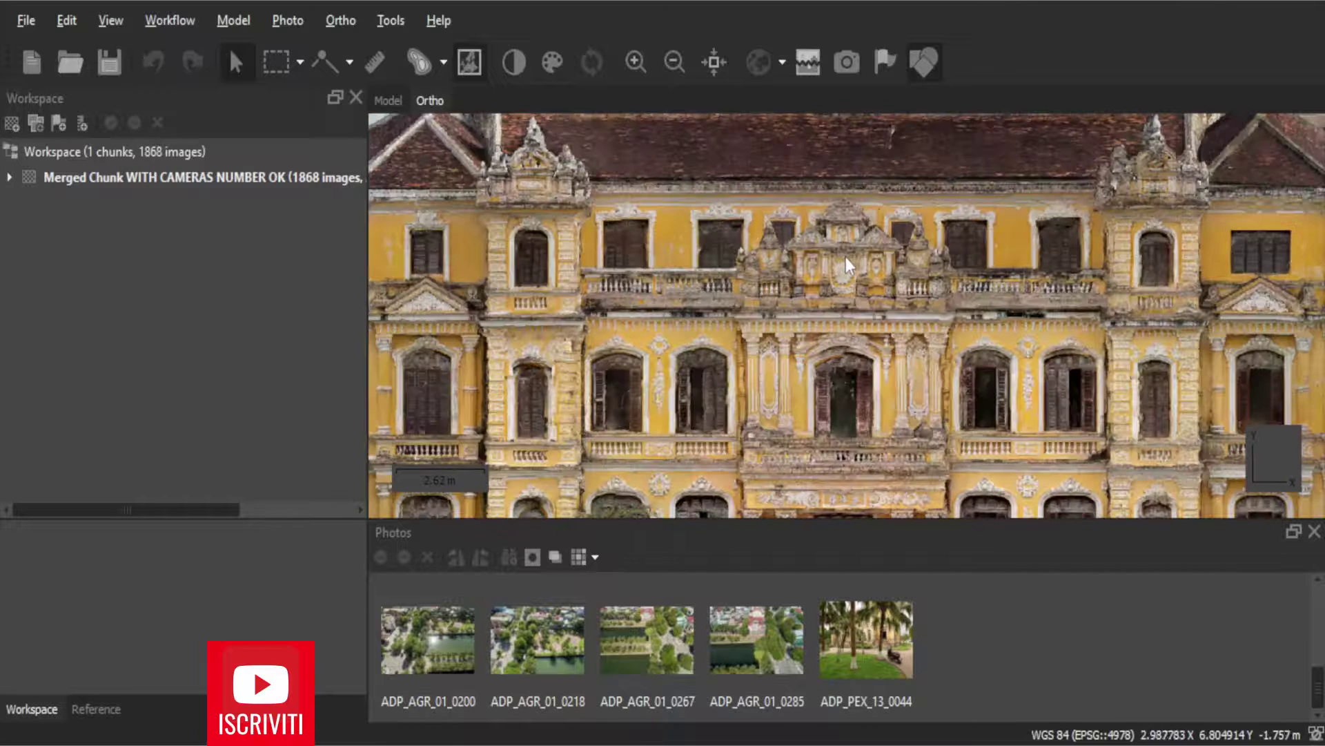
pyautogui.scroll(1, 842, 258)
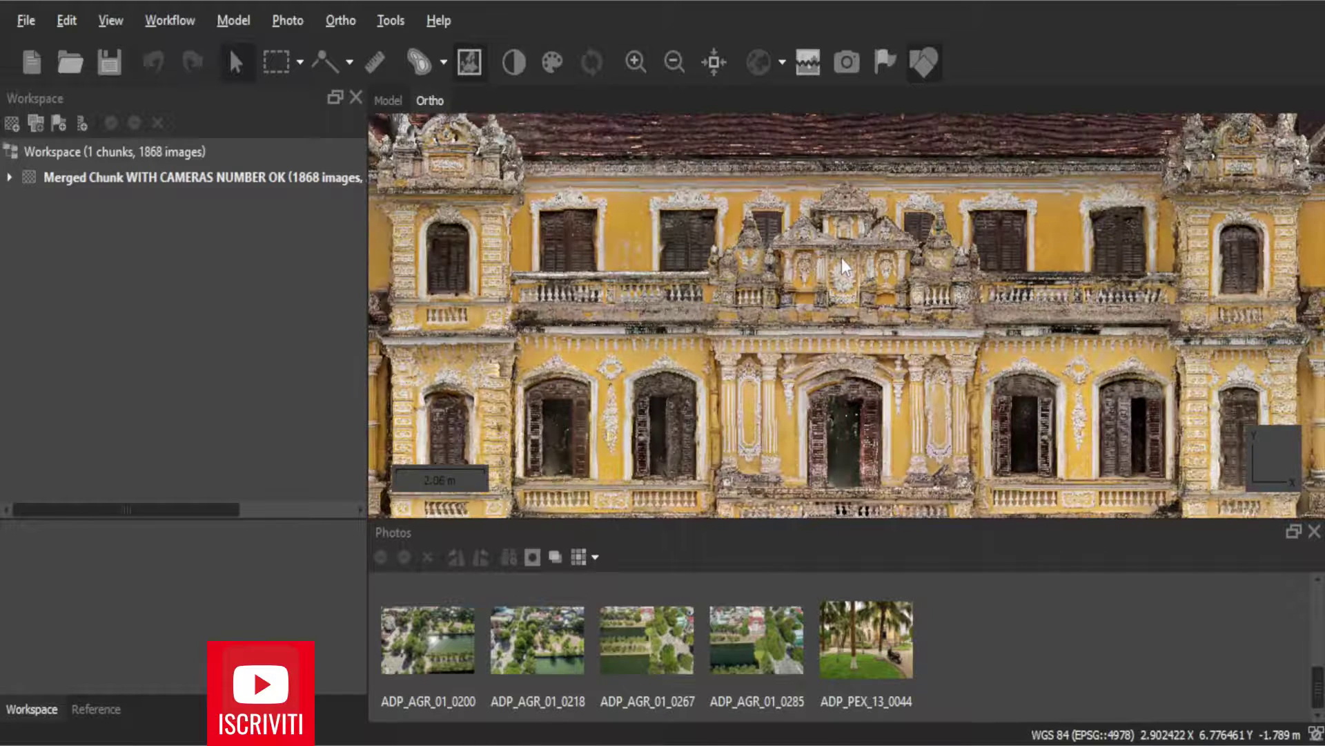
pyautogui.scroll(1, 843, 268)
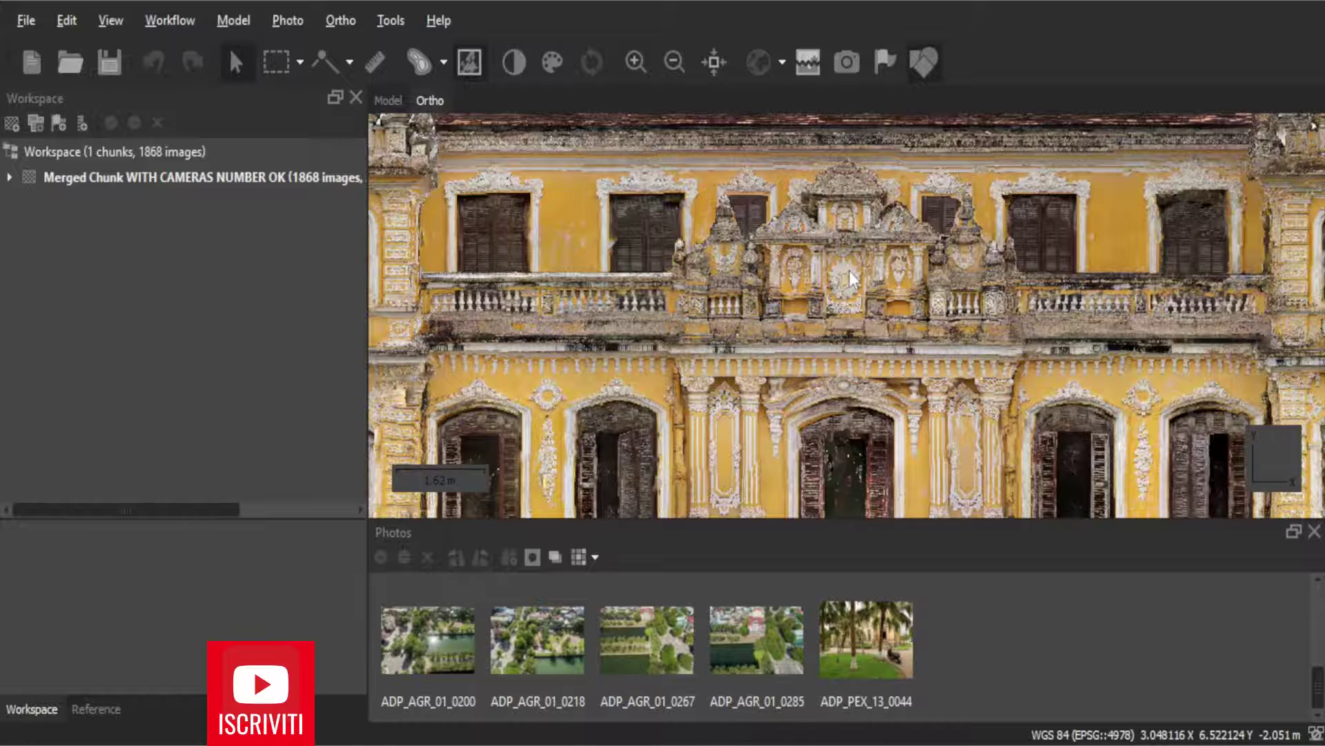
pyautogui.scroll(1, 849, 274)
pyautogui.scroll(1, 849, 274)
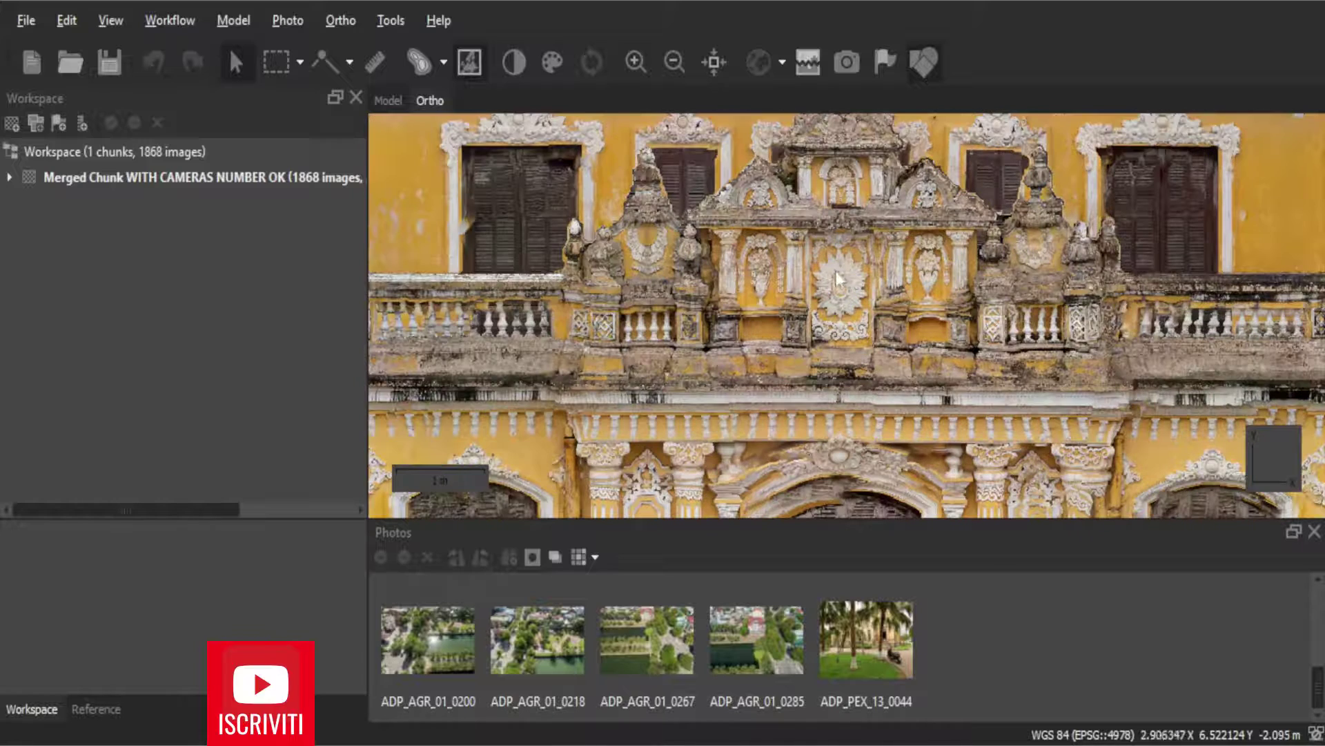
pyautogui.scroll(1, 838, 271)
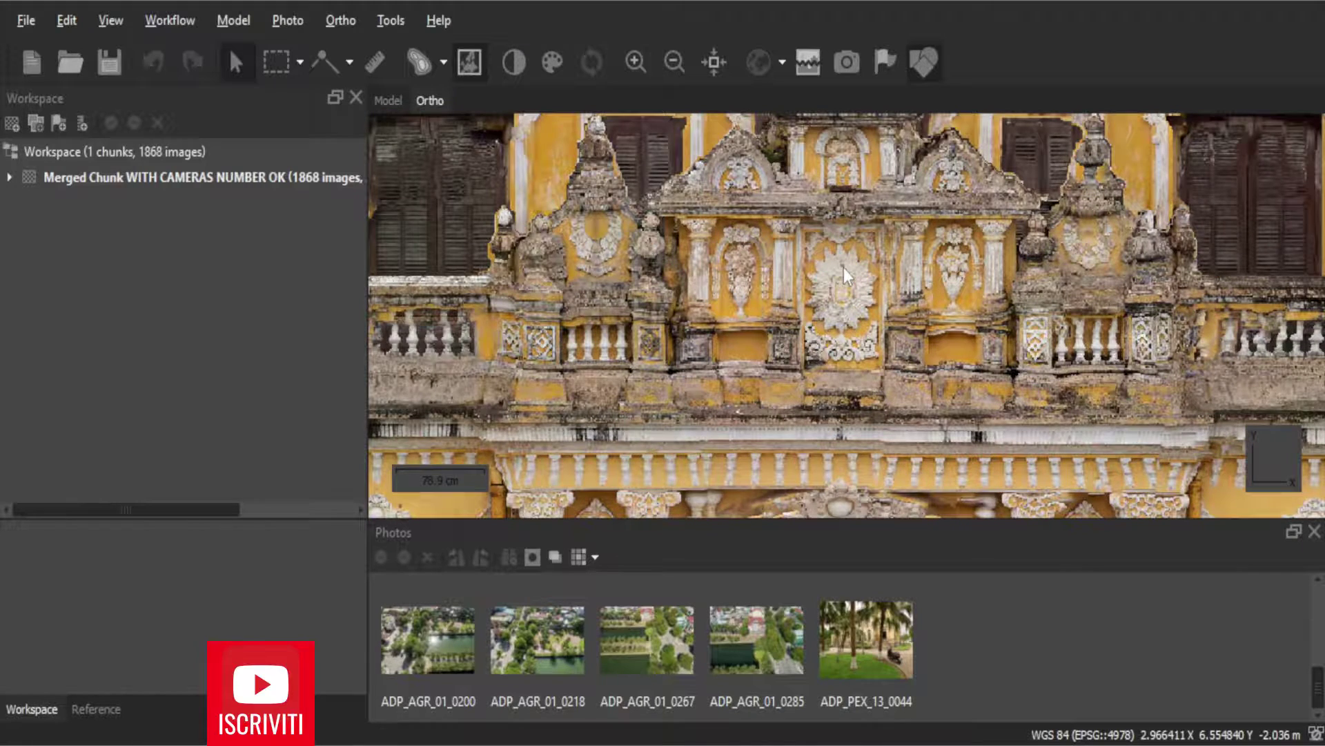
pyautogui.press('0')
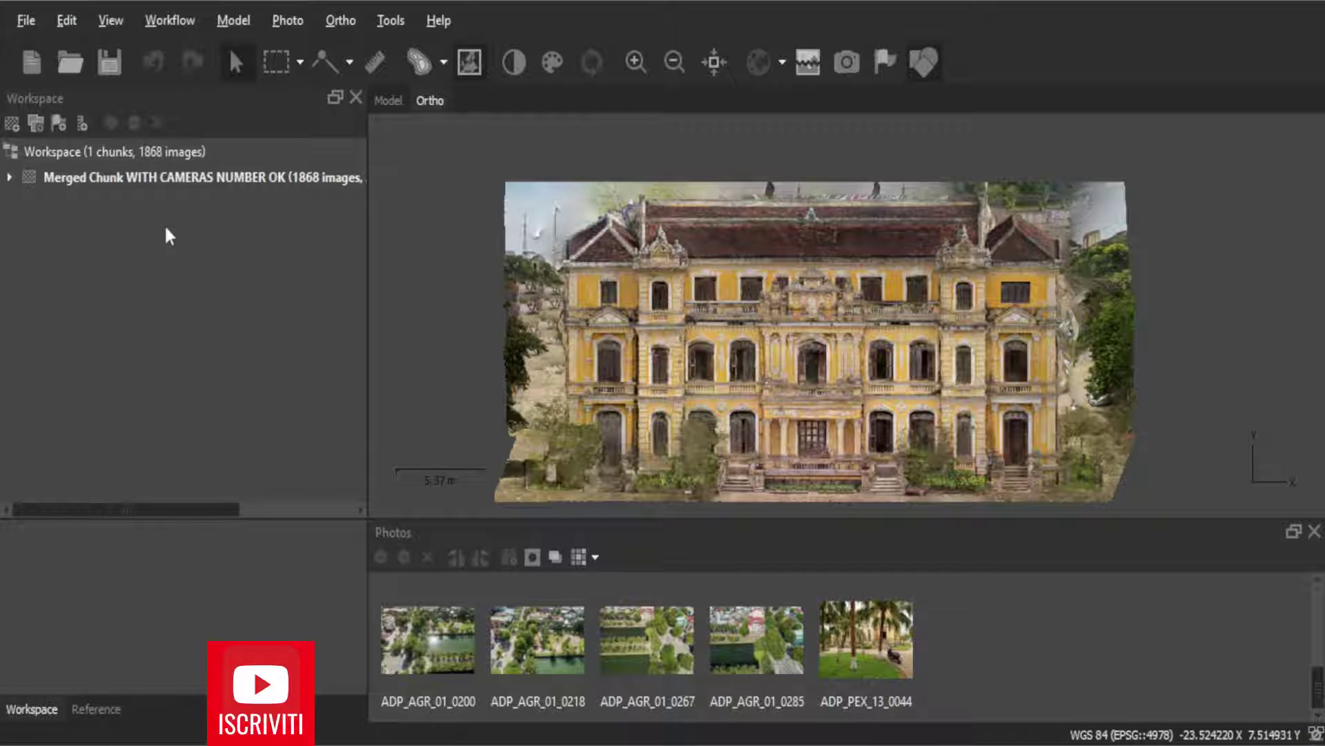
# - Export ORTOMOSAIC DA DEM from the expanded merged chunk as a TIFF/GeoTIFF (*.tif) file
pyautogui.click(9, 178)
pyautogui.click(150, 408)
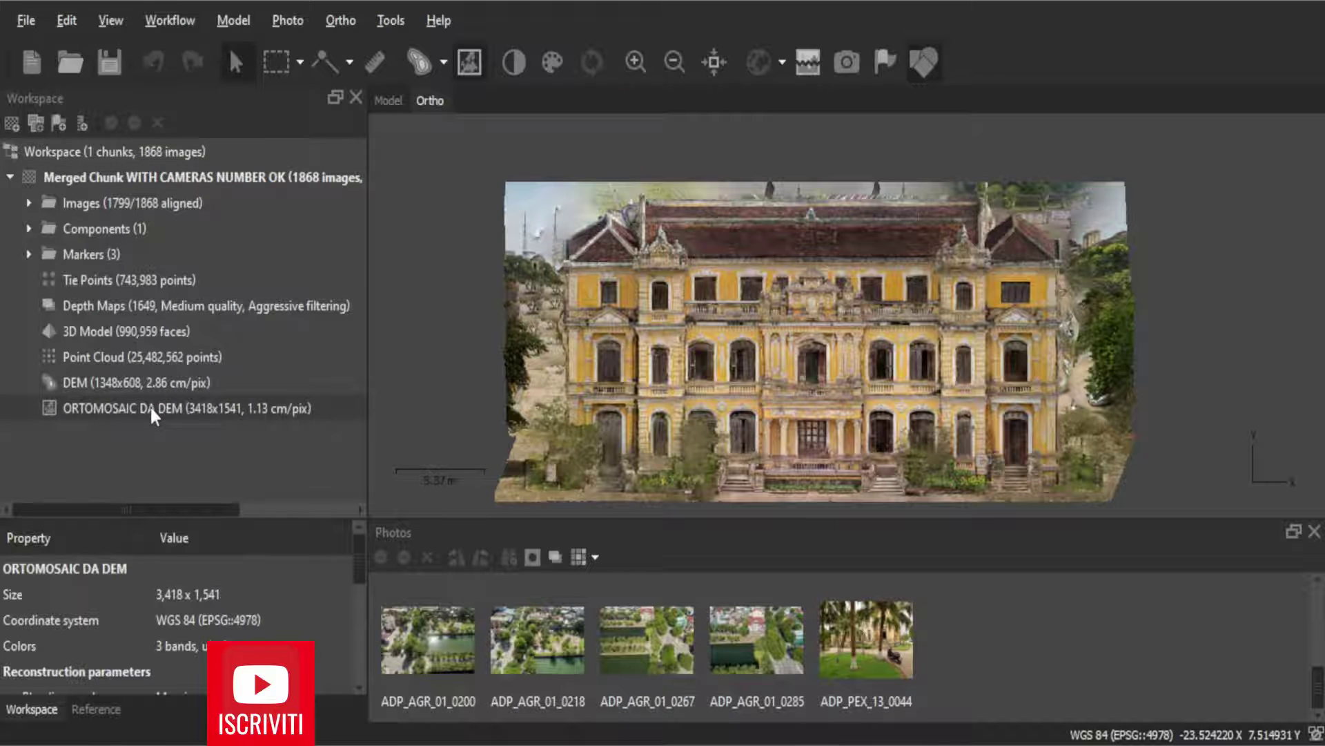
pyautogui.rightClick(150, 407)
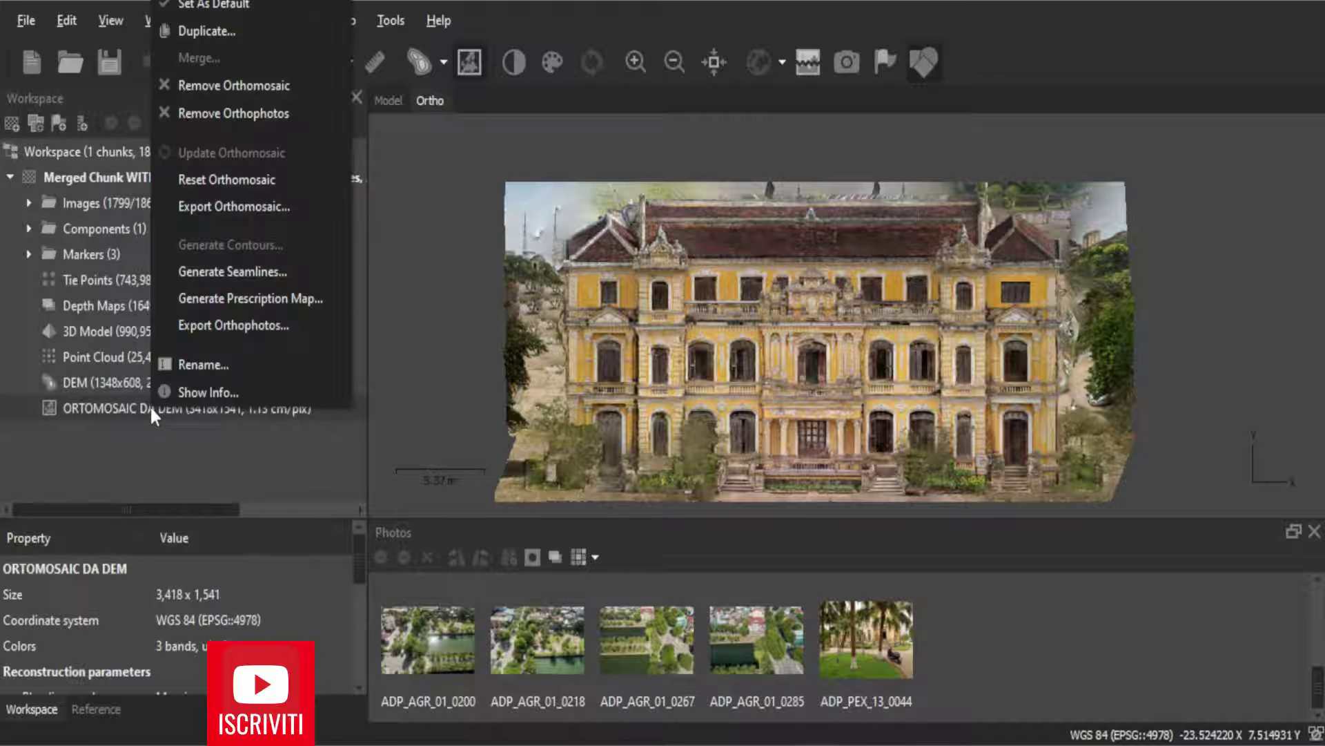
pyautogui.click(250, 205)
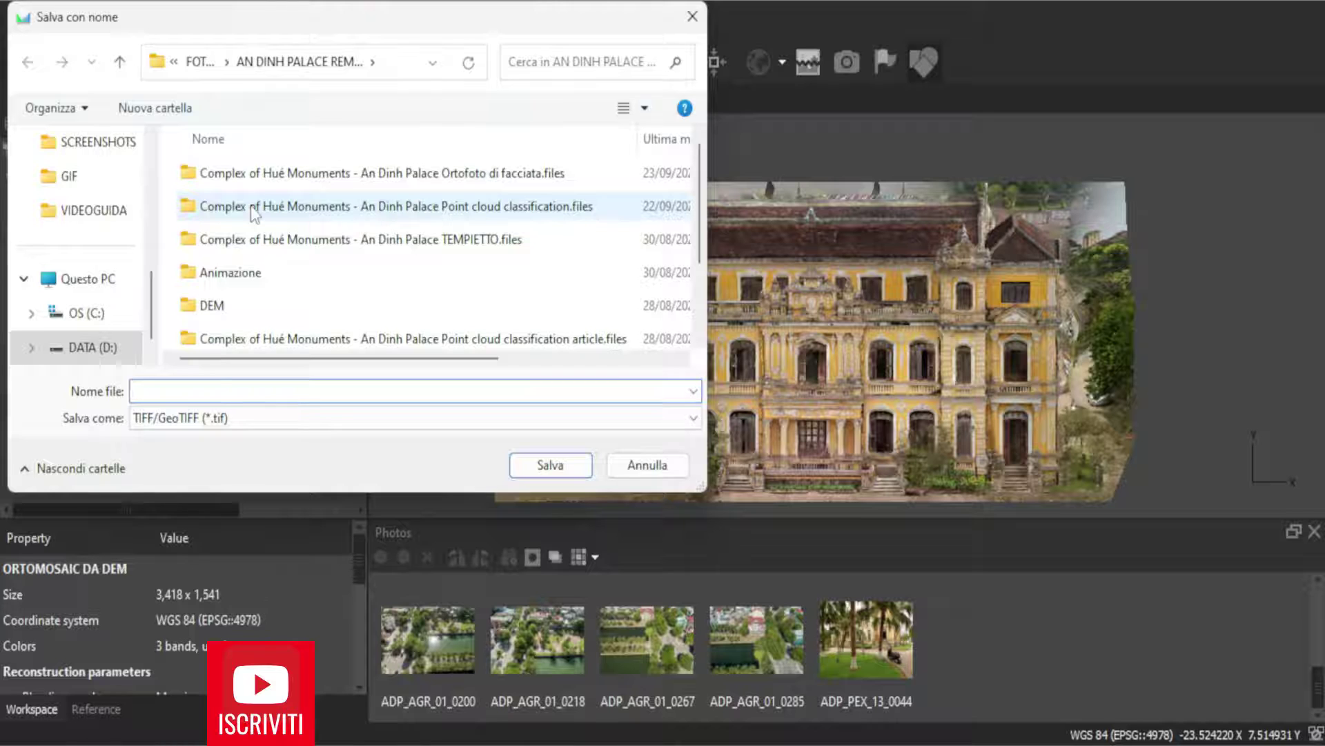